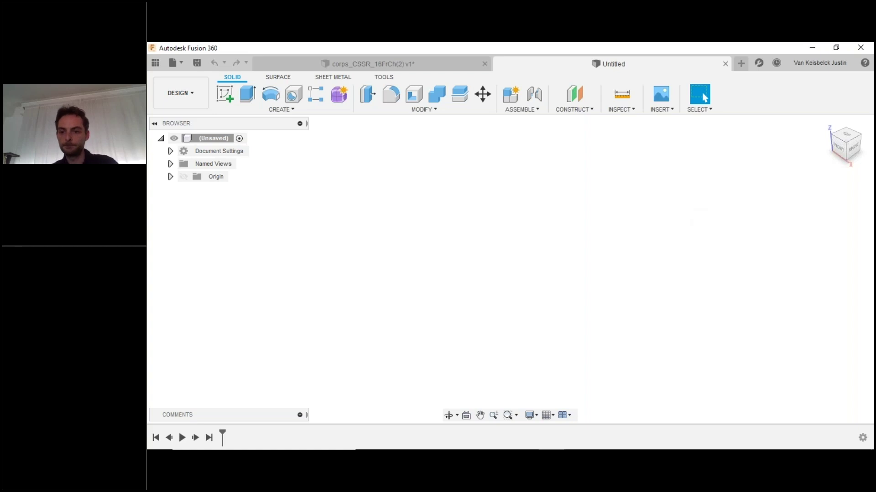
Start a new sketch on the horizontal XY origin plane.
left_click(763, 433)
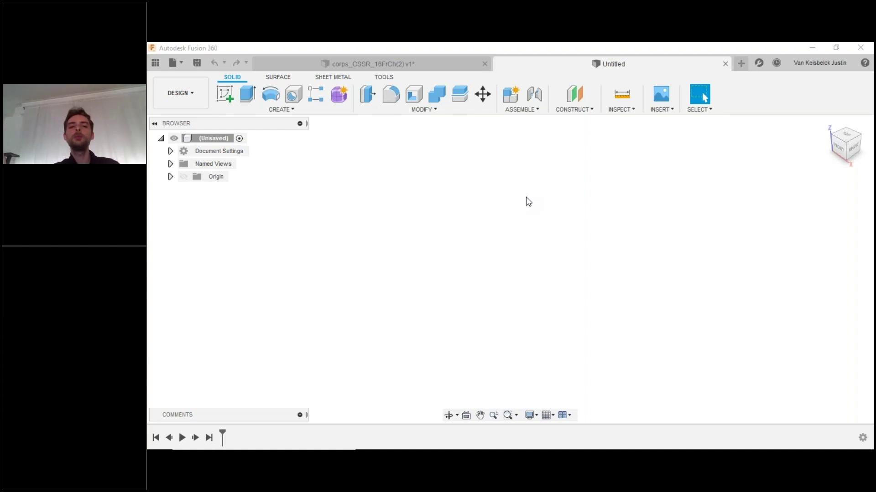
left_click(225, 97)
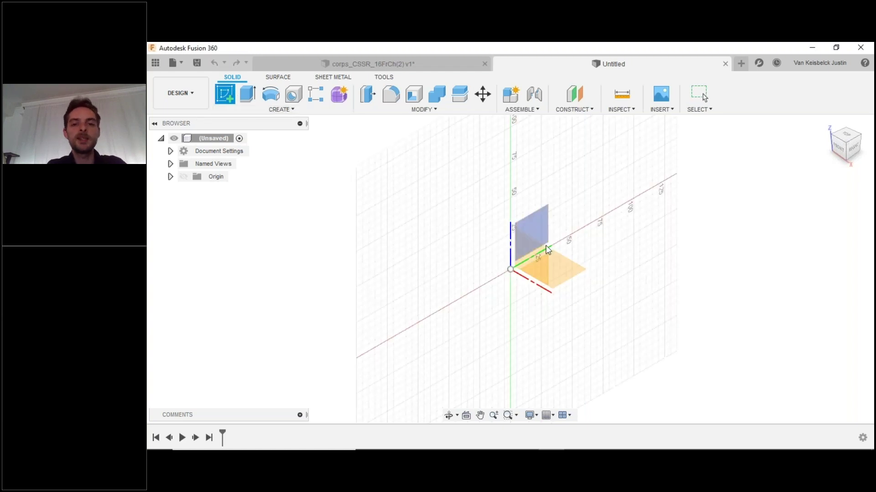
left_click(565, 266)
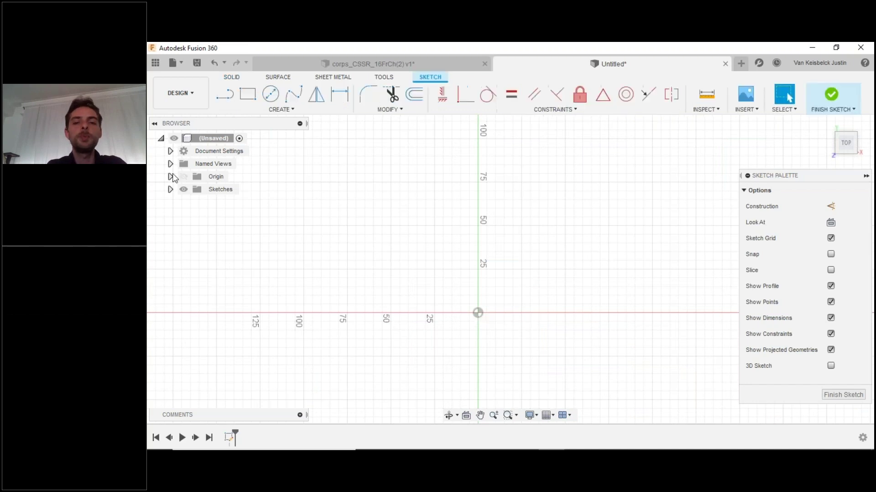
middle_click_drag(544, 249, 559, 203)
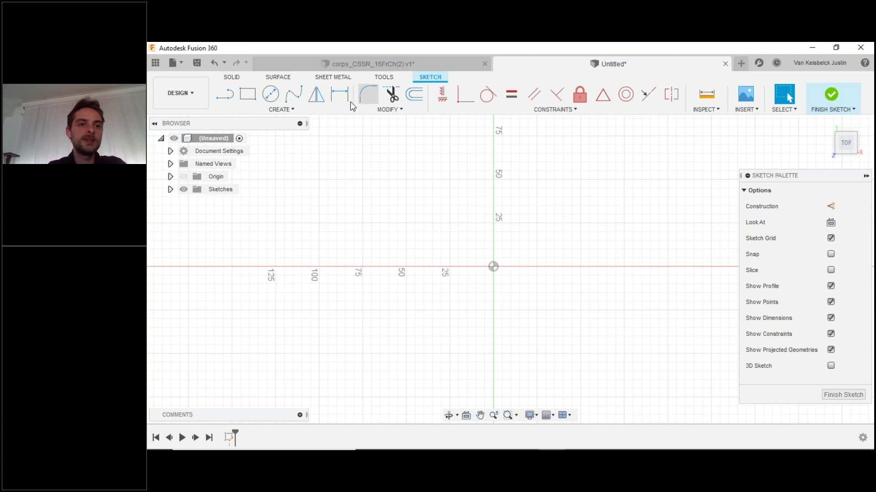
Draw a circle of 22.2 mm diameter centred on the origin.
left_click(271, 97)
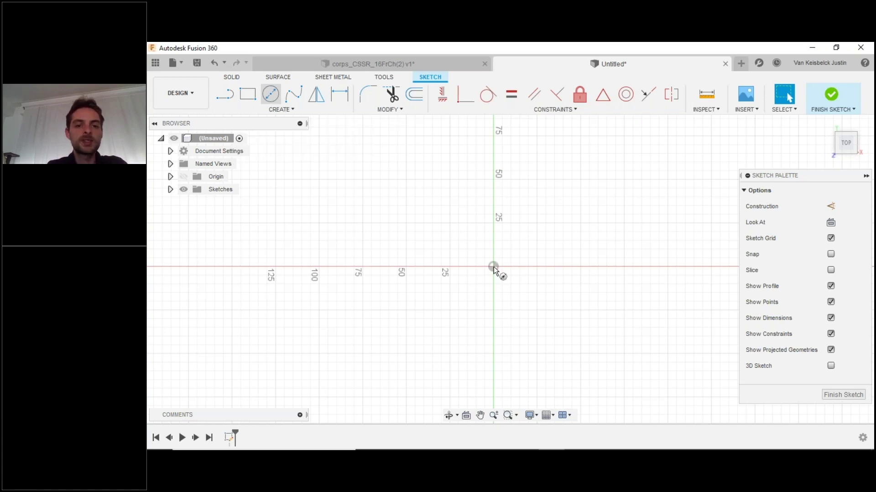
left_click(493, 267)
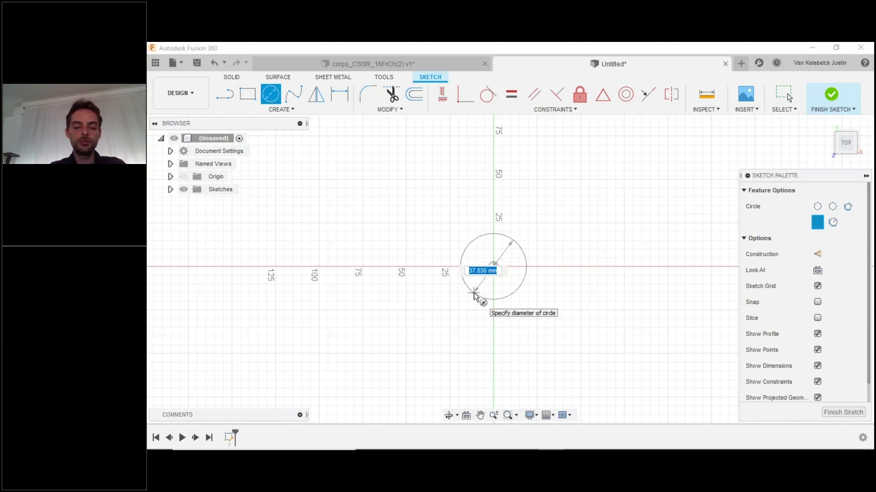
type("22")
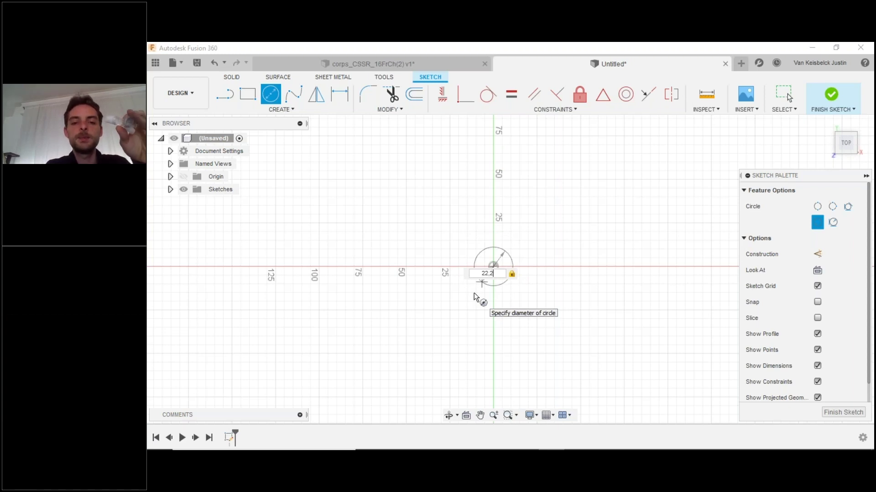
type(",2")
key("Return")
key("Escape")
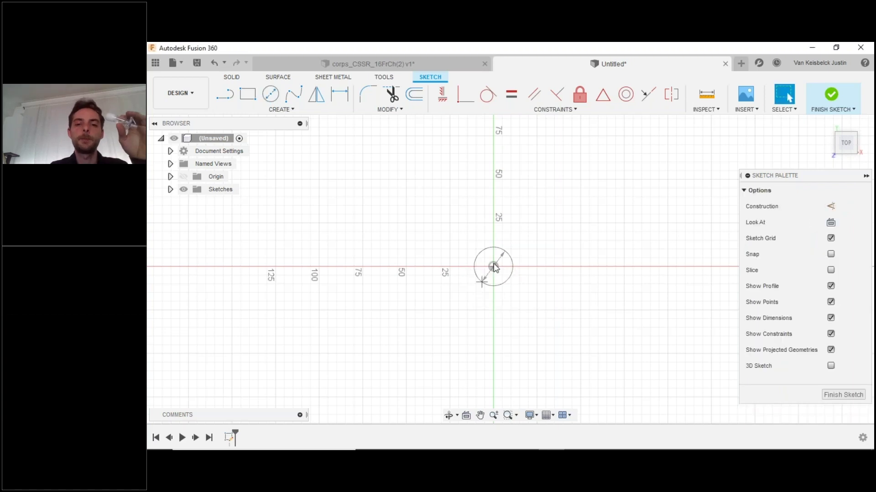
Offset the 22.2 mm circle inward by 0.2 mm and finish the sketch.
scroll(497, 267, "up", 5)
scroll(500, 267, "up", 4)
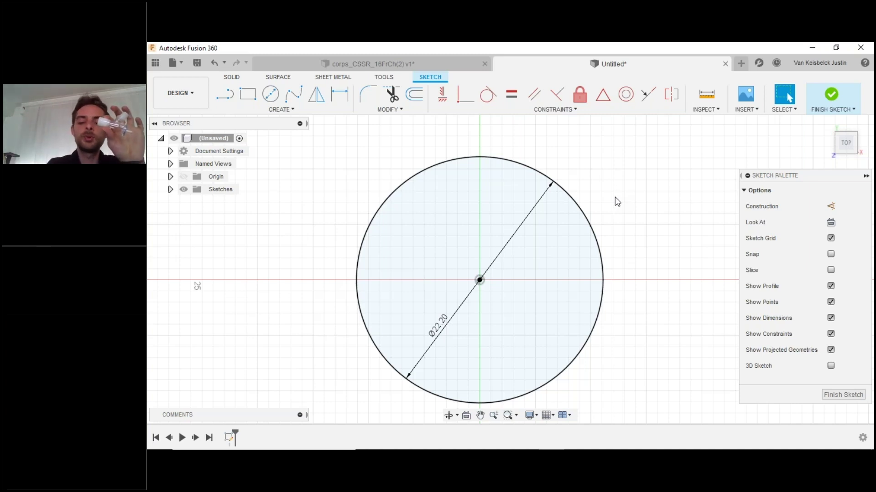
key("o")
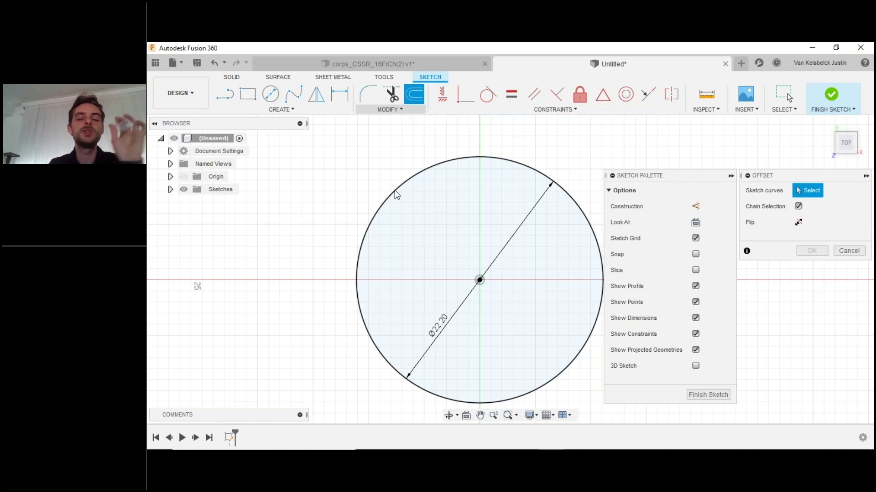
left_click(529, 171)
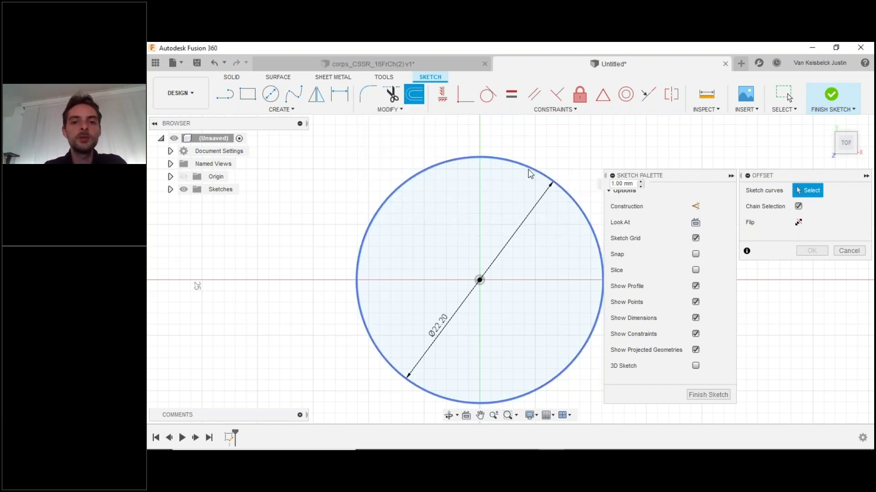
left_click_drag(533, 160, 525, 177)
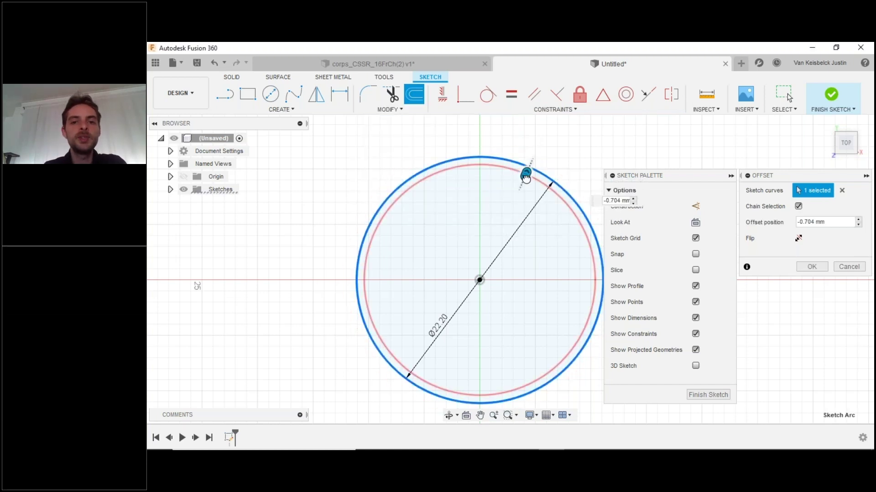
left_click_drag(610, 201, 656, 202)
type("6")
key("BackSpace")
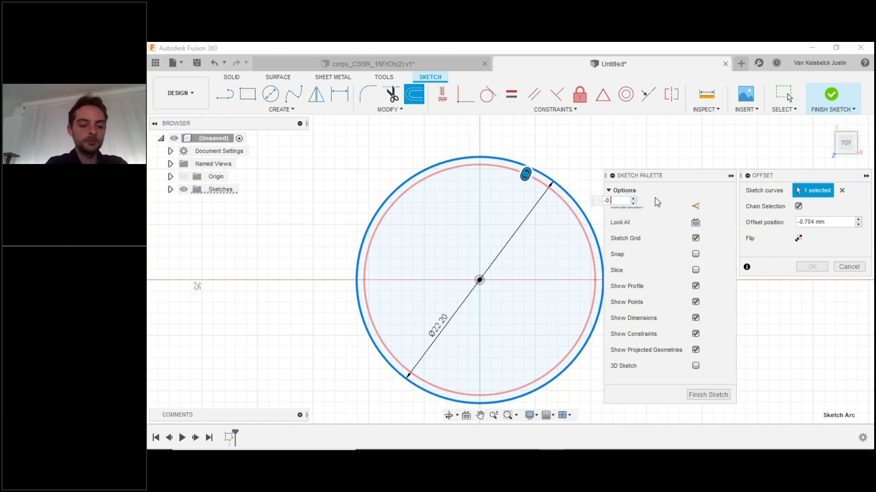
type("2")
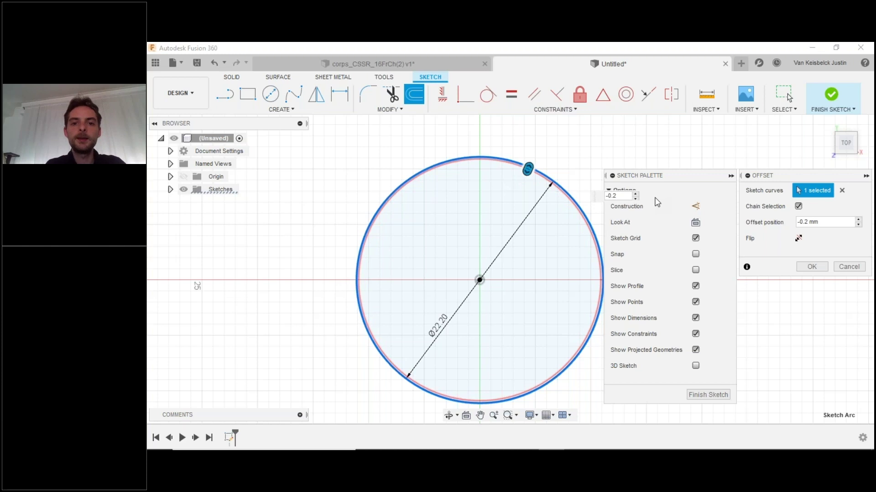
key("Return")
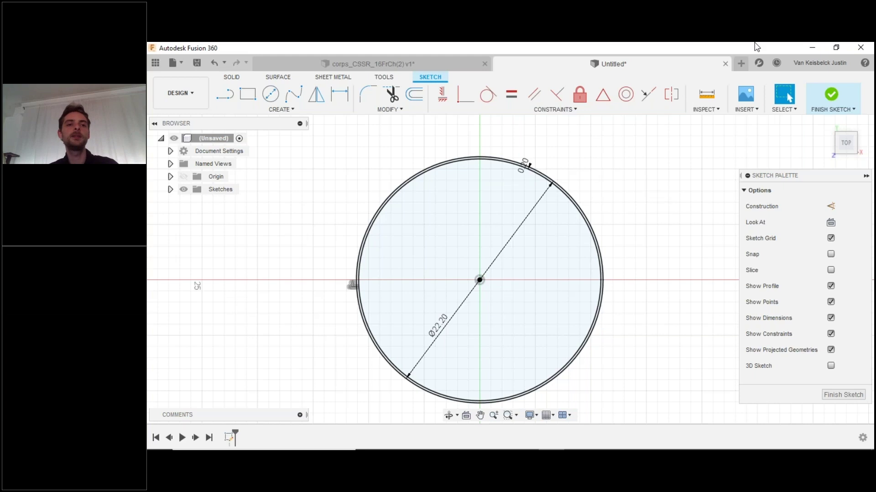
left_click(806, 67)
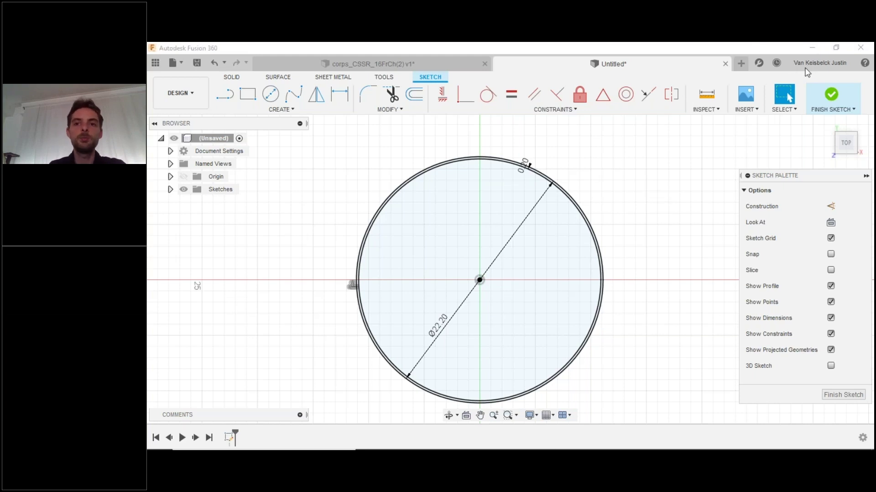
left_click(826, 95)
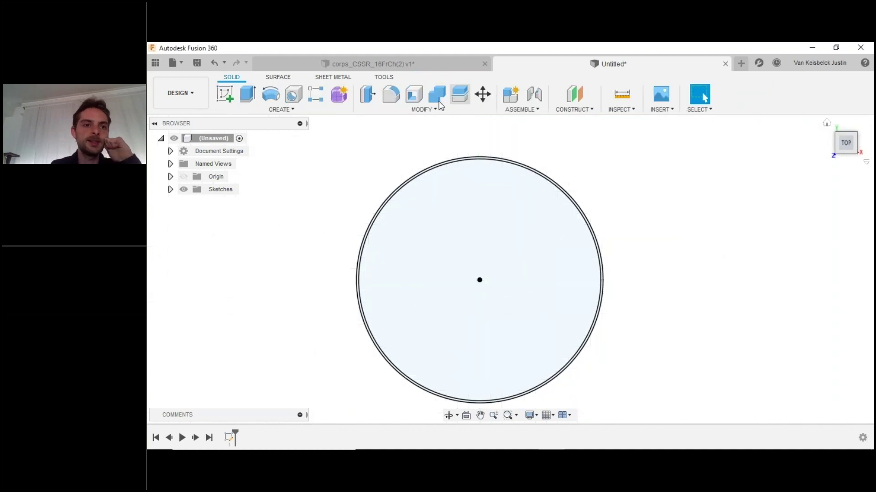
Extrude the inner circular profile 28 mm to one side as a new body.
left_click(270, 111)
left_click(256, 101)
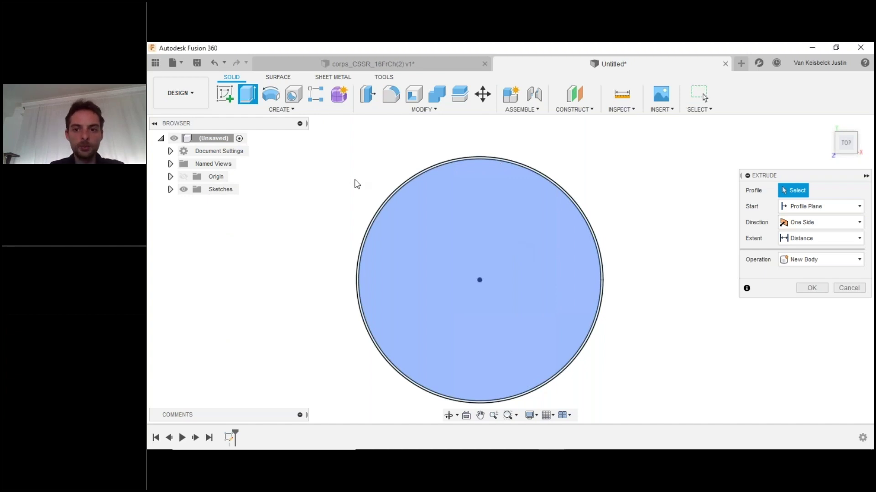
left_click(417, 171)
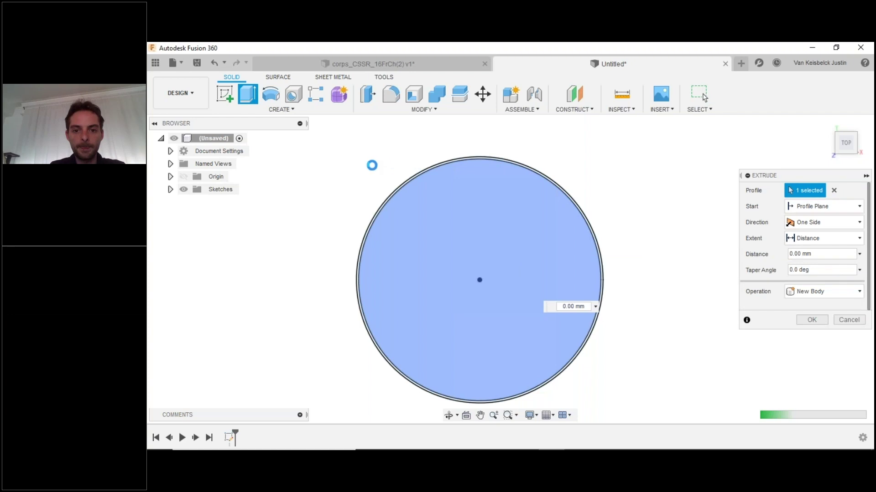
middle_click_drag(371, 176, 542, 283, "shift")
left_click_drag(543, 283, 545, 361)
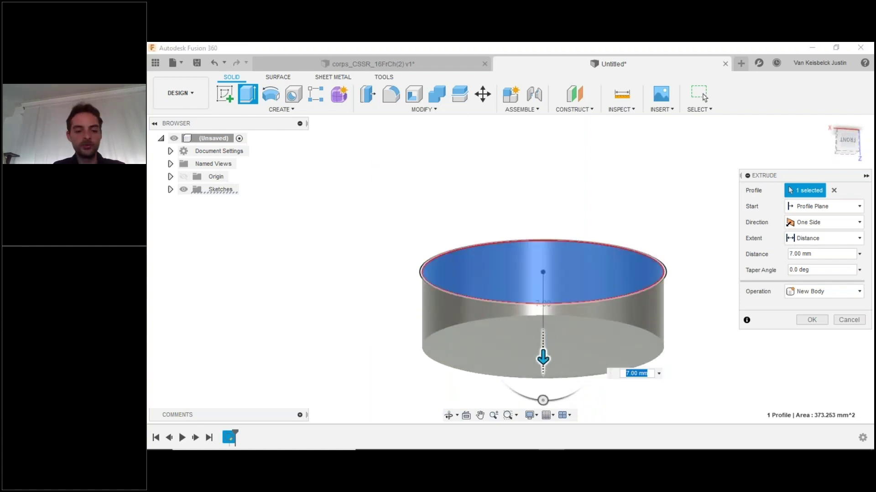
type("28")
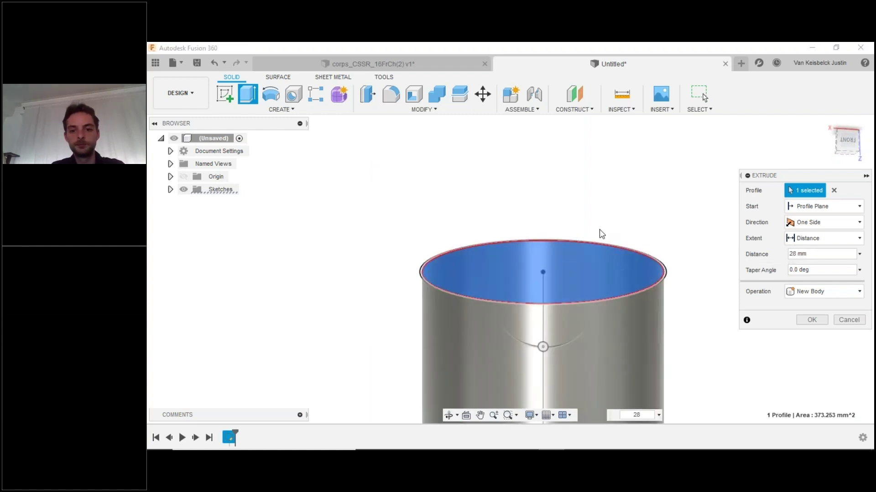
scroll(587, 187, "down", 2)
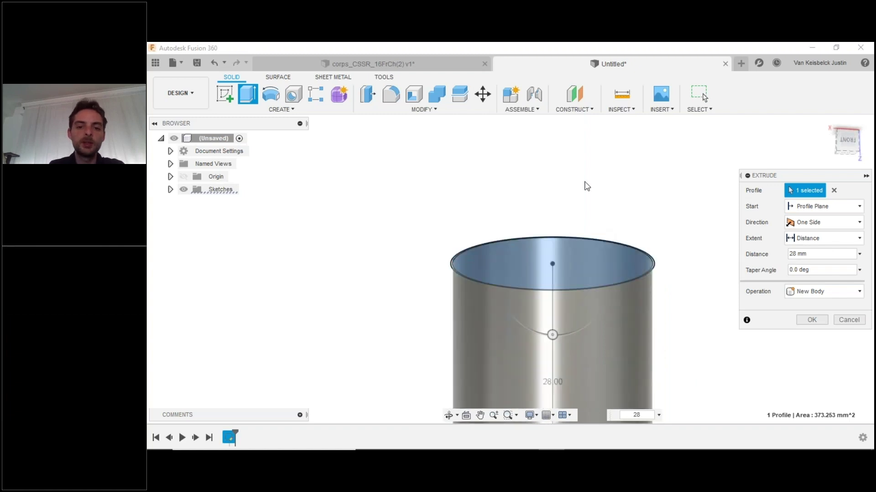
scroll(587, 187, "down", 2)
middle_click_drag(587, 187, 484, 74)
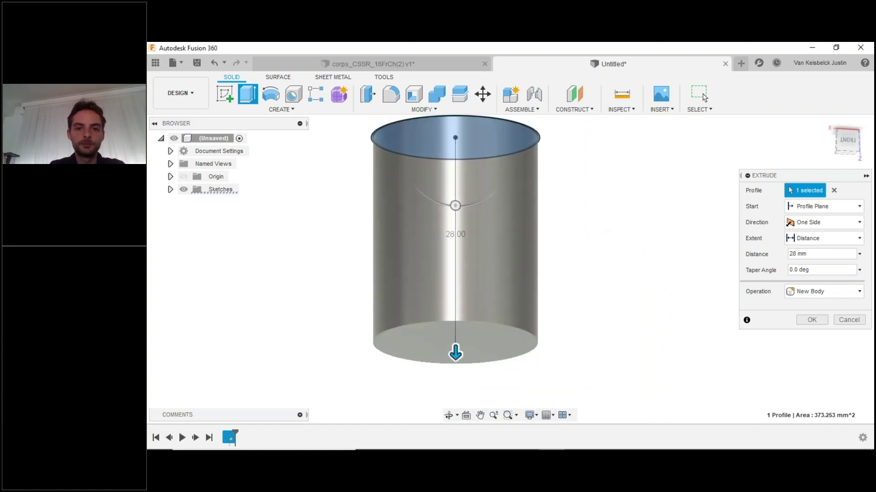
key("Return")
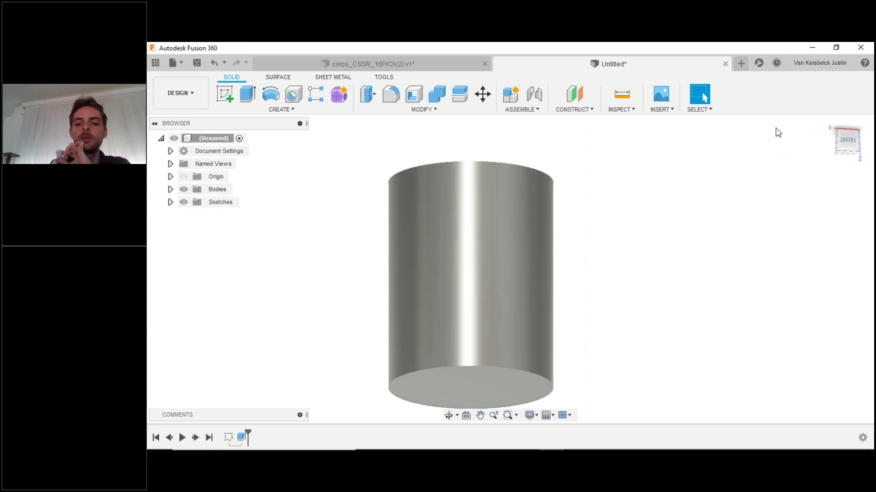
Start a sketch on the cylinder's circular end face at the origin.
left_click(788, 84)
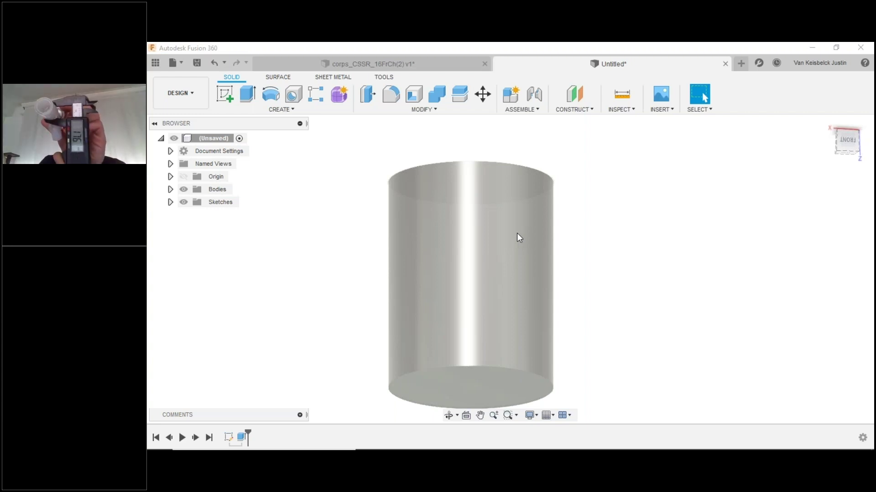
mouse_move(517, 236)
middle_mouse_down("shift")
mouse_move(589, 252)
mouse_move(604, 293)
middle_mouse_up("shift")
left_click(231, 101)
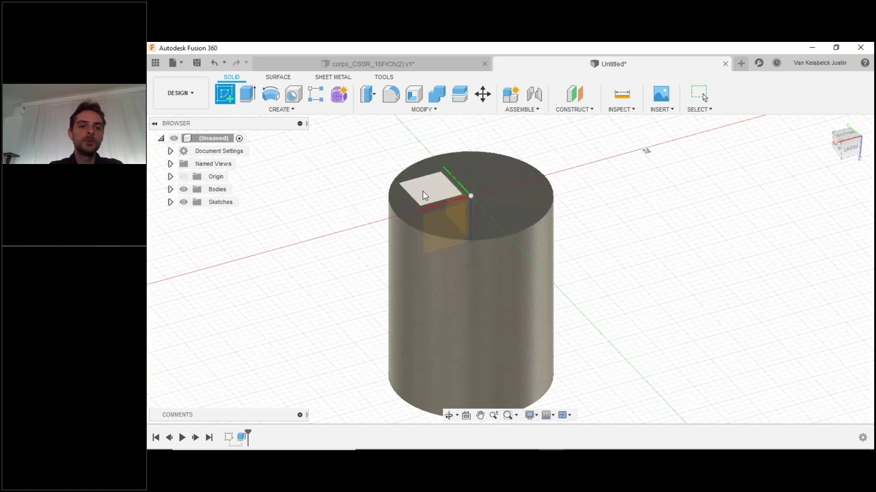
middle_click_drag(510, 215, 514, 353, "shift")
middle_click_drag(611, 212, 574, 232, "shift")
left_click(521, 213)
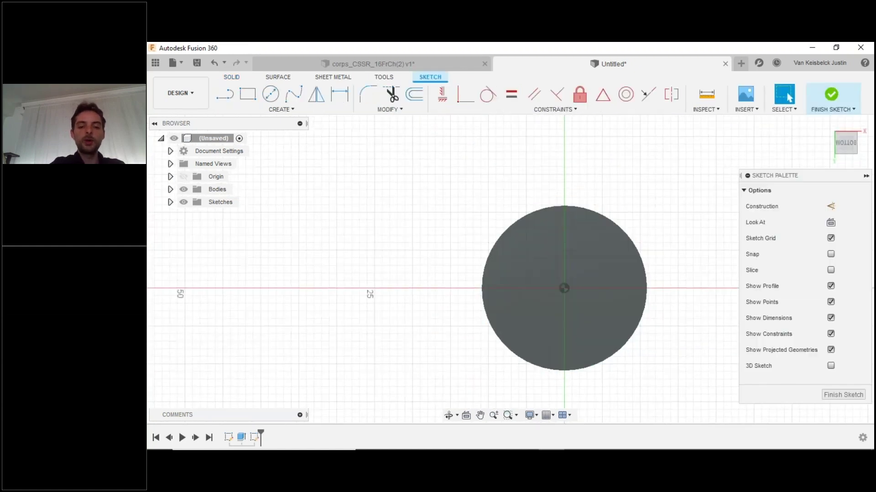
Draw a circle of 17.7 mm diameter on the end face, centred on the origin.
key("c")
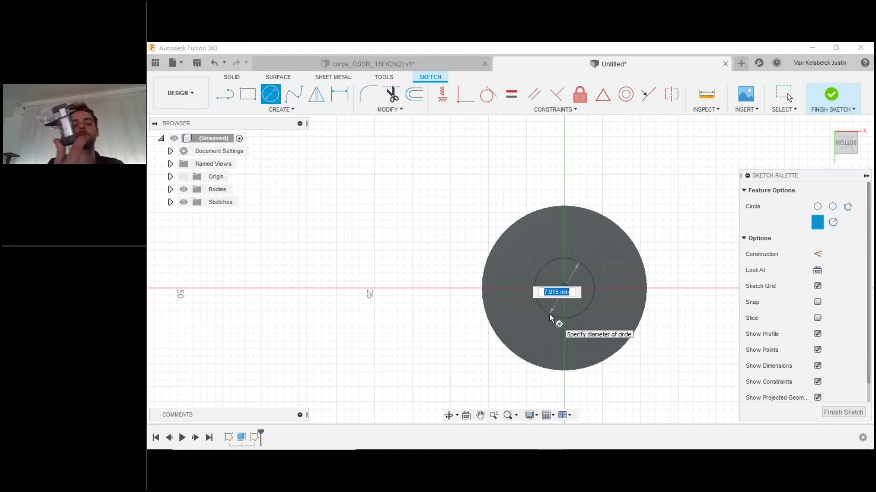
type("17m")
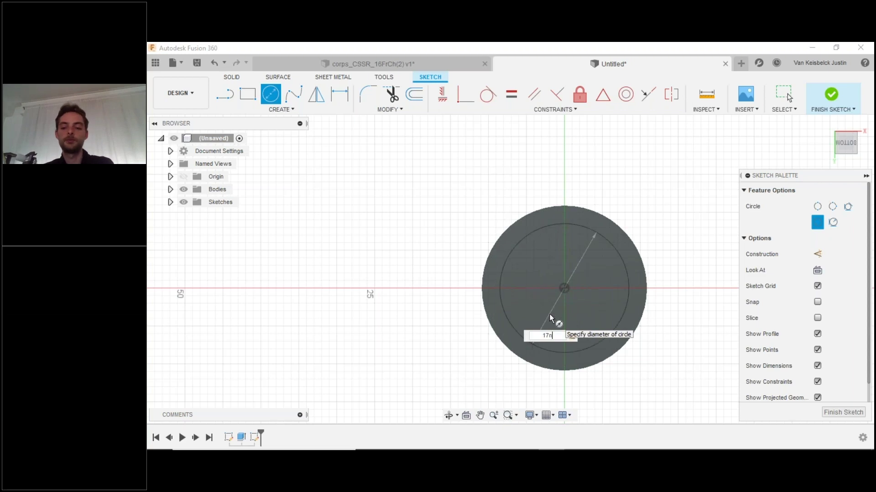
key("BackSpace")
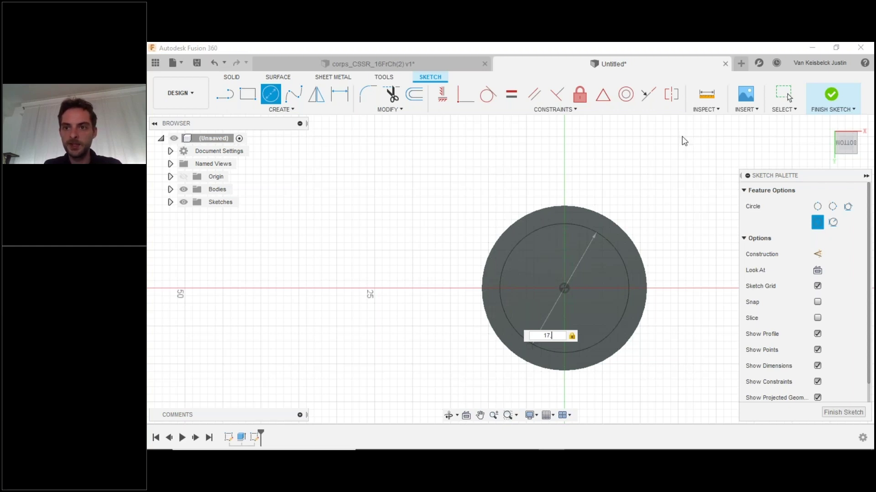
key("Return")
left_click(781, 98)
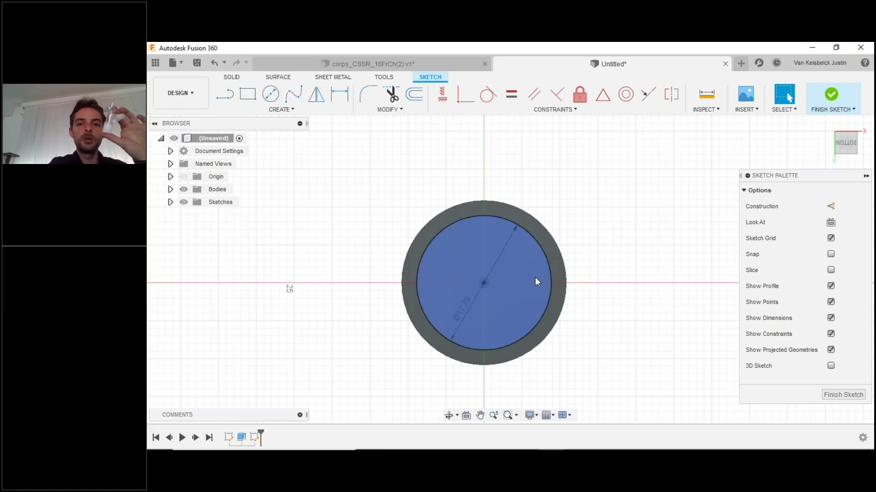
Extrude the 17.7 mm circle 20 mm outward from the end face, joining it to the larger cylinder.
key("e")
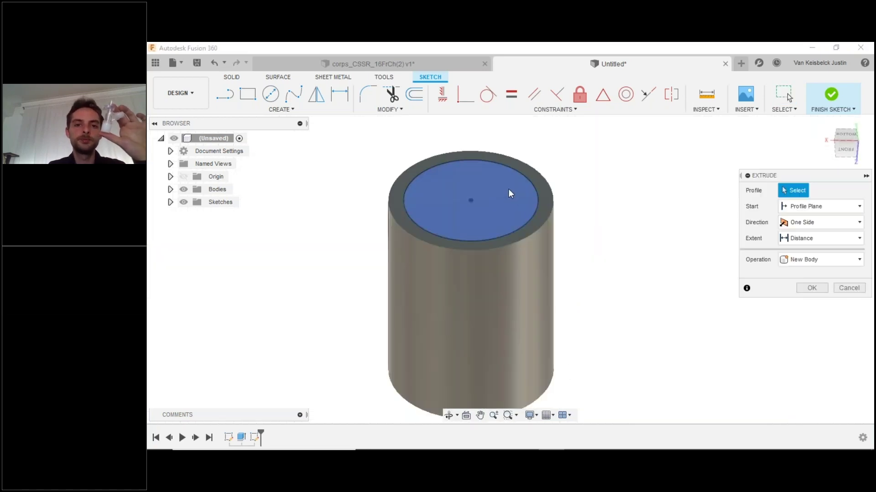
left_click(511, 194)
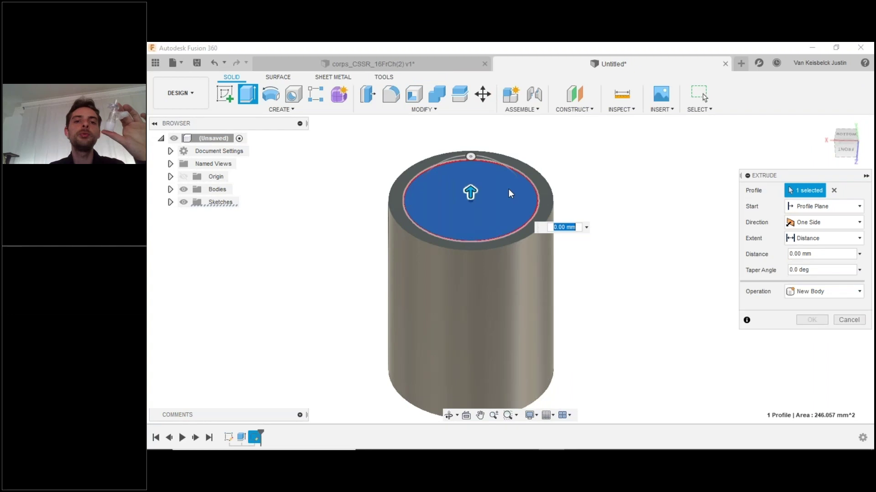
type("20")
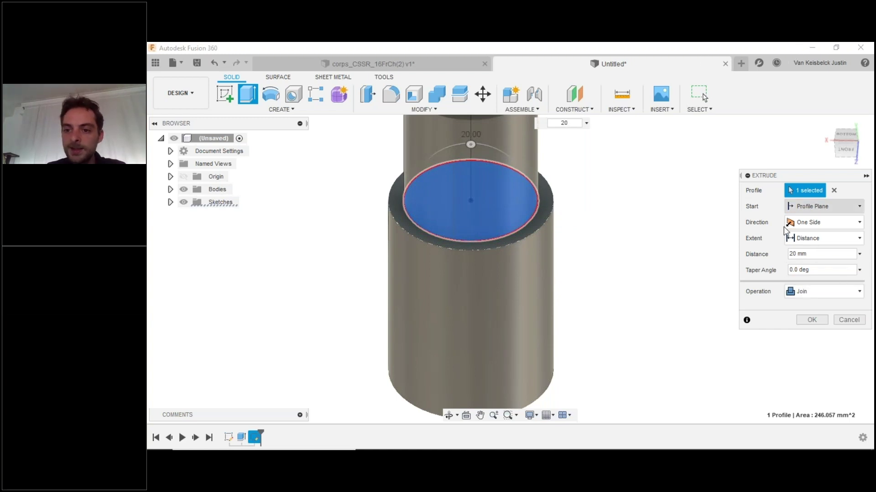
left_click(807, 295)
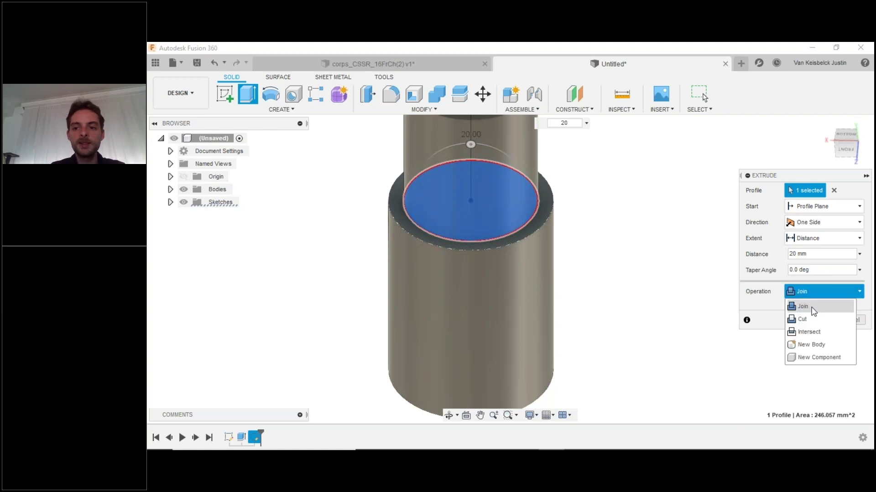
left_click(817, 346)
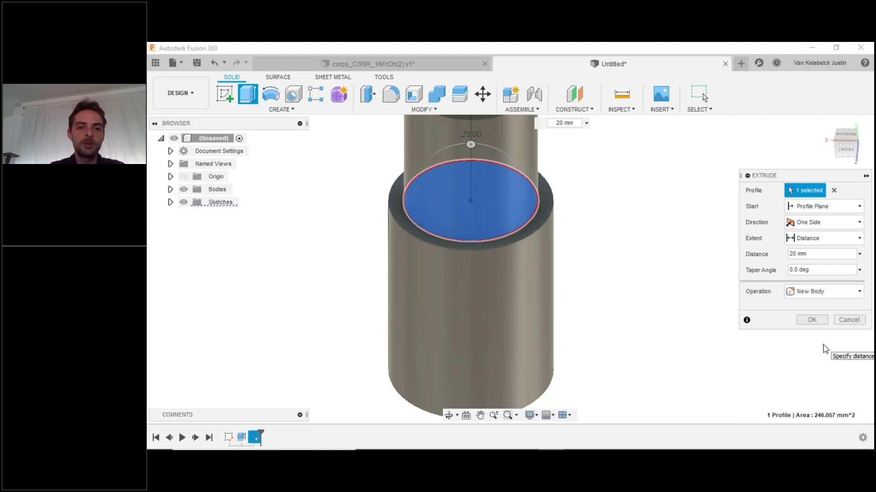
left_click(810, 292)
left_click(808, 305)
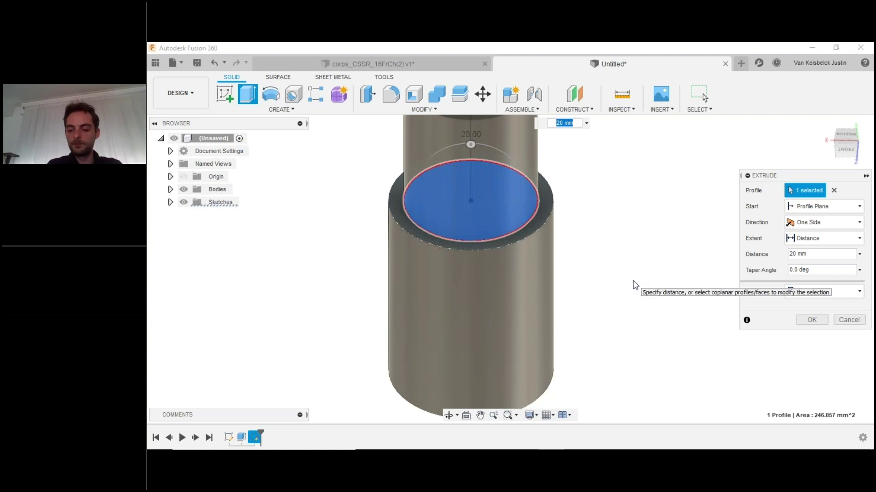
key("Return")
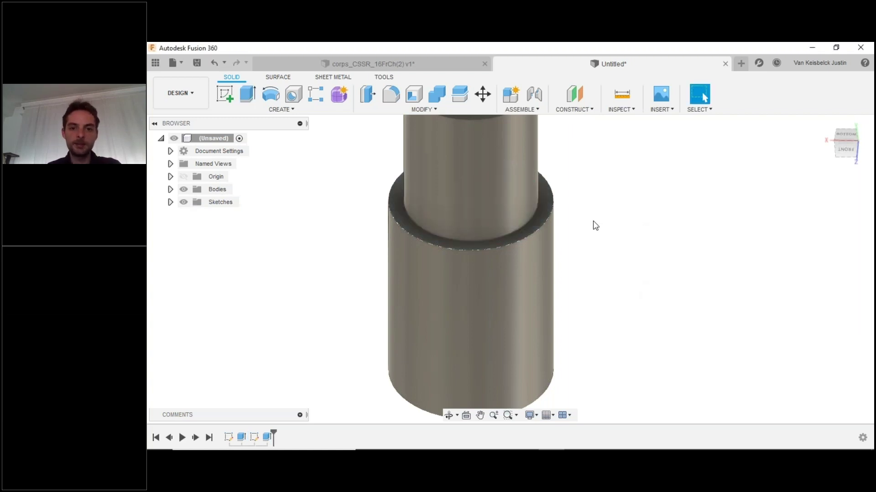
Start a sketch on the vertical front plane through the axis of the stepped cylinder.
middle_click_drag(592, 225, 574, 261)
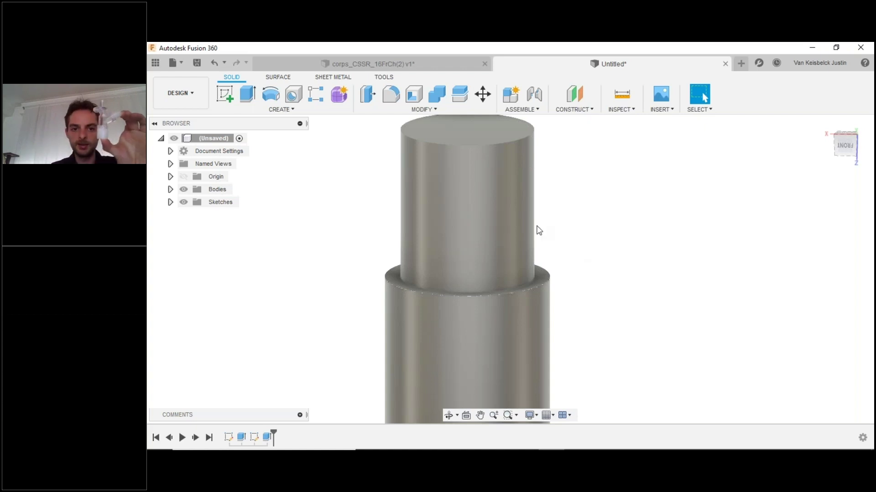
scroll(531, 228, "down", 2)
left_click(224, 94)
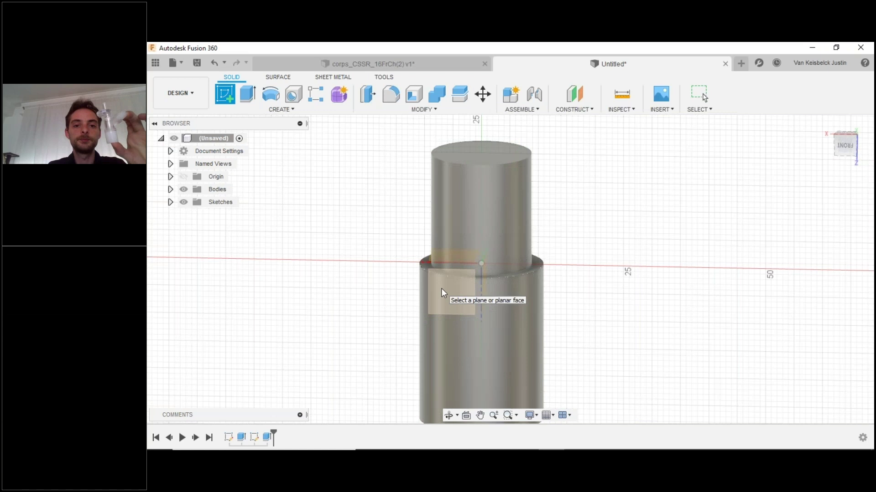
left_click(441, 289)
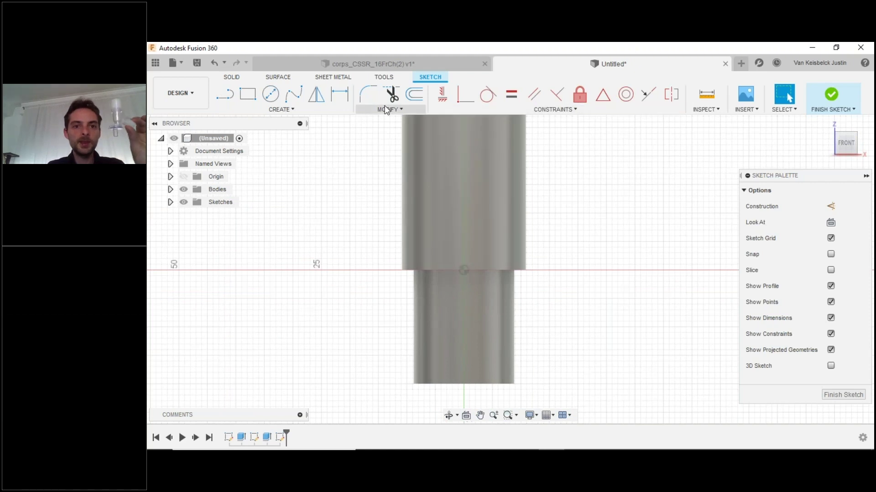
Draw a sloped line about 38 mm long beside the cylinder and a horizontal line about 28 mm long from its lower end.
left_click(225, 94)
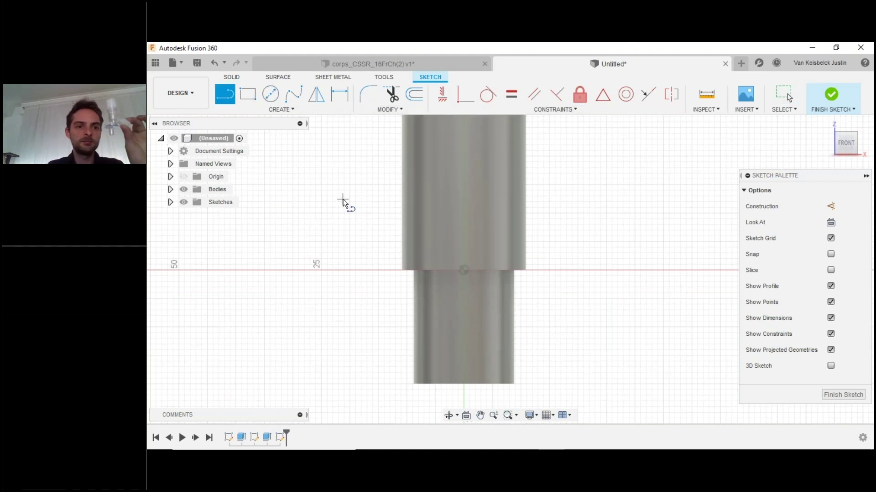
left_click(183, 344)
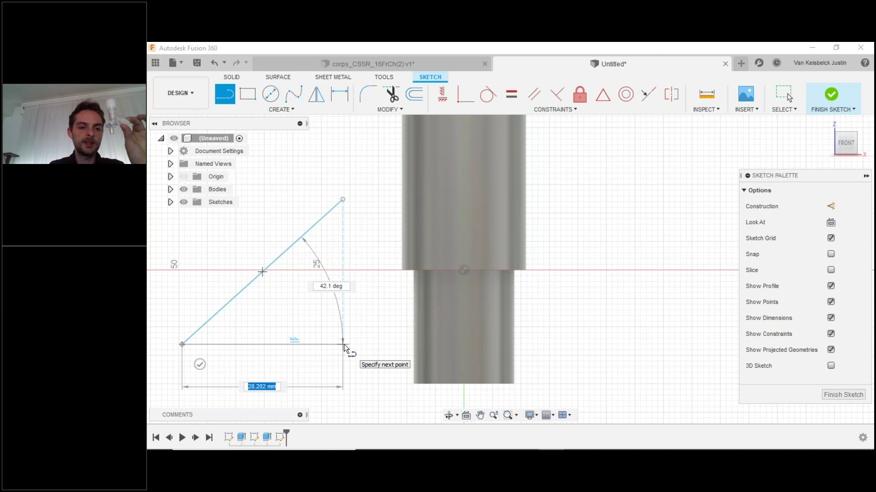
left_click(344, 344)
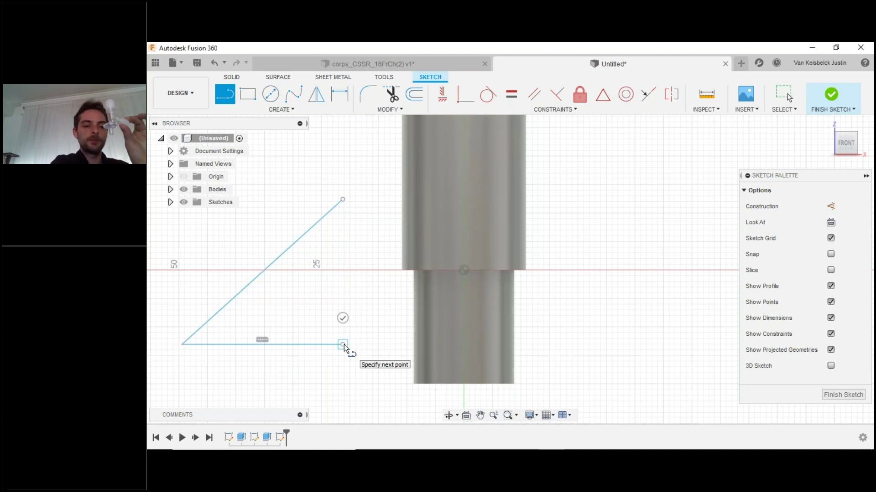
key("Escape")
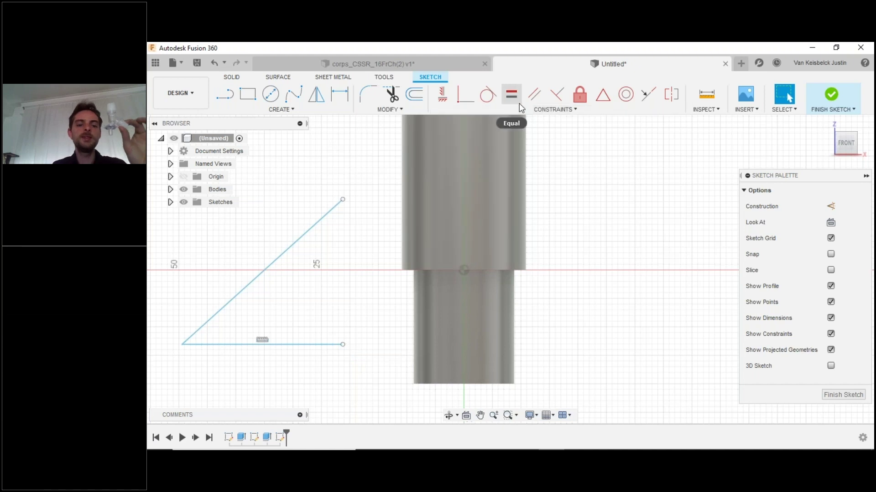
Dimension the angle between the sloped and horizontal lines as 60°.
key("d")
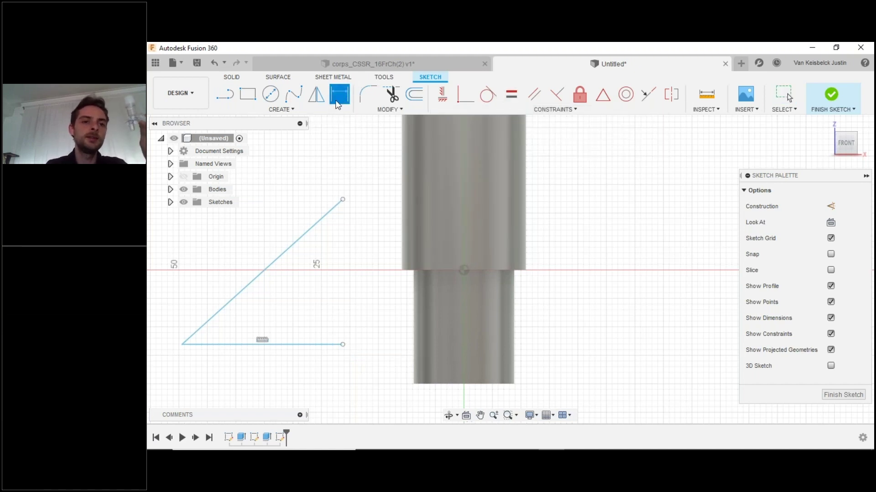
left_click(307, 111)
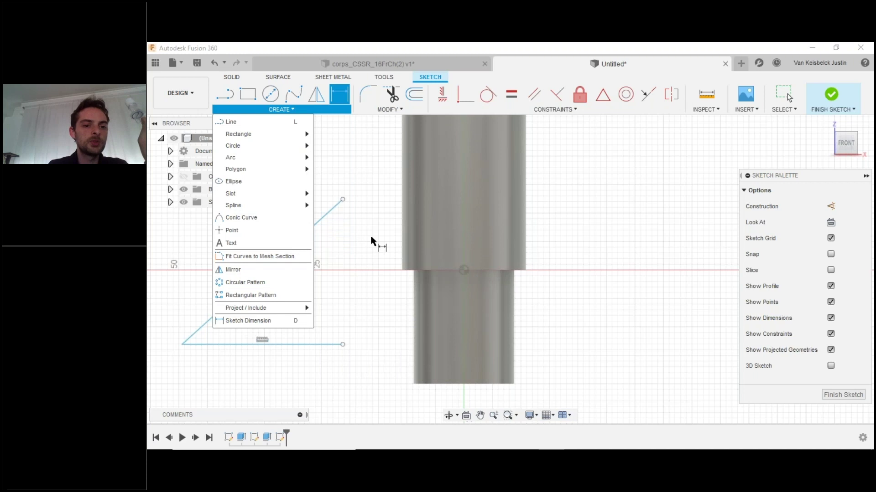
left_click(322, 217)
left_click(294, 345)
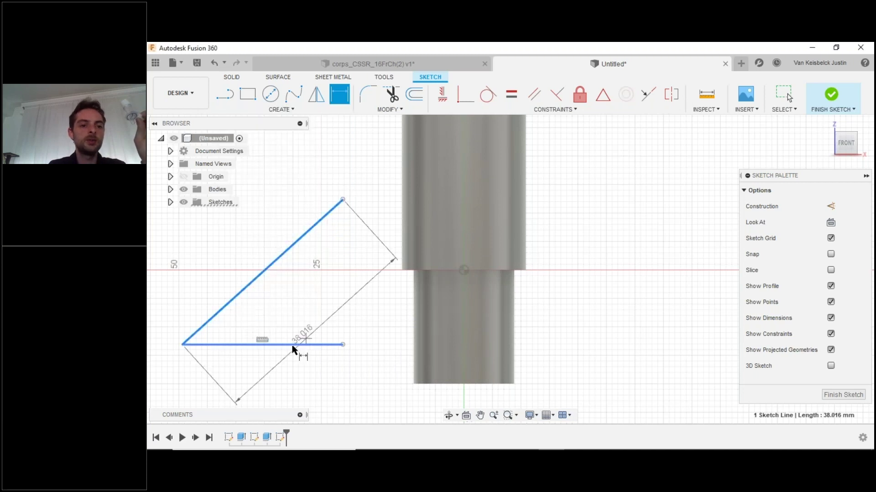
left_click(335, 287)
type("60")
key("Return")
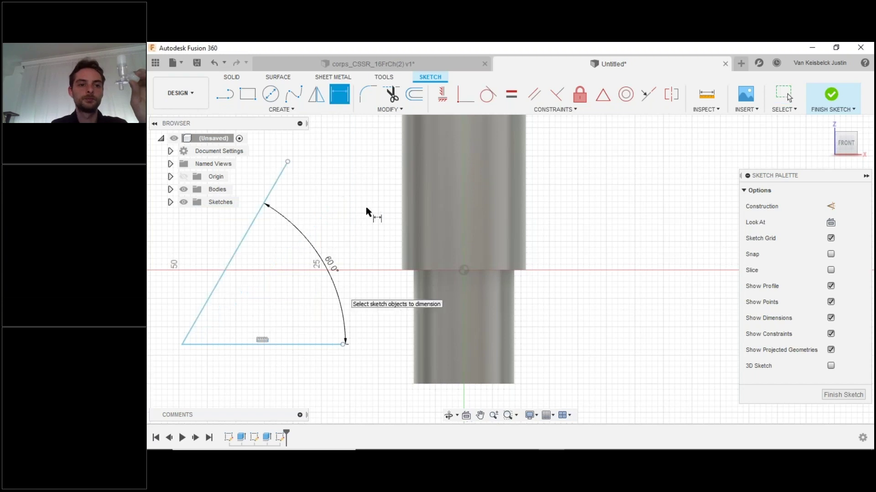
Set the angle between the two sketch lines to 45°.
mouse_move(334, 168)
middle_mouse_down()
mouse_move(403, 217)
mouse_move(366, 200)
middle_mouse_up()
key("d")
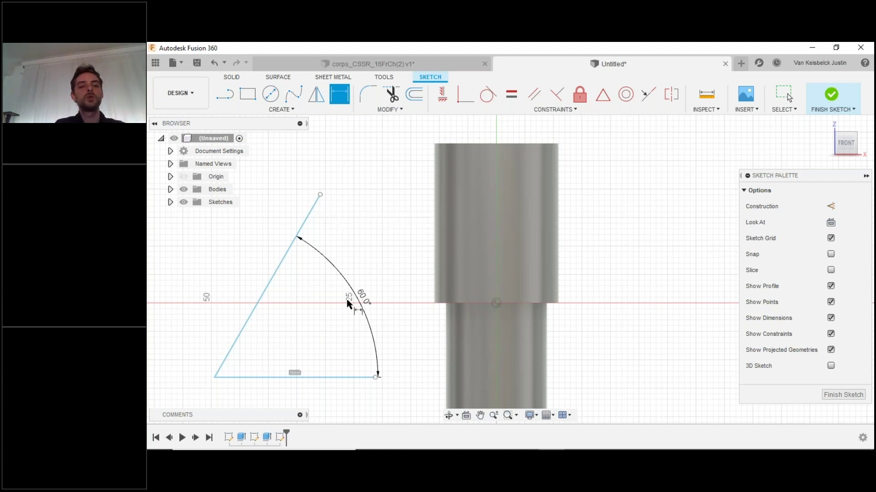
left_click(365, 297)
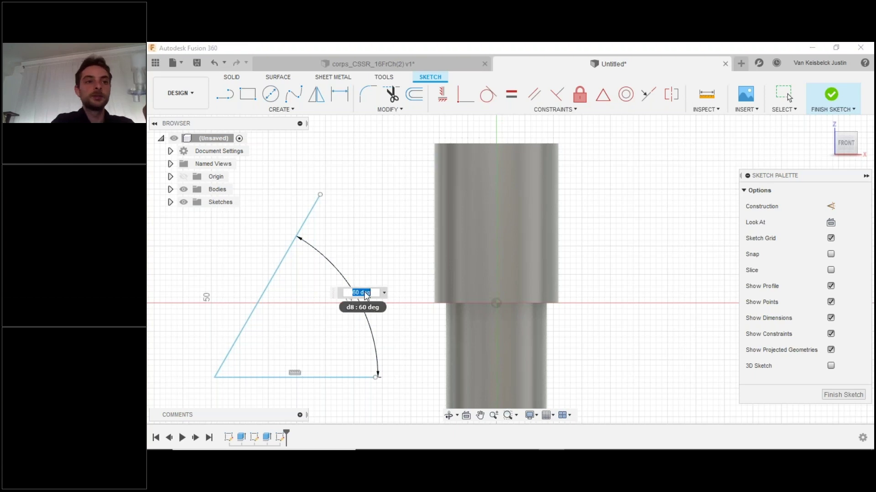
type("45")
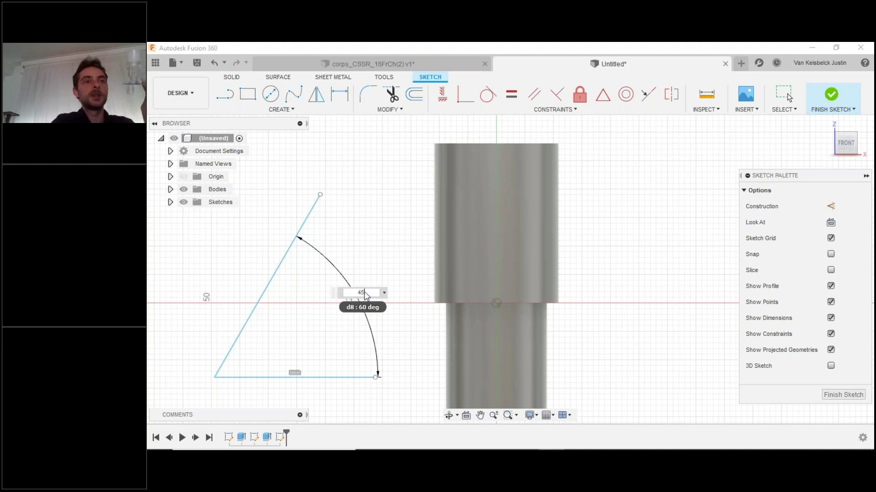
key("Return")
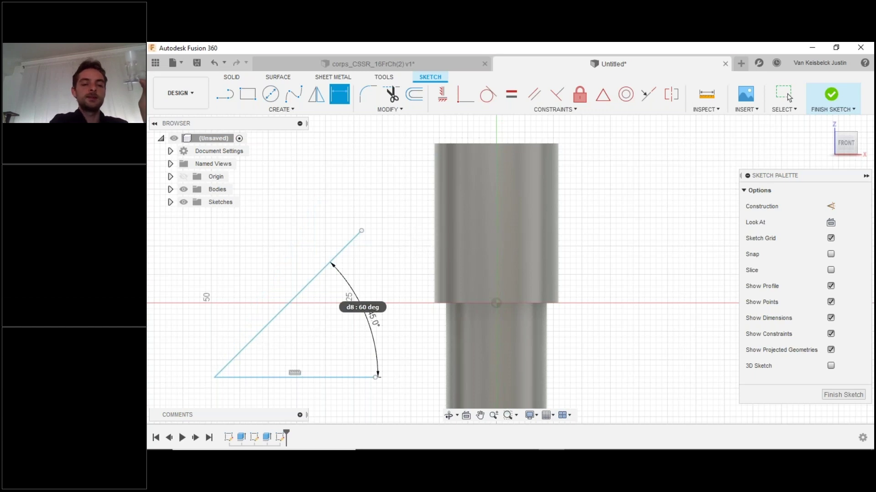
key("Escape")
Raise the shared corner of the two lines slightly and shift the sloped line until its upper end overlaps the large cylinder.
left_click_drag(214, 378, 263, 322)
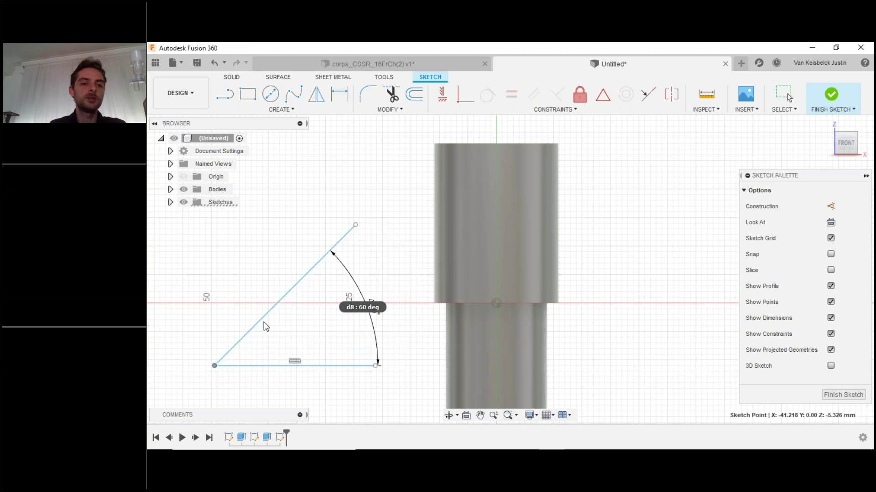
left_click(285, 295)
mouse_move(315, 283)
left_mouse_down()
mouse_move(510, 178)
mouse_move(476, 193)
mouse_move(437, 252)
mouse_move(385, 251)
left_mouse_up()
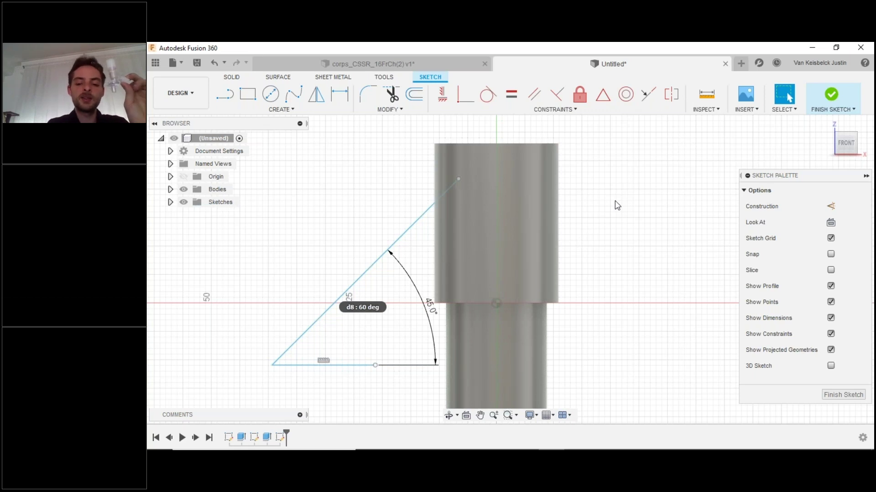
Offset the connected sloped and horizontal lines towards the inside of the angle by about 3.8 mm.
key("o")
left_click(387, 253)
left_click_drag(387, 253, 395, 270)
key("Return")
key("o")
left_click(378, 267)
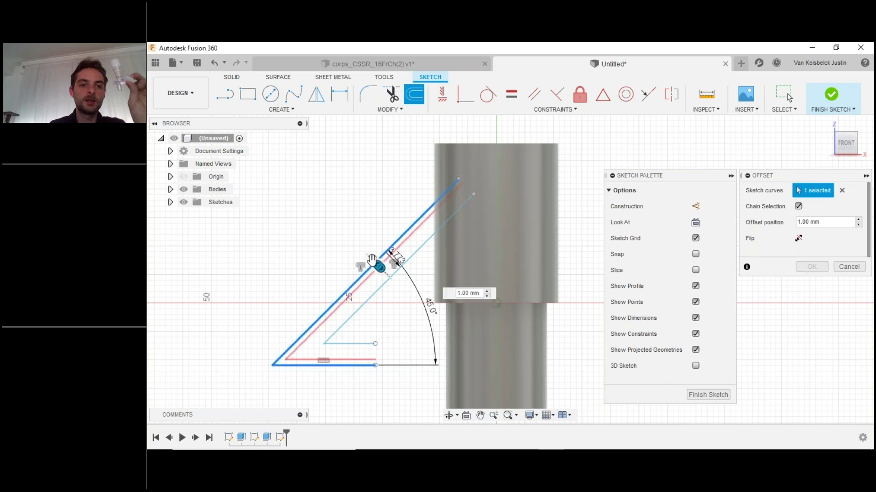
left_click_drag(380, 264, 356, 244)
key("Escape")
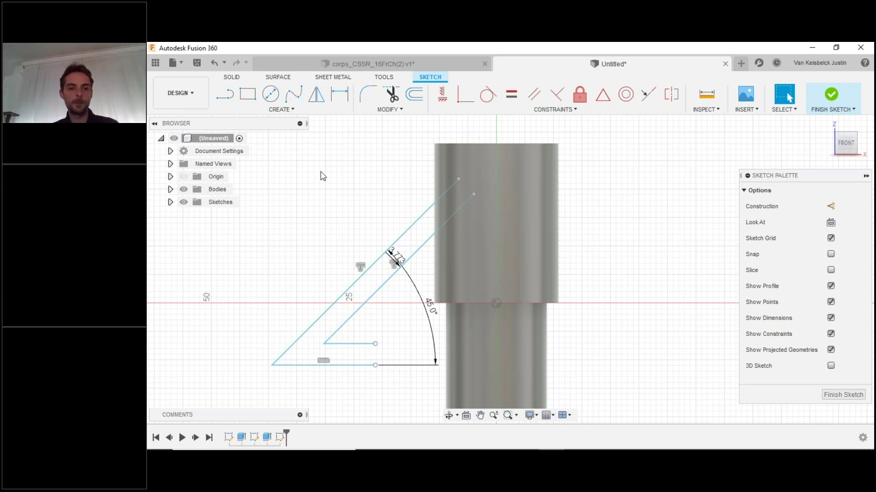
Set the offset distance between the parallel sloped lines to 15.5/2 mm.
middle_click_drag(344, 216, 346, 230)
key("d")
key("Escape")
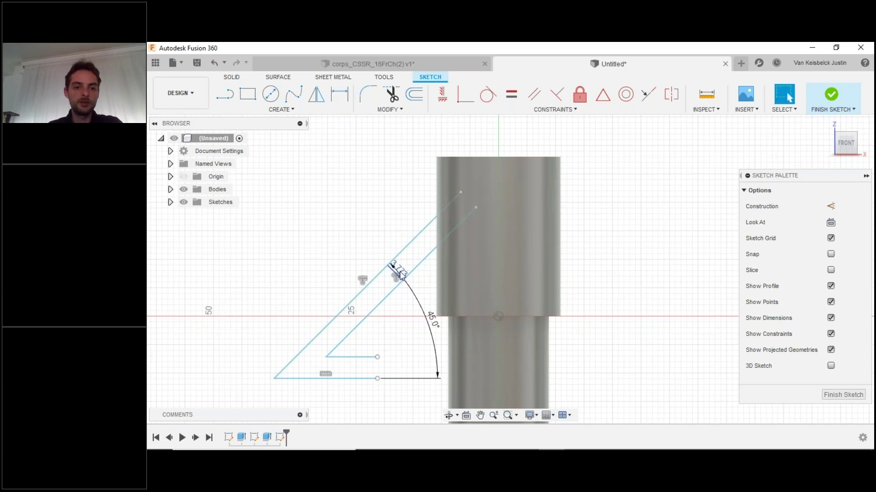
double_click(400, 274)
type("15.")
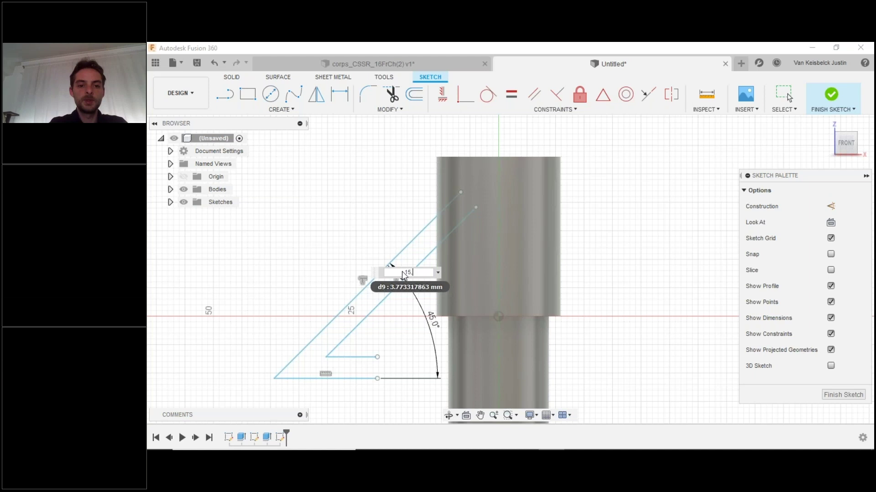
type("5/2")
key("Return")
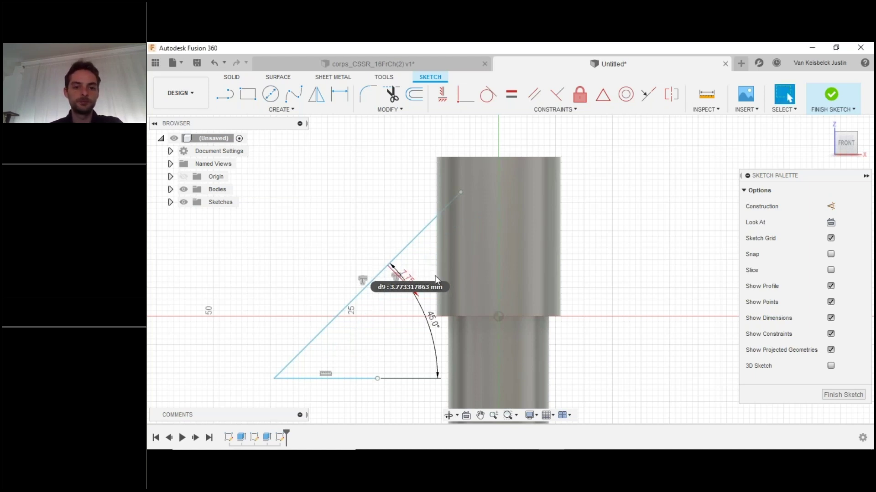
Undo the offset of both lines and the last line move, and shift the sloped line back over the large cylinder.
middle_click_drag(637, 268, 618, 188)
scroll(413, 233, "up", 3)
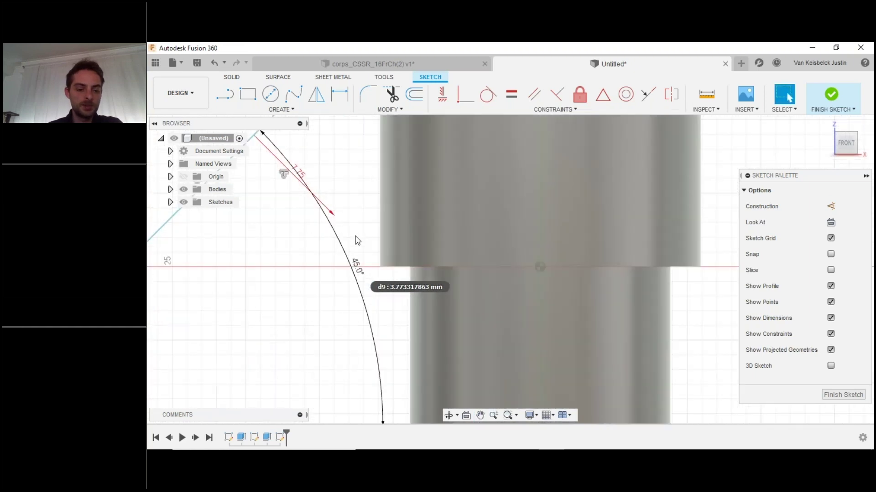
scroll(382, 237, "down", 3)
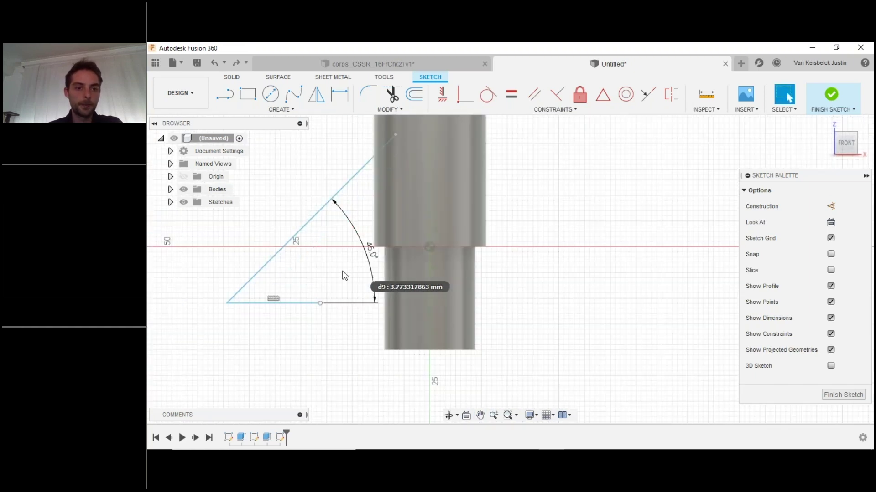
key("ctrl+z")
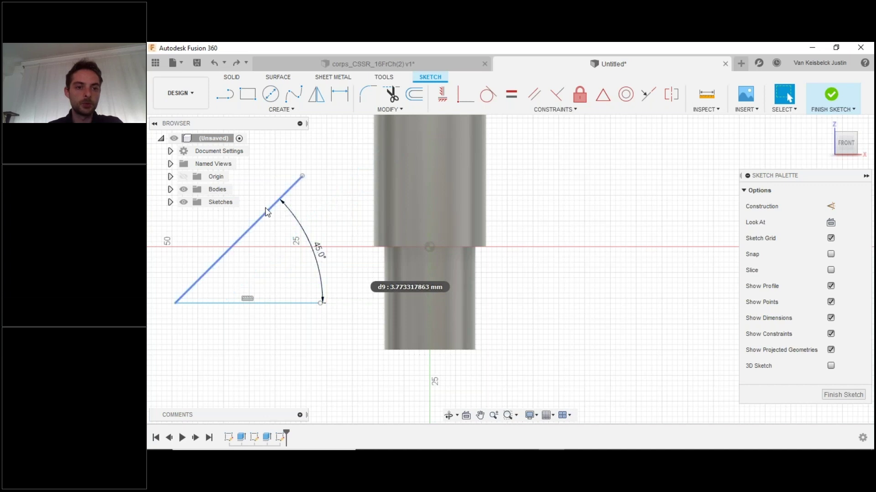
mouse_move(271, 215)
left_mouse_down()
mouse_move(360, 167)
mouse_move(368, 182)
left_mouse_up()
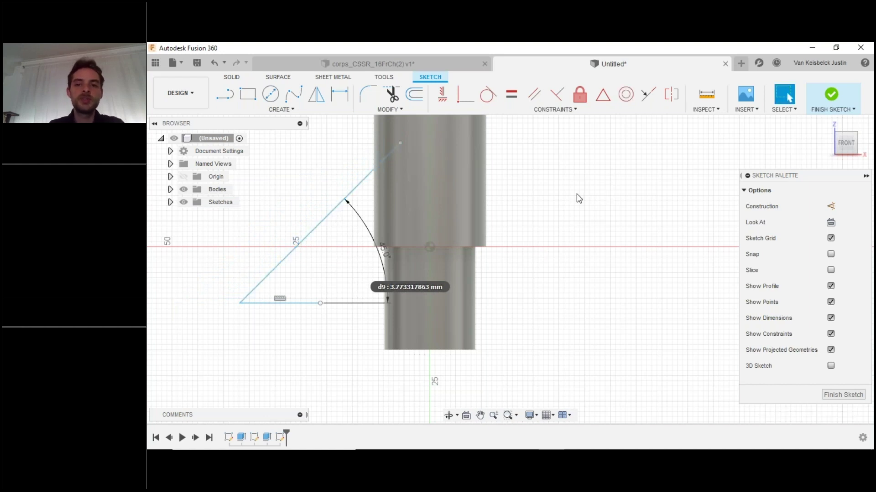
Offset only the sloped line towards the inside of the angle by 15.2/2 mm, with chain selection turned off.
key("o")
left_click_drag(622, 176, 458, 182)
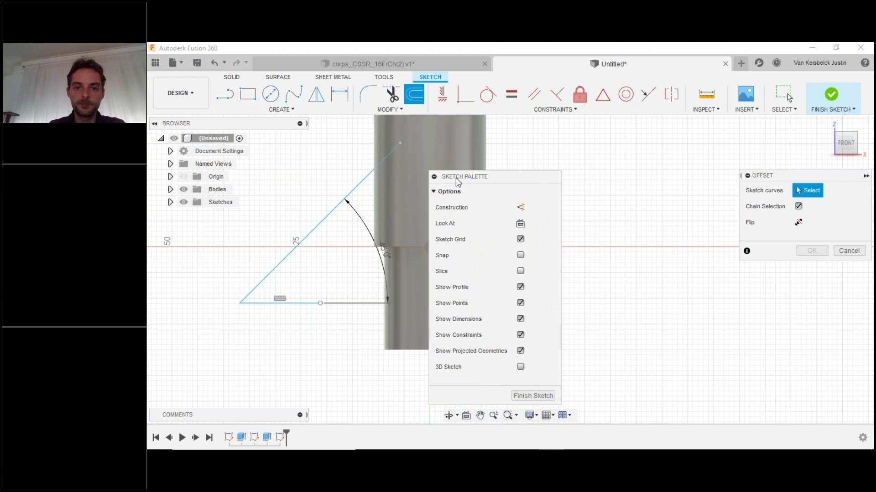
left_click(798, 207)
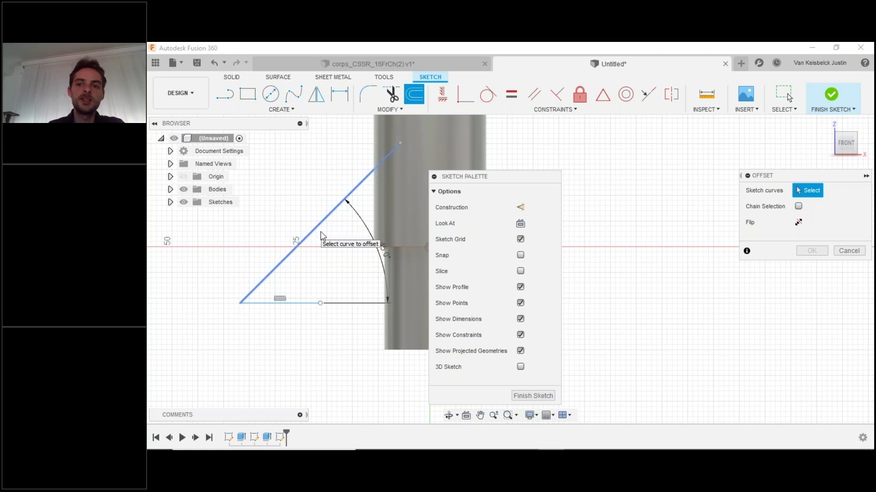
left_click(798, 206)
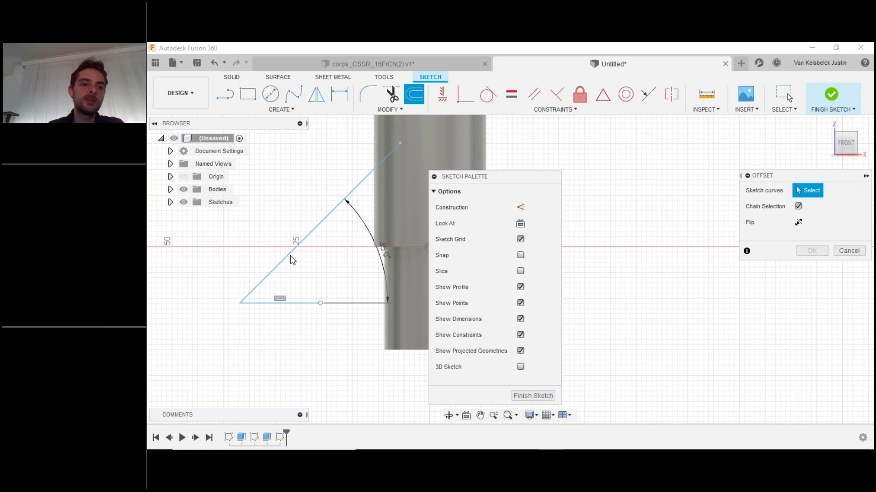
left_click(799, 207)
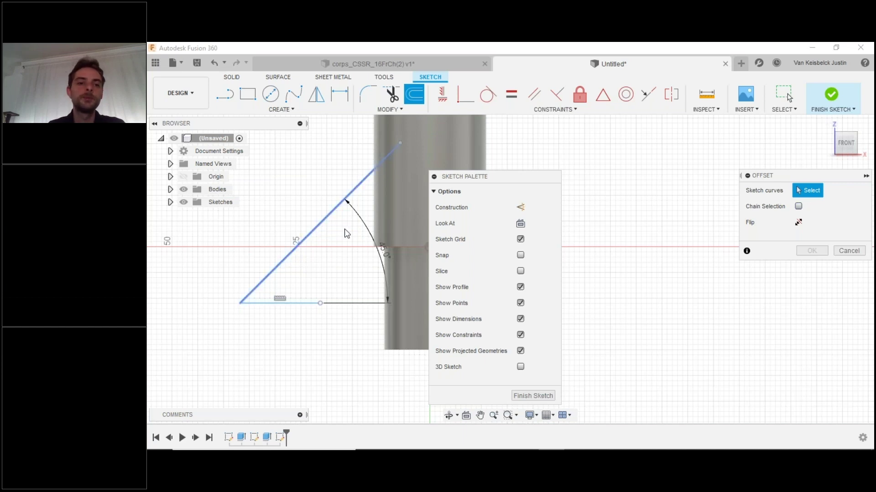
left_click(325, 220)
left_click_drag(328, 223, 334, 228)
type("1")
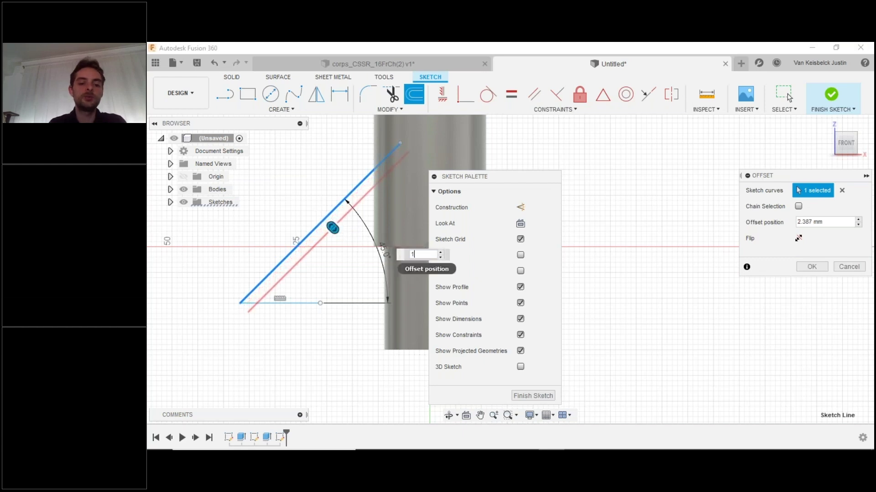
type("5,2")
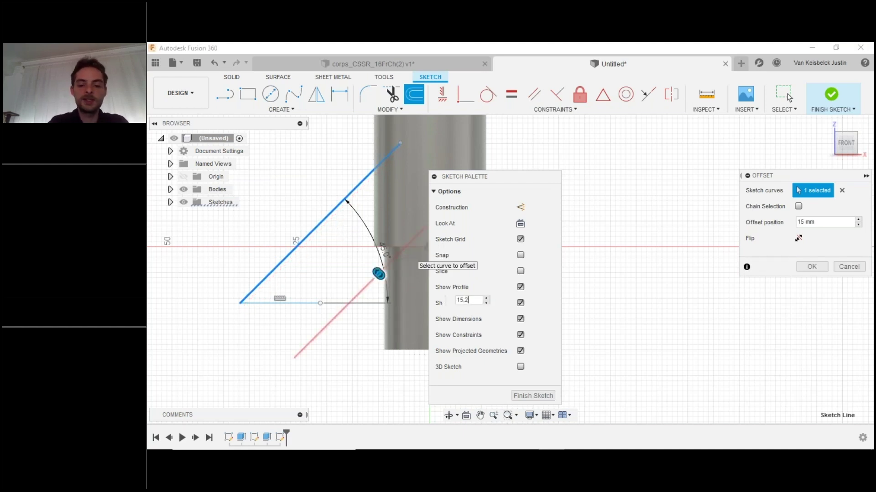
type("/é")
key("BackSpace")
type("2")
key("Return")
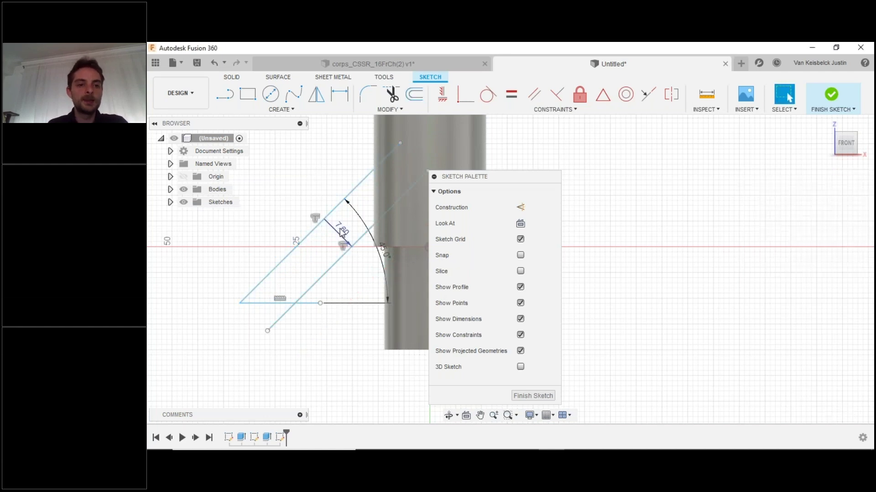
Set the offset distance between the two parallel sloped lines to 15.5/2 mm.
mouse_move(342, 234)
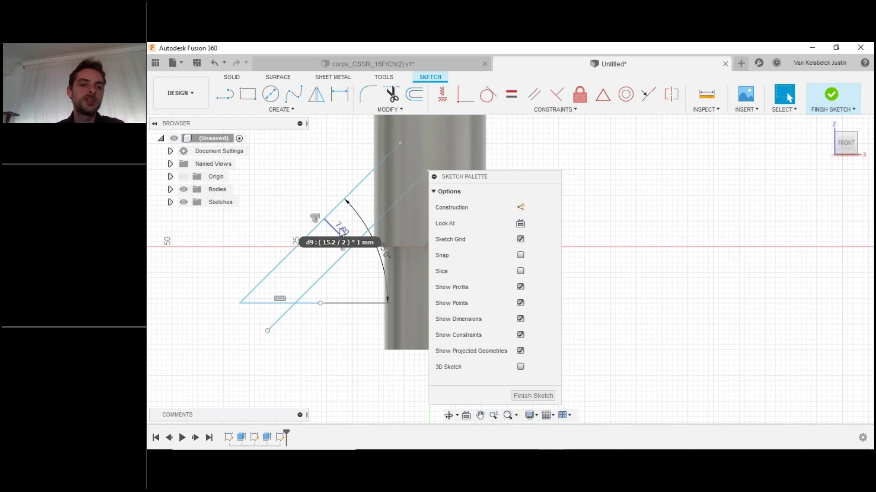
double_click(342, 233)
left_click(348, 232)
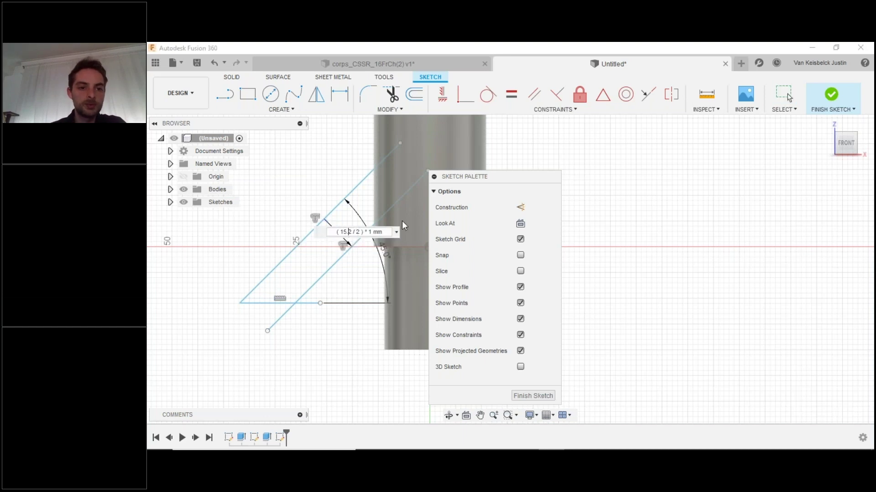
key("BackSpace")
type("5")
key("Return")
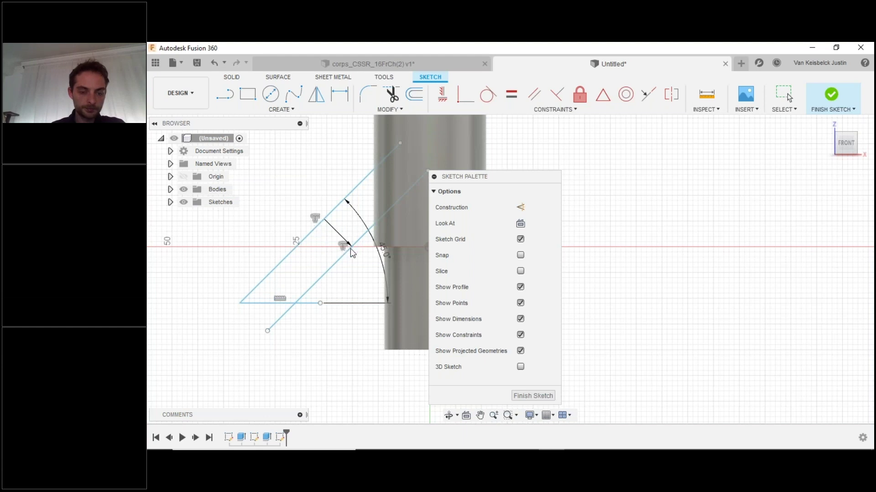
Offset the original sloped line to its opposite side by -d9, reusing the first offset's dimension parameter.
mouse_move(341, 233)
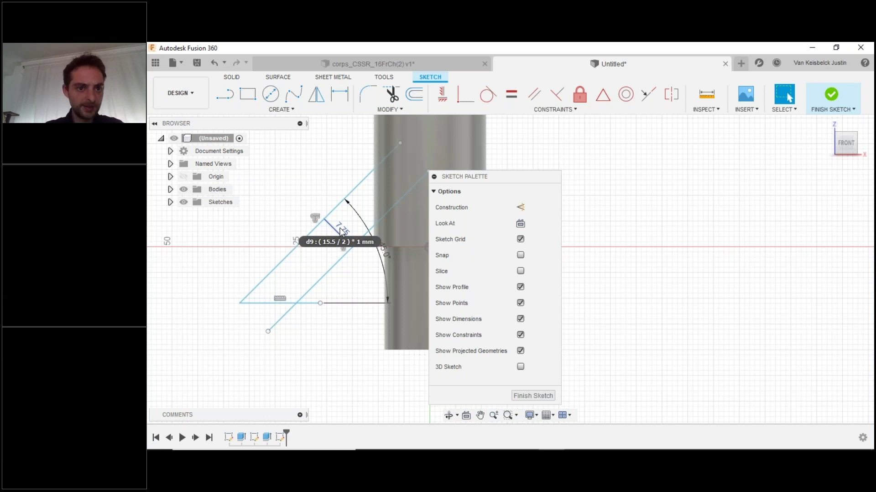
key("o")
left_click(330, 220)
left_click_drag(348, 219, 327, 194)
type("D9")
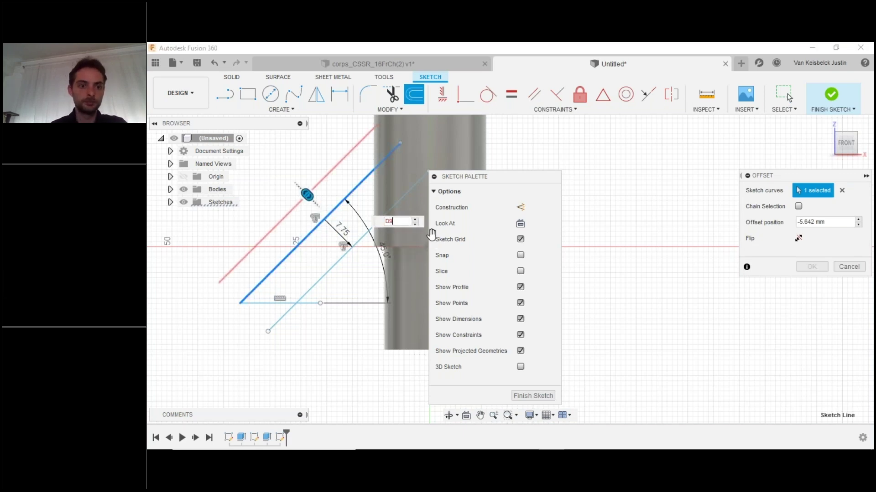
key("BackSpace")
key("BackSpace")
type("d9")
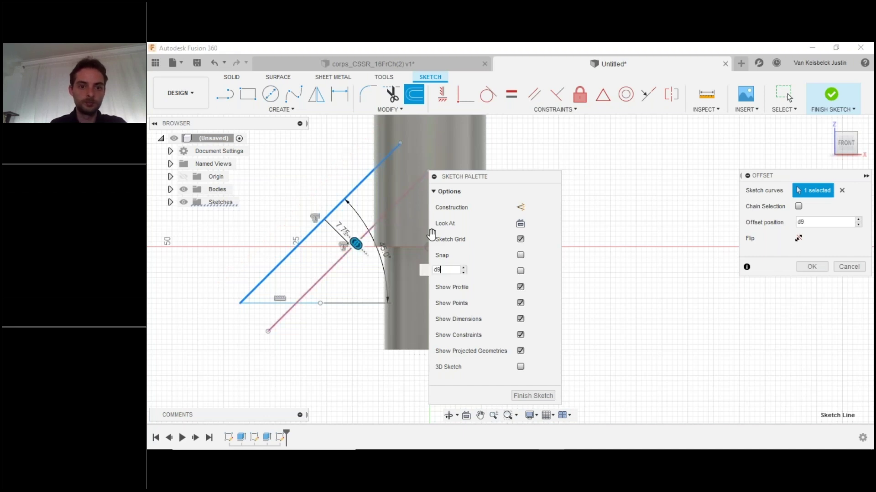
type("-")
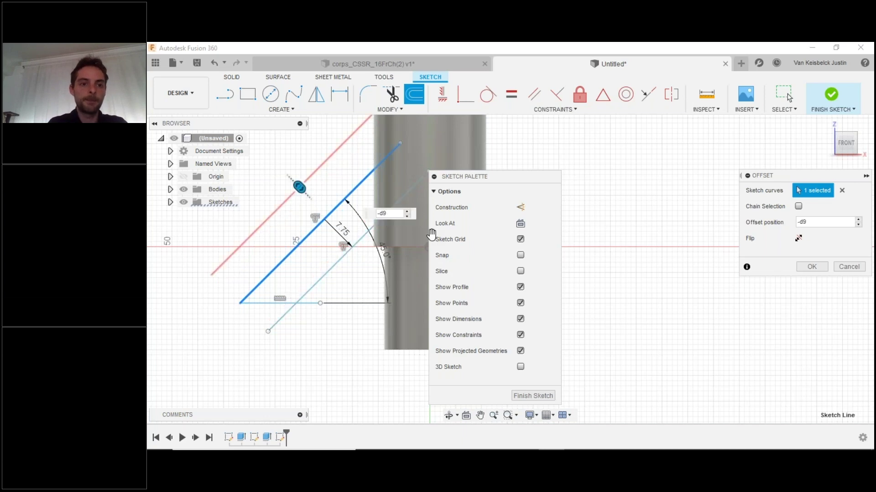
key("Return")
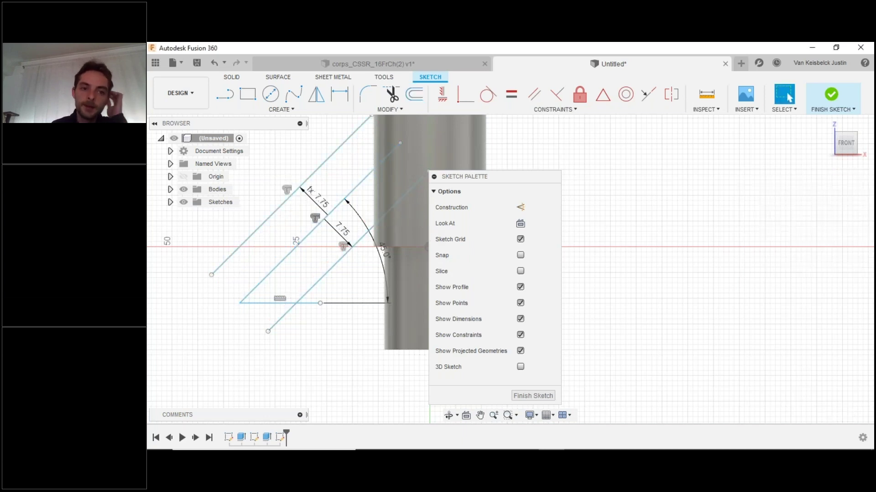
Change the first offset dimension, which drives both sides of the centre line, to 16/2 mm.
double_click(349, 234)
left_click(350, 234)
double_click(348, 233)
type("16")
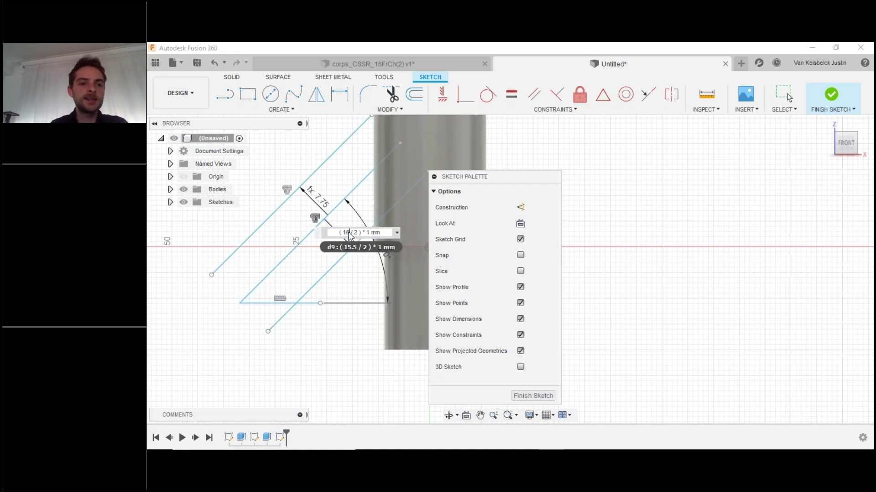
key("Return")
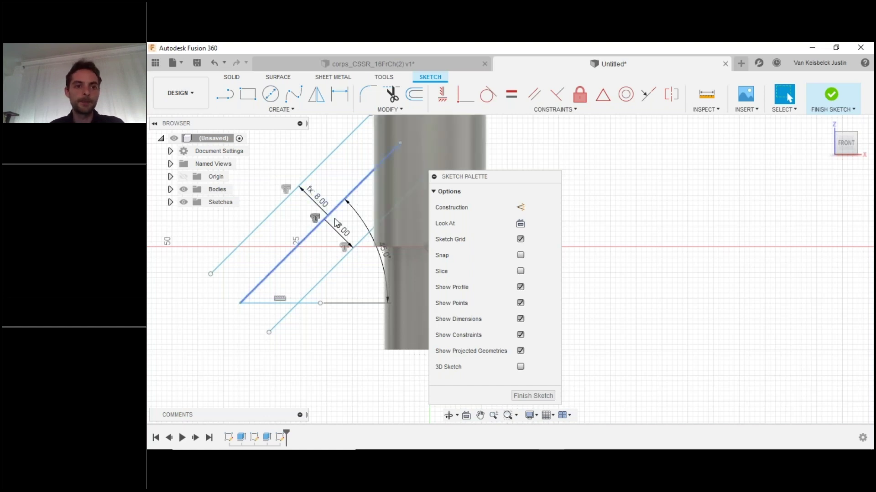
Set the driving offset dimension below the sloped centre line to 15.5/2 mm.
double_click(342, 232)
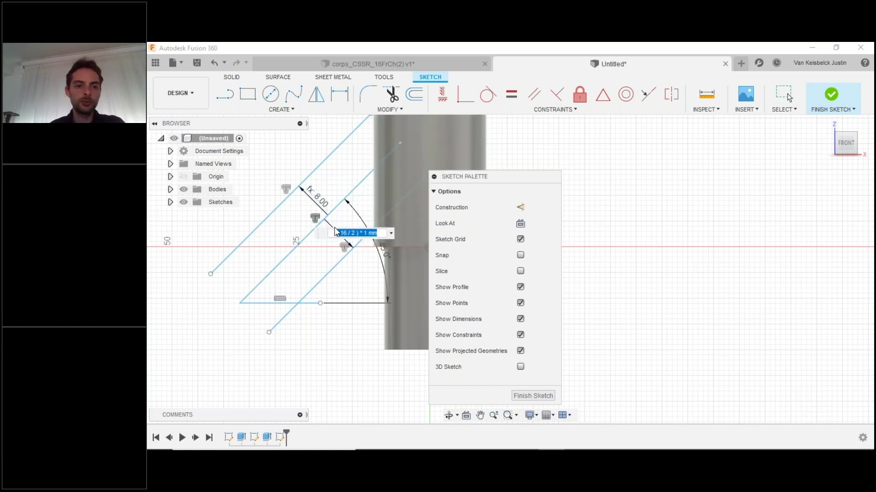
left_click(361, 230)
key("BackSpace")
type("5,5")
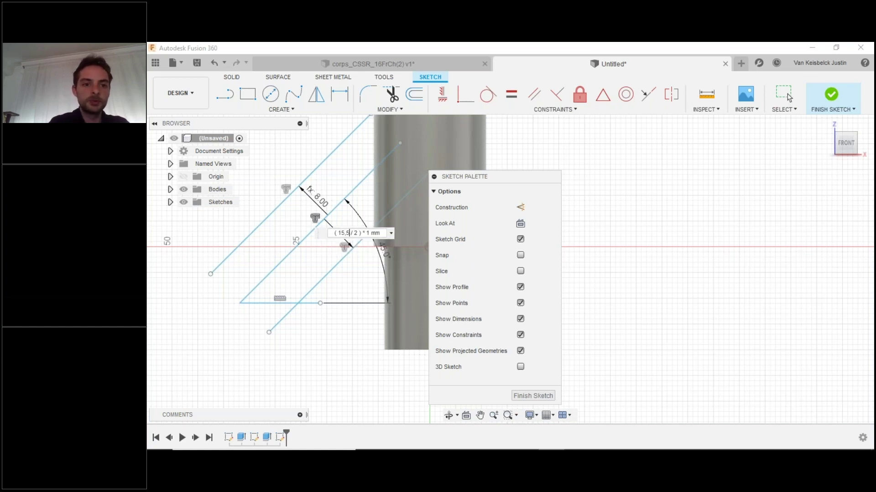
key("Return")
Shift the parallel sloped lines until the upper line's end lies just inside the large cylinder's outline.
scroll(533, 137, "down", 2)
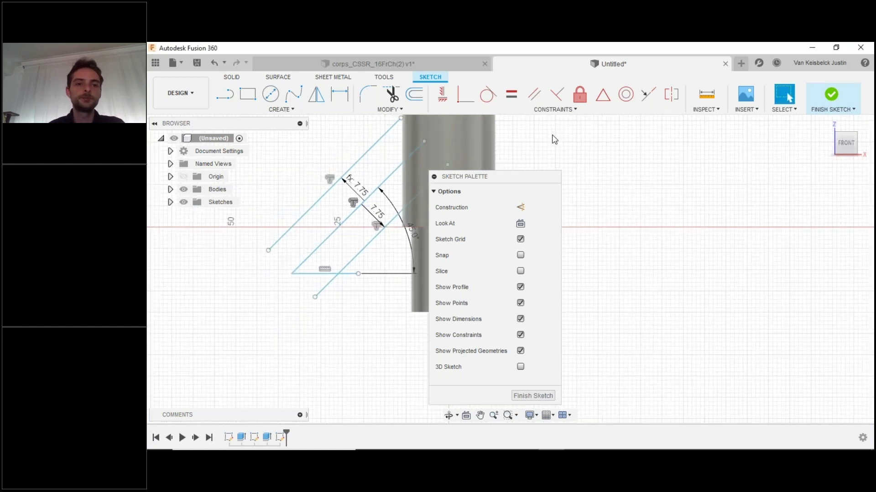
mouse_move(525, 138)
middle_mouse_down()
mouse_move(492, 160)
mouse_move(490, 176)
mouse_move(467, 176)
middle_mouse_up()
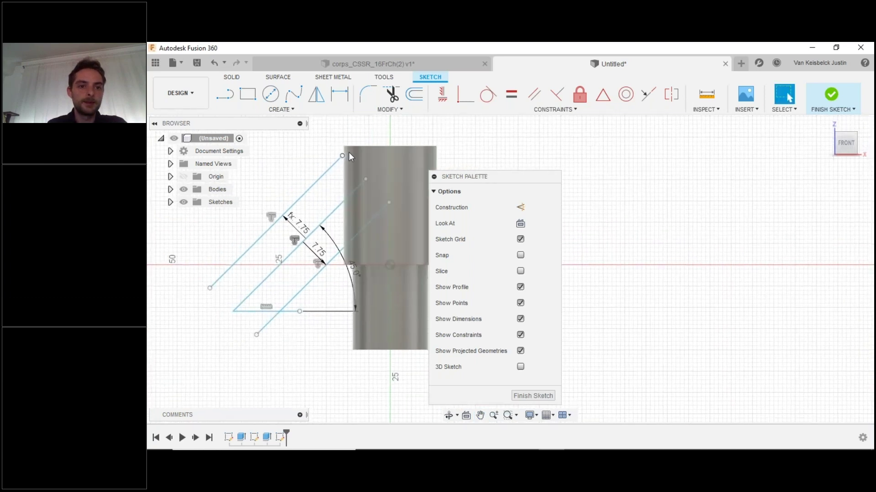
left_click_drag(353, 149, 349, 153)
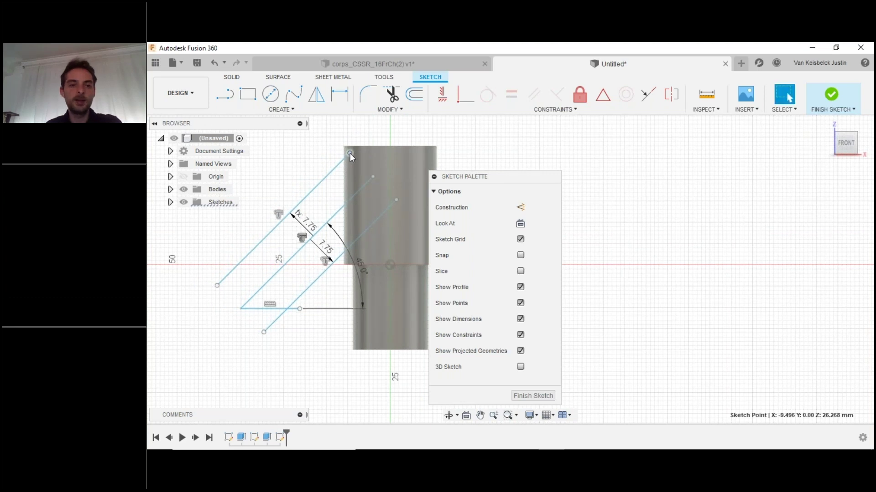
Close both ends of the three parallel sloped lines with perpendicular lines and finish the sketch.
key("l")
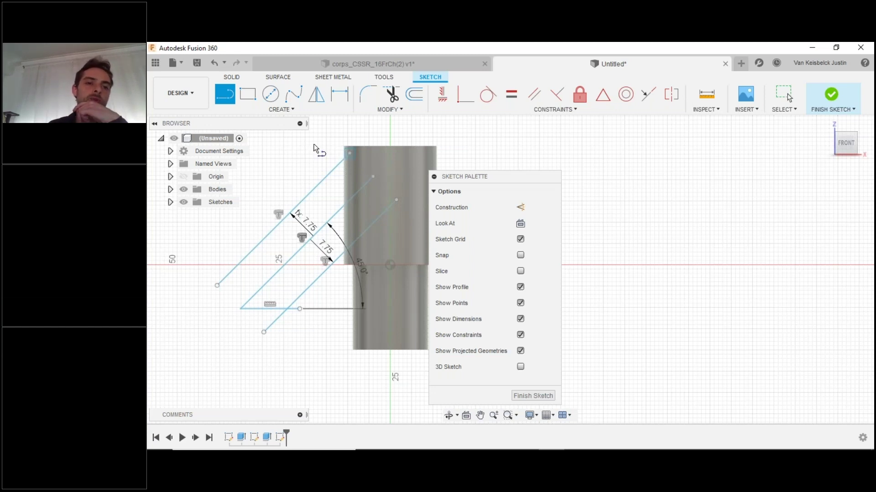
left_click(349, 153)
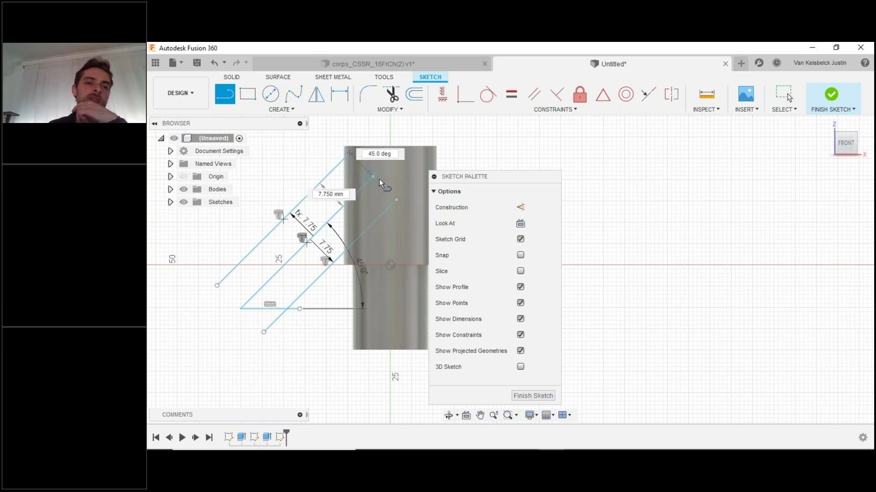
double_click(399, 197)
left_click(217, 286)
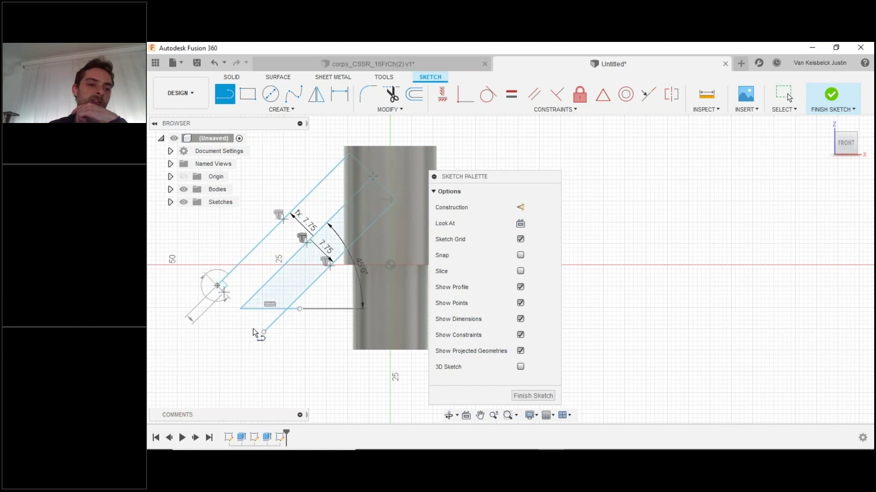
left_click(264, 333)
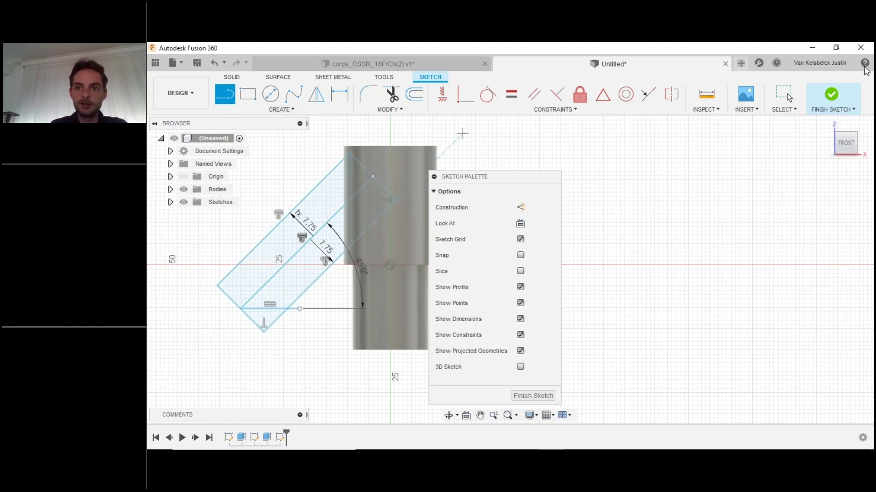
left_click(835, 95)
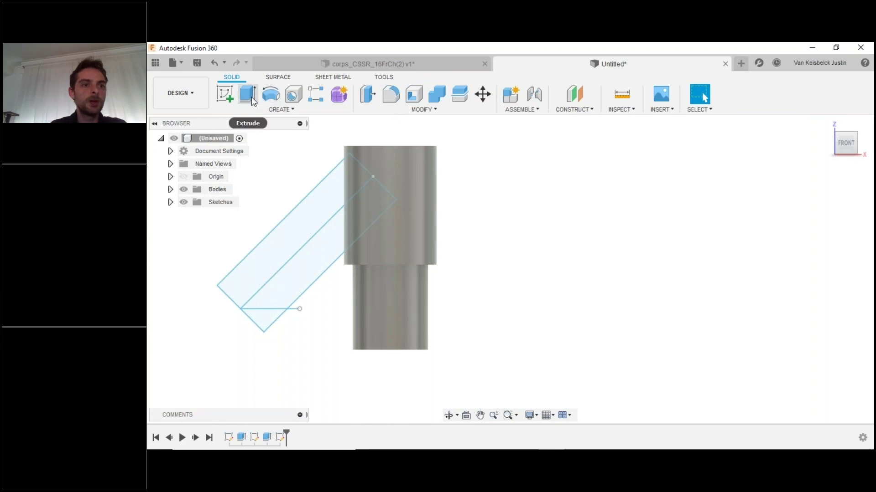
Set up a 360° revolve of the upper half of the sloped rectangle around its centre line, using the Join operation.
left_click(272, 98)
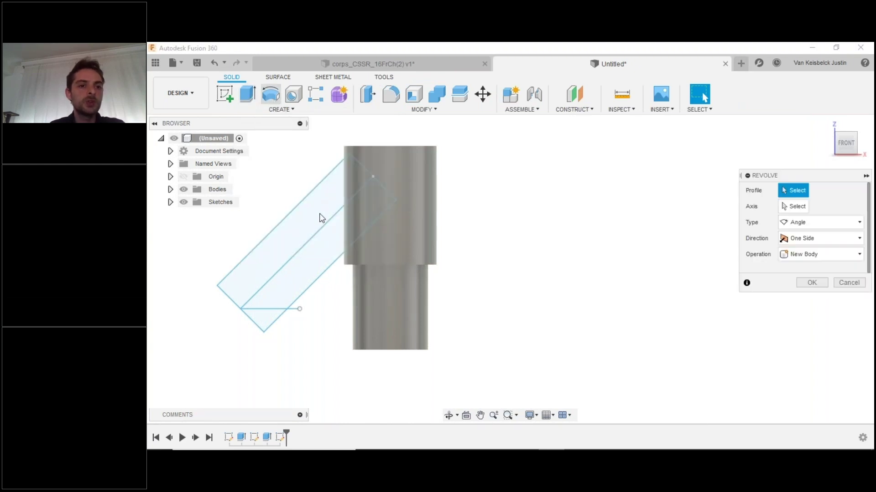
left_click(287, 232)
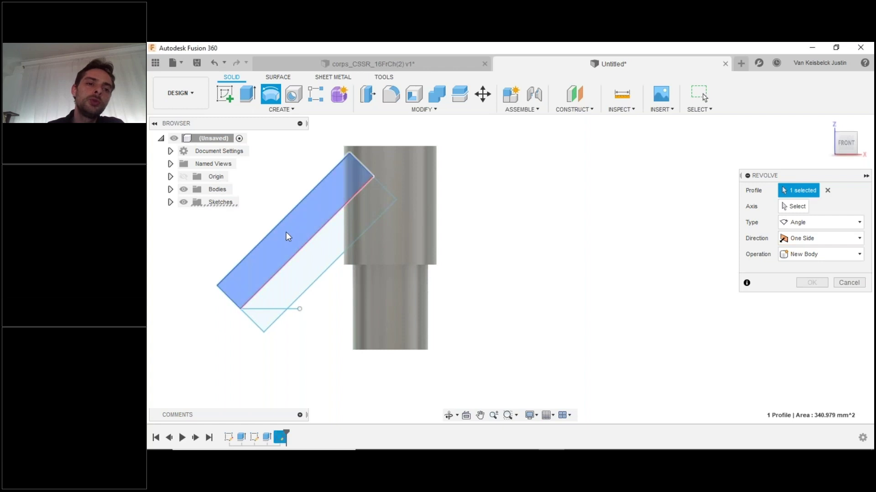
left_click(793, 206)
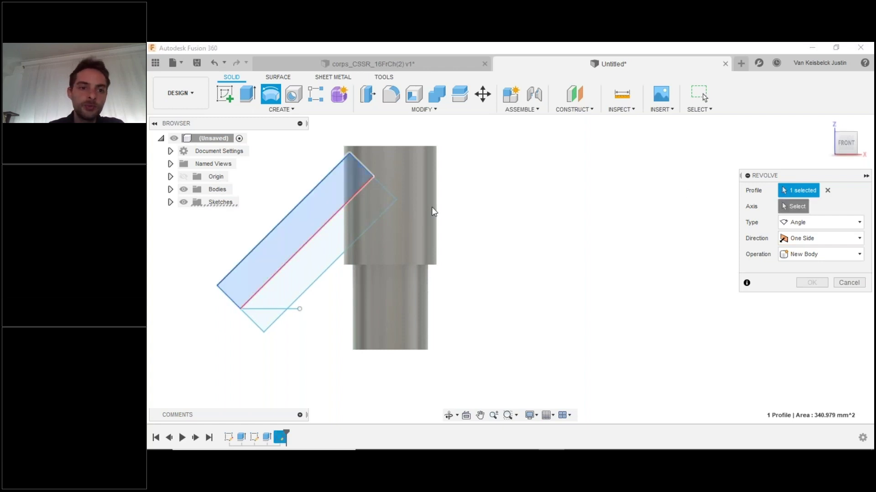
left_click(337, 221)
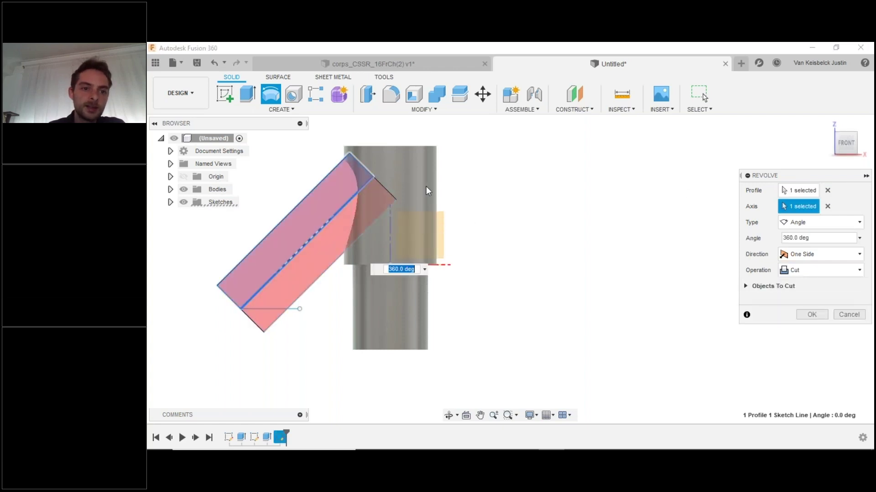
middle_click_drag(486, 179, 527, 176, "shift")
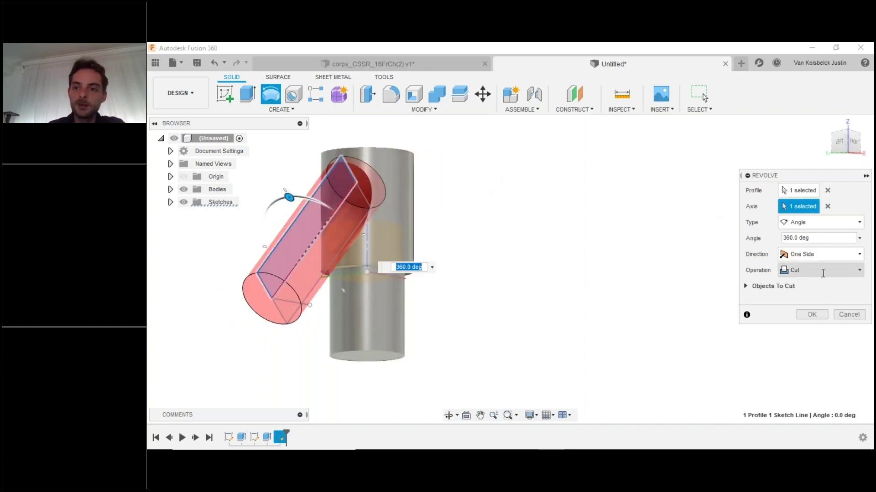
left_click(823, 273)
left_click(823, 285)
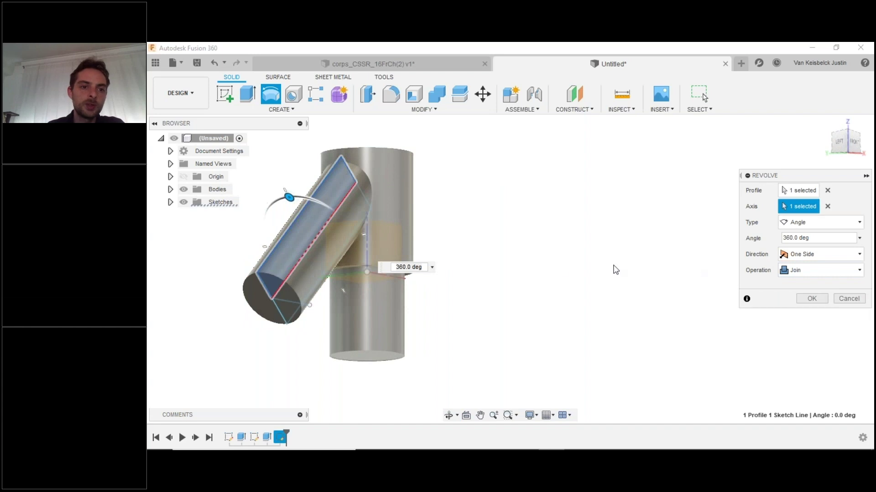
Clear the axis and profile selections of the open revolve.
middle_click_drag(472, 214, 492, 234, "shift")
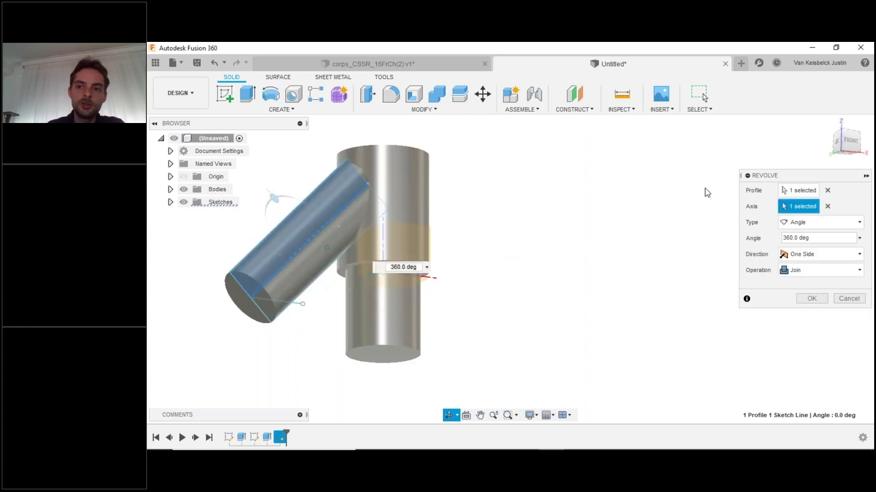
left_click(827, 206)
left_click(827, 190)
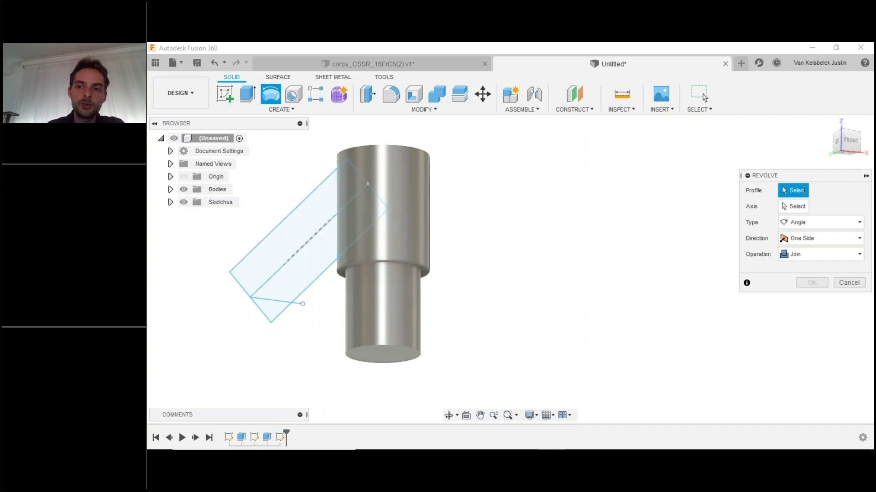
Try using all three regions of the sloped rectangle as the revolve profile.
left_click(284, 234)
left_click(272, 294)
left_click(275, 312)
Set the centre line as the revolve axis, reduce the profile to the rectangle's upper half, and complete the 360° Join revolve.
left_click(794, 206)
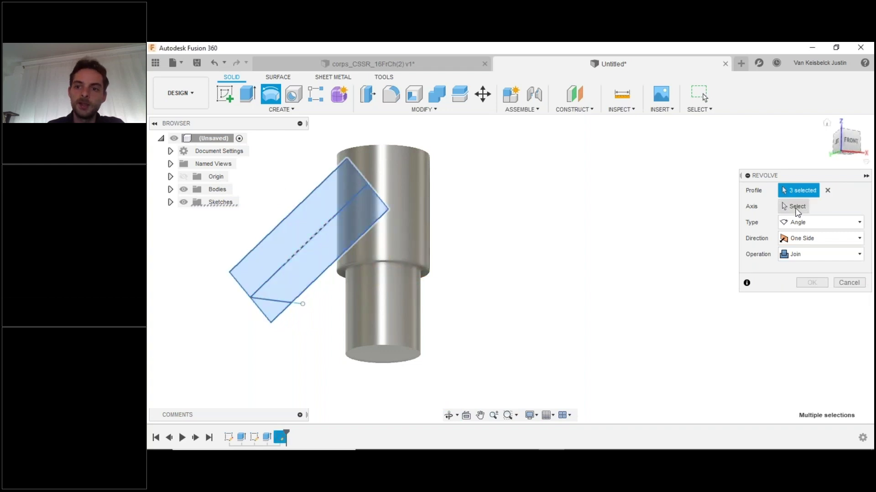
left_click(318, 234)
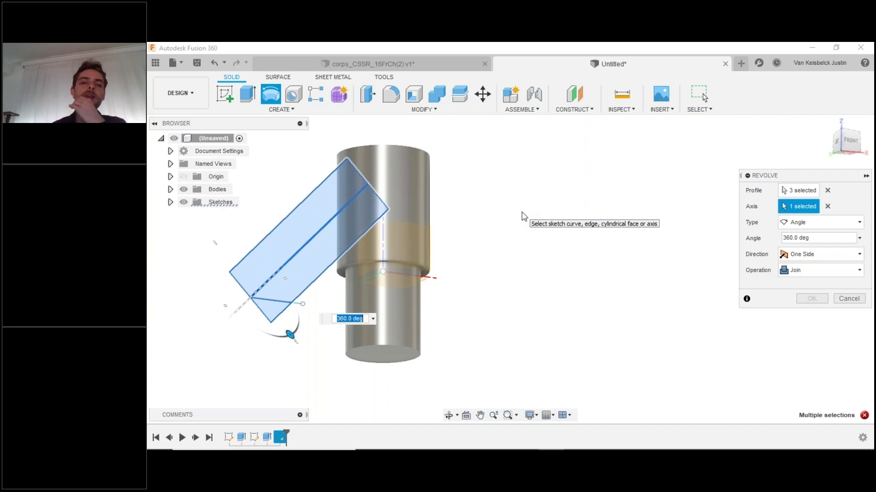
left_click(827, 190)
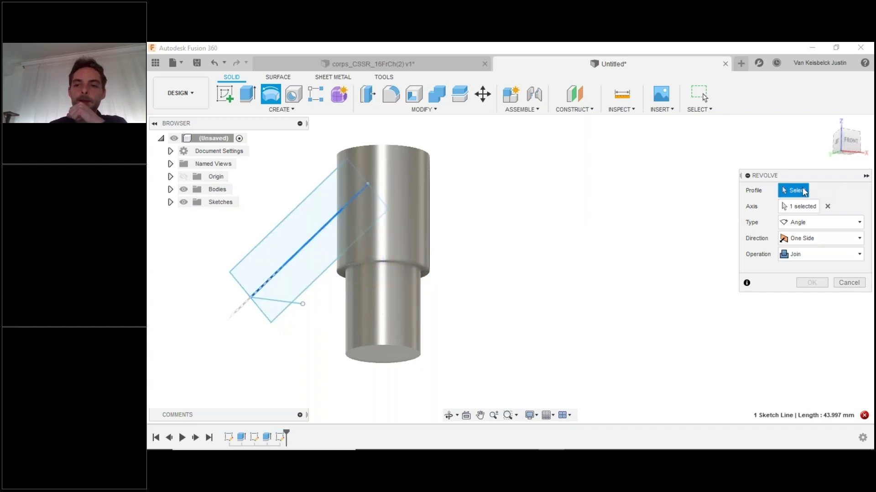
left_click(296, 234)
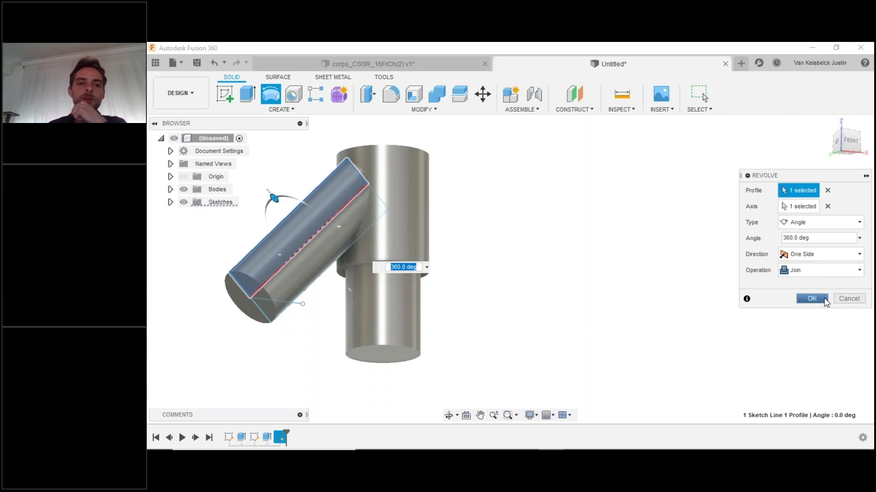
left_click(812, 299)
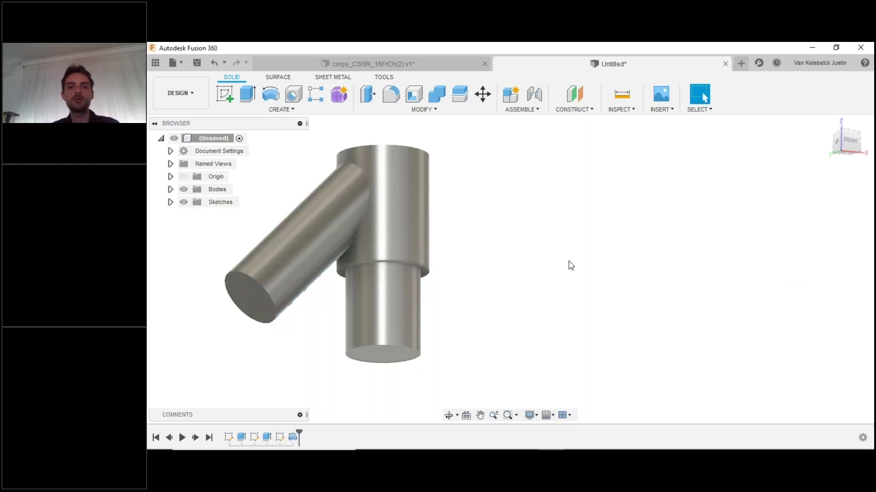
Reopen the branch sketch and set the angle between the centre line and the horizontal line to 45+90 degrees.
middle_click_drag(510, 262, 607, 262)
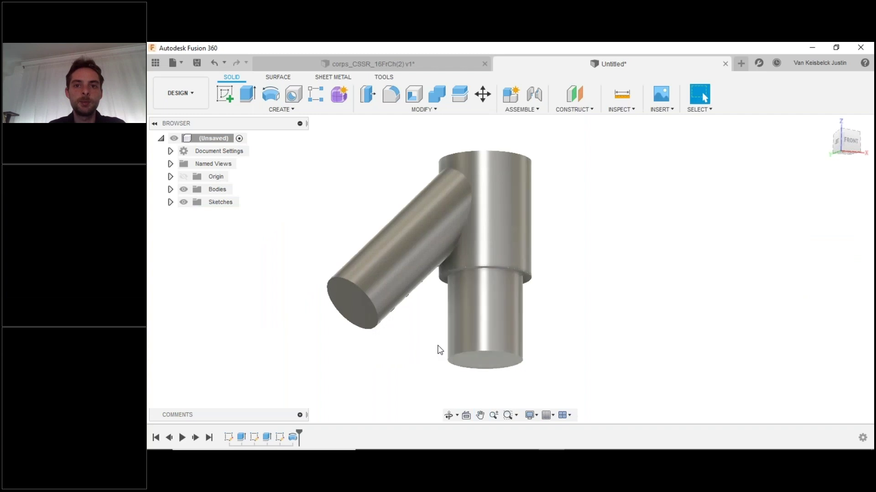
mouse_move(409, 338)
middle_mouse_down("shift")
mouse_move(408, 352)
mouse_move(420, 358)
middle_mouse_up("shift")
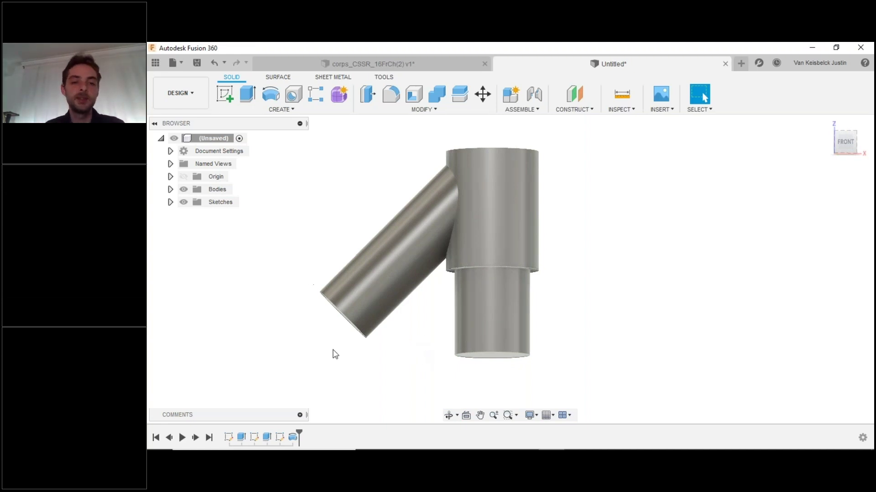
double_click(280, 438)
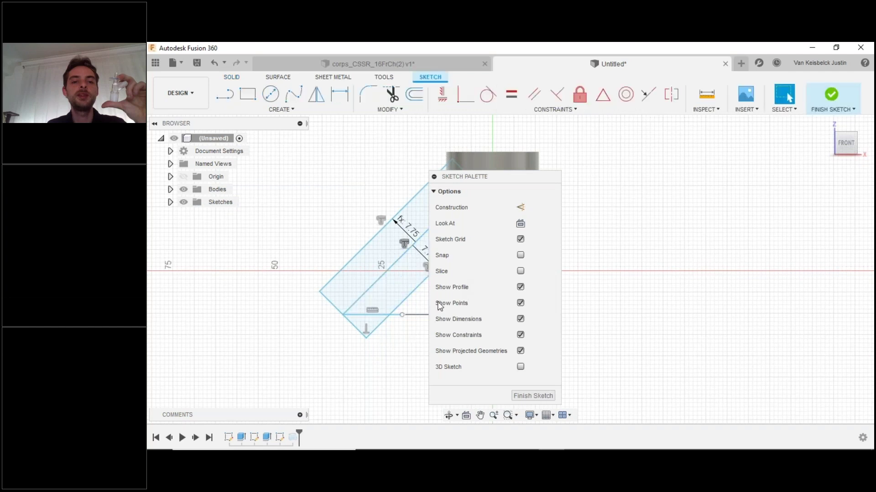
left_click(533, 395)
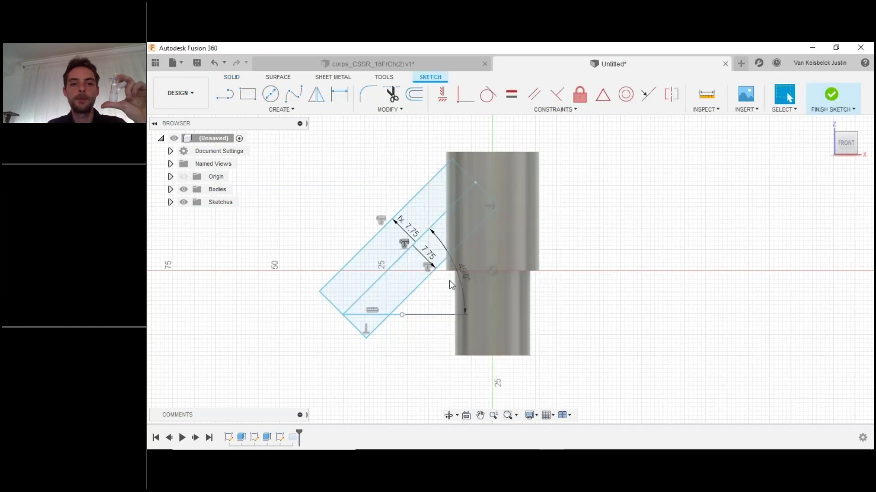
double_click(281, 436)
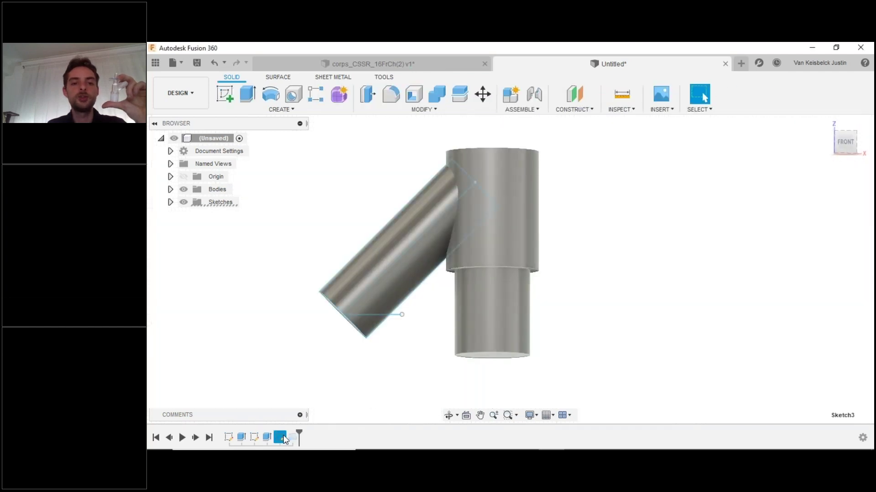
left_click_drag(489, 177, 816, 164)
double_click(462, 268)
left_click(459, 268)
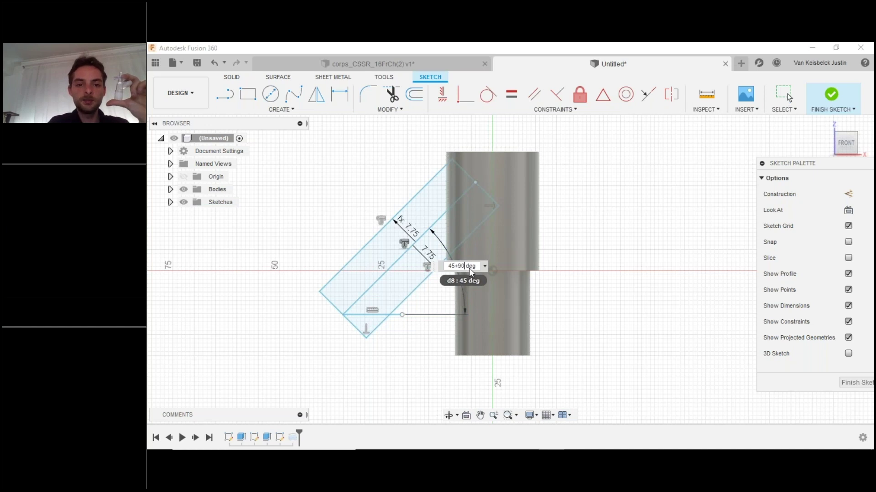
key("Return")
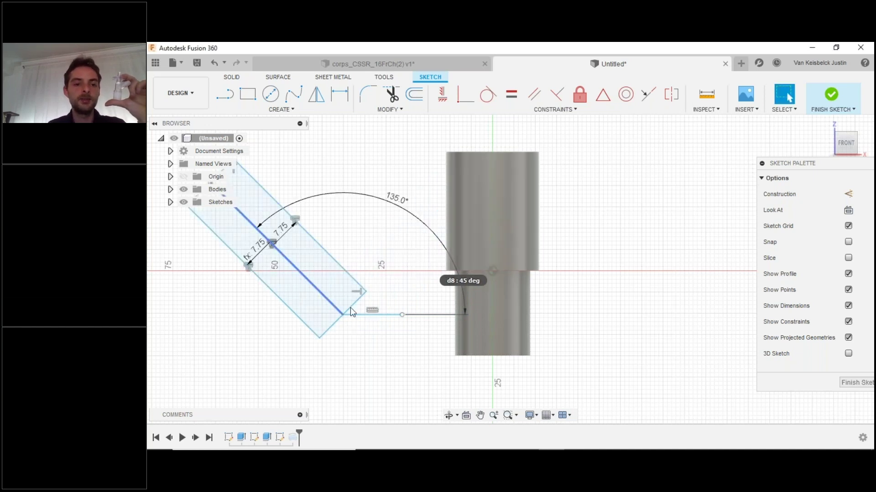
Move the rotated rectangle so its lower end lies inside the large cylinder, lengthen its upper end outward, and finish the sketch.
left_click_drag(342, 276, 293, 242)
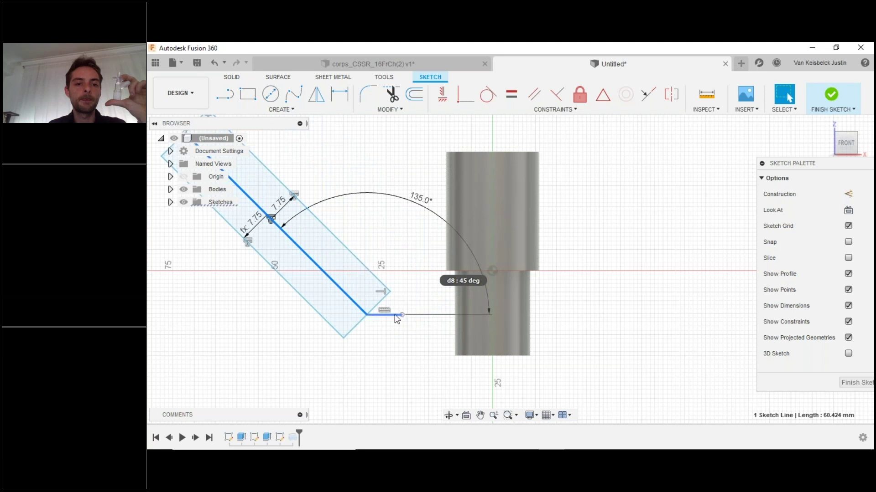
left_click_drag(407, 307, 466, 229)
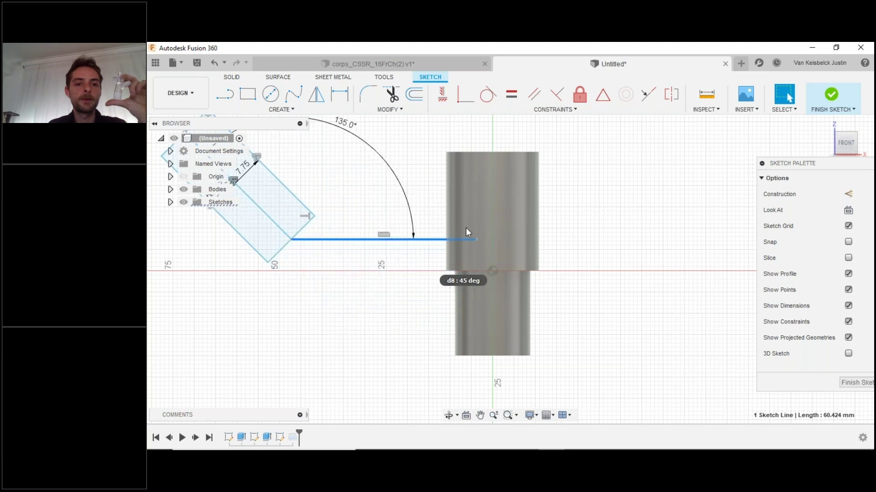
left_click(253, 202)
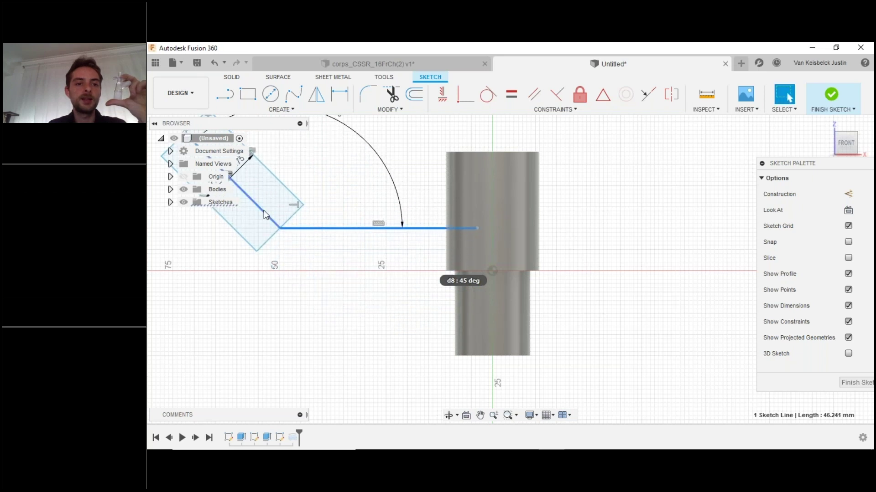
left_click_drag(372, 224, 480, 231)
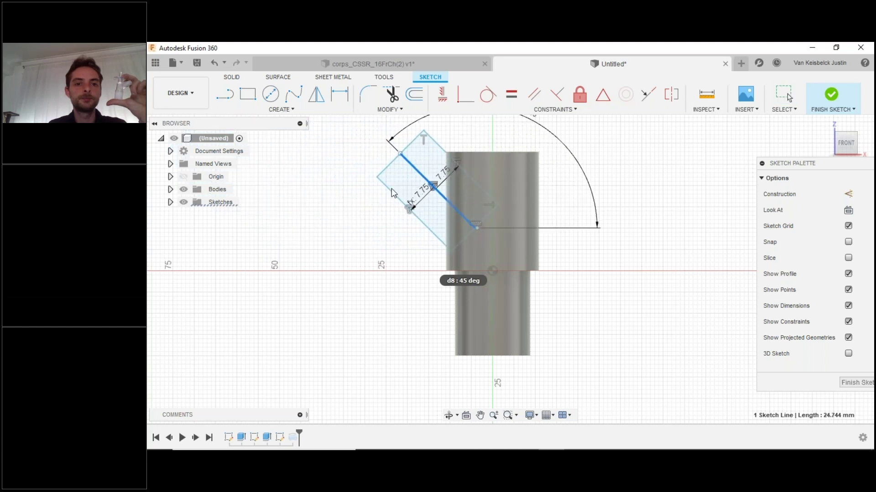
left_click(392, 163)
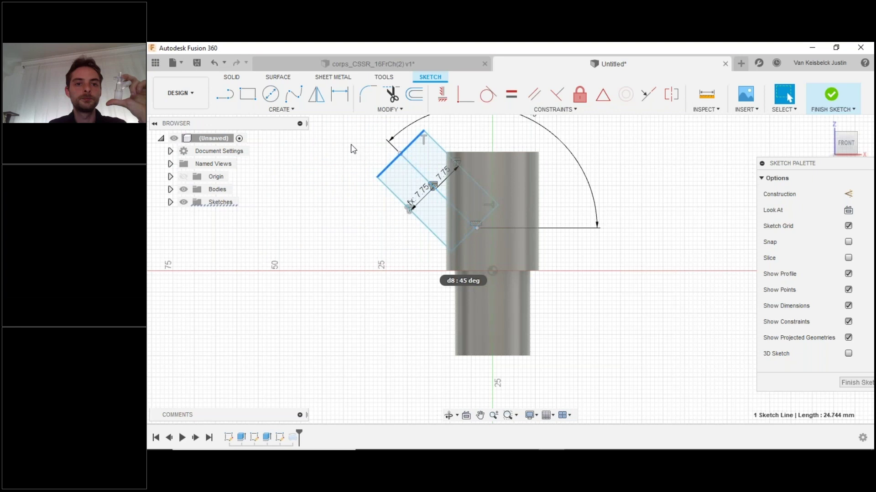
middle_click_drag(653, 178, 667, 237)
left_click_drag(413, 215, 370, 174)
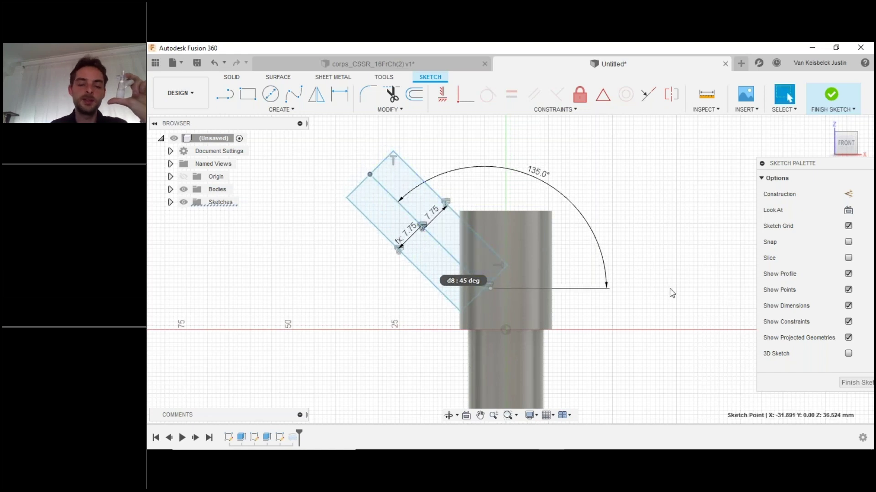
left_click(830, 94)
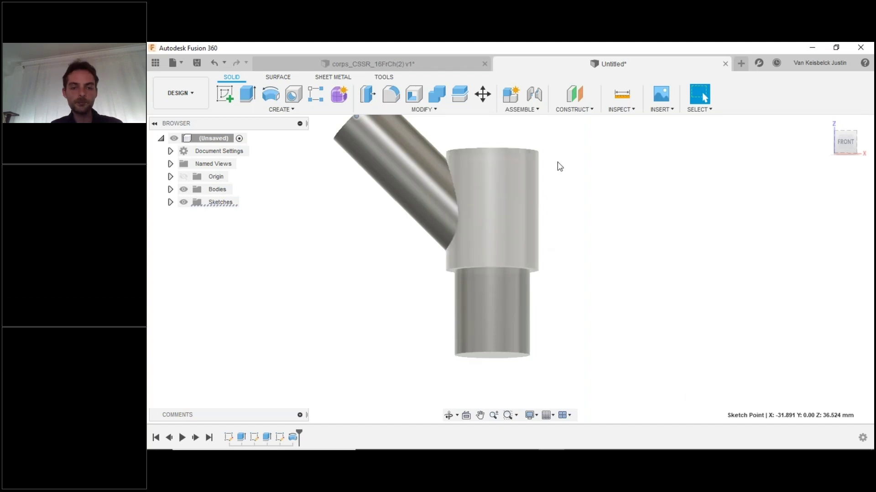
middle_click_drag(601, 153, 539, 206)
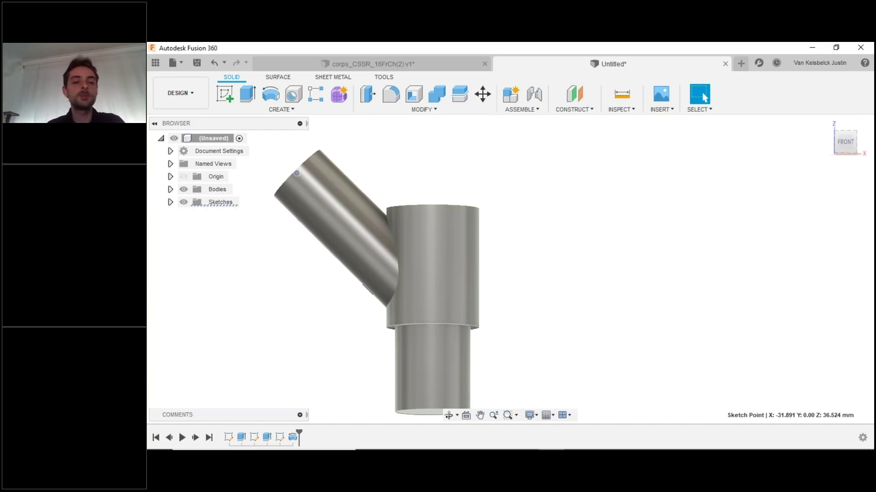
Undo the angle and position changes in the branch sketch, and finish the sketch.
double_click(297, 172)
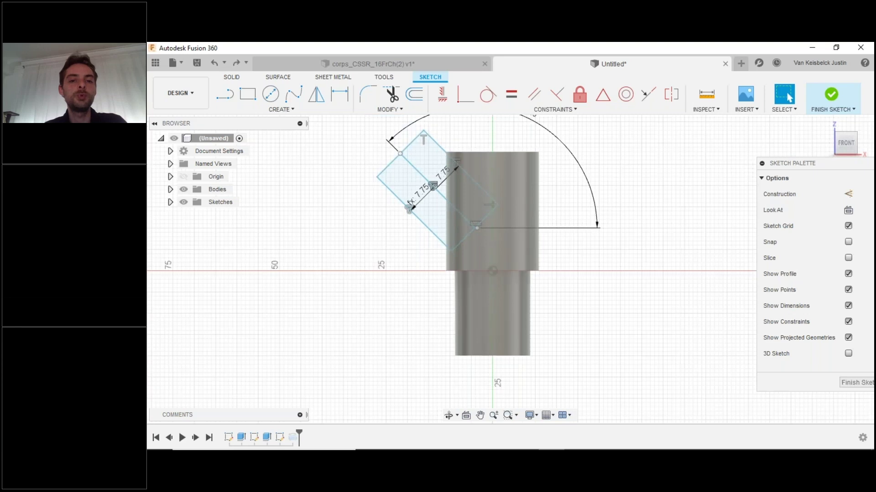
left_click_drag(400, 154, 177, 125)
left_click_drag(476, 228, 402, 315)
mouse_move(177, 125)
left_mouse_down()
mouse_move(201, 173)
mouse_move(475, 182)
left_mouse_up()
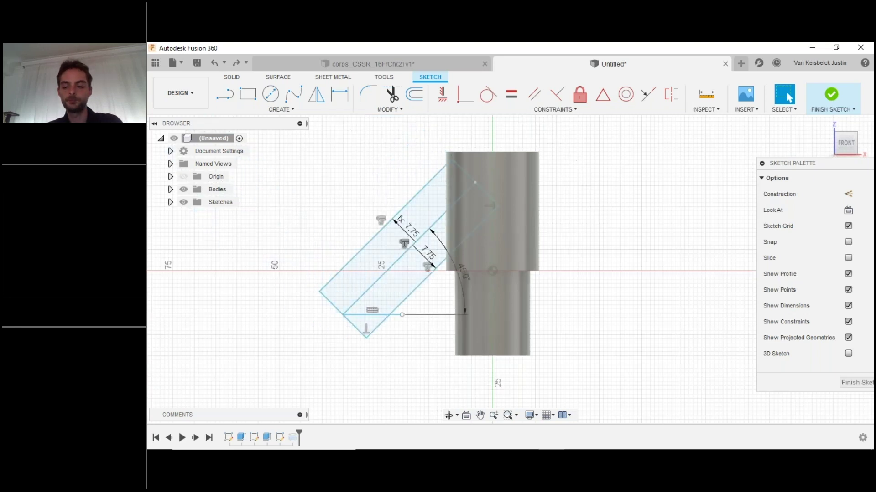
left_click(831, 95)
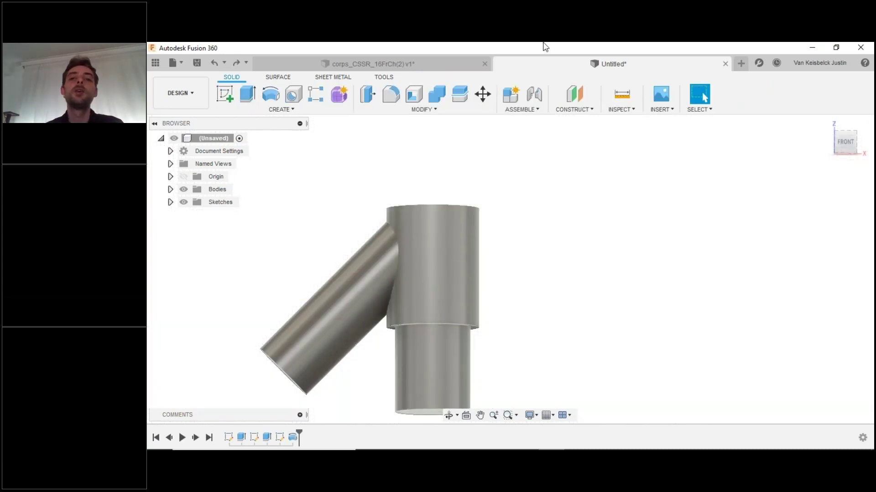
Open the side branch's sketch for editing again.
middle_click_drag(496, 221, 502, 192)
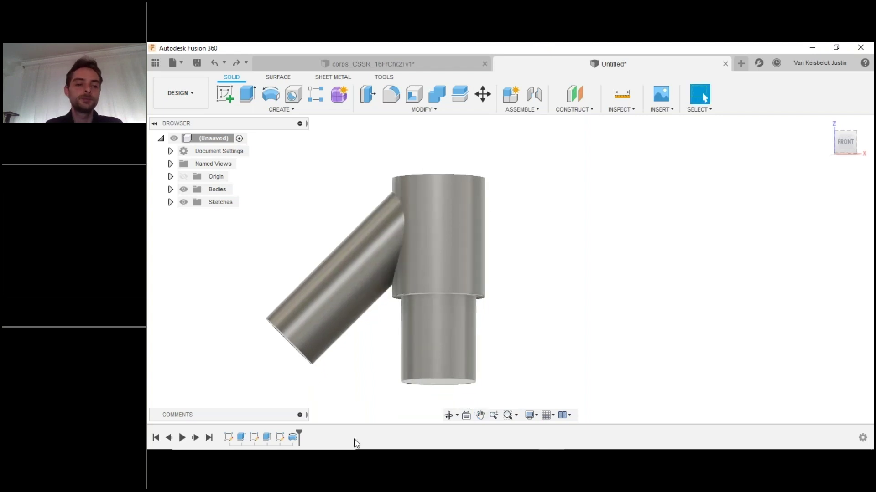
left_click(280, 438)
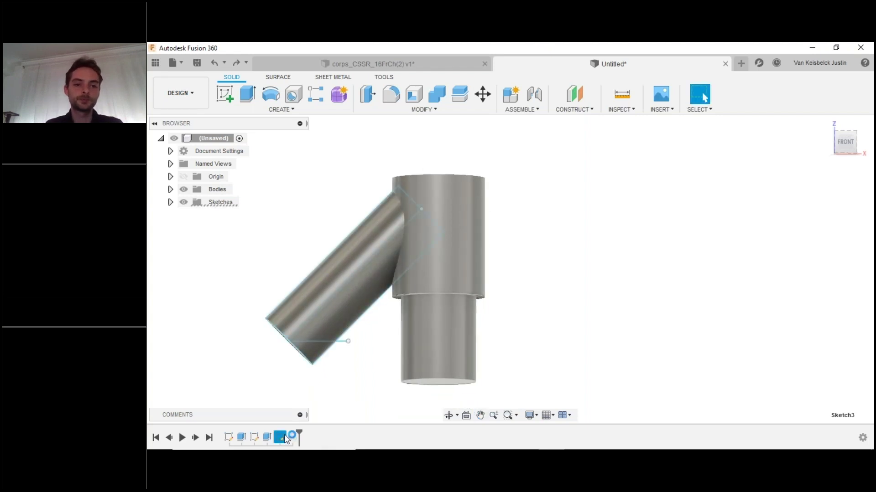
double_click(285, 436)
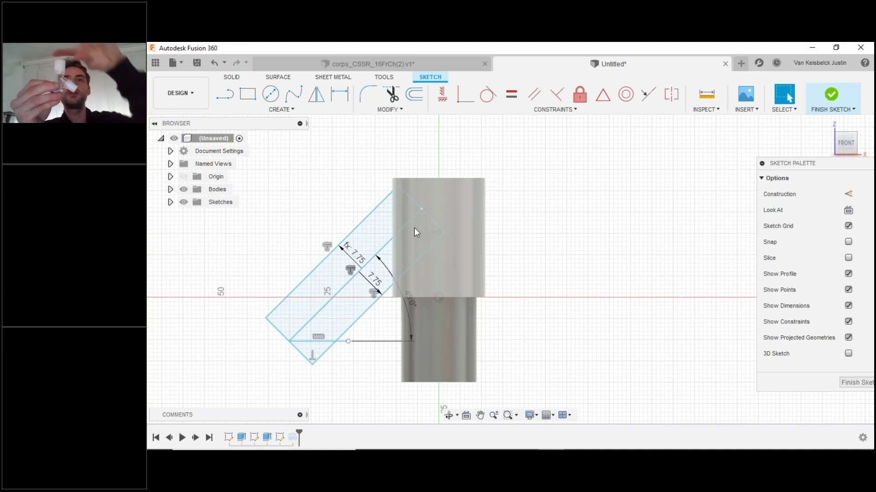
left_click(382, 255)
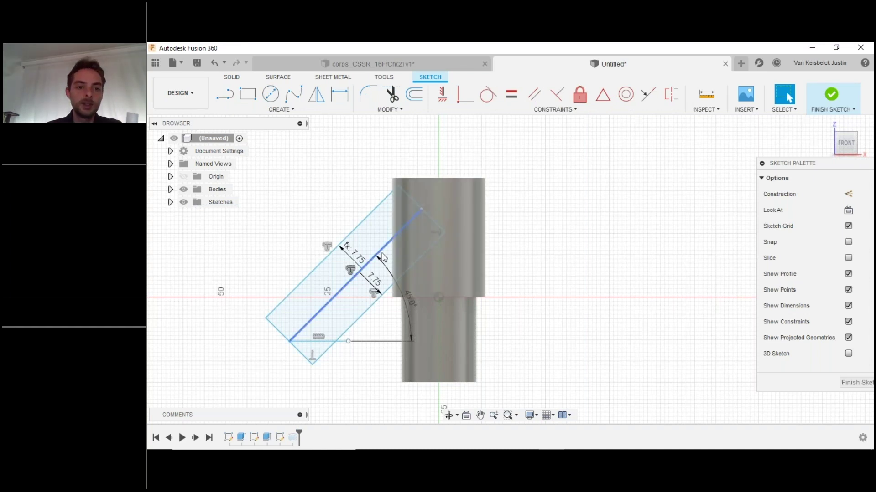
mouse_move(385, 246)
left_mouse_down()
mouse_move(384, 334)
mouse_move(396, 345)
left_mouse_up()
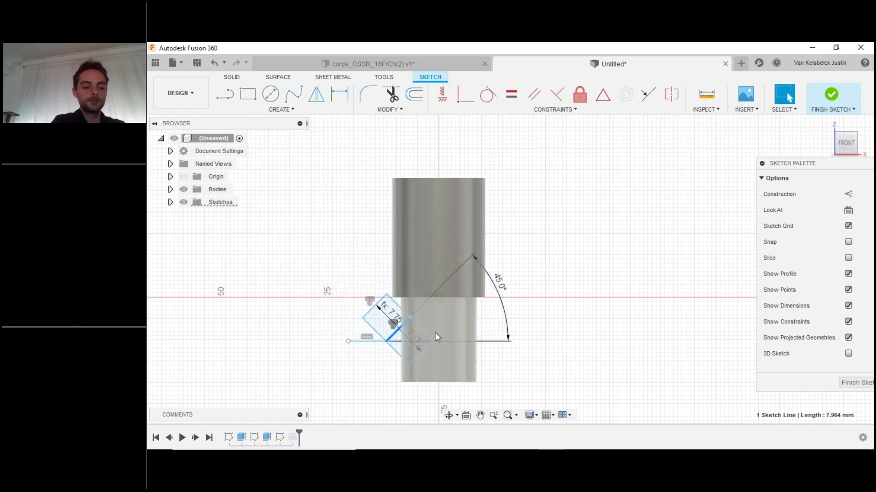
key("ctrl+z")
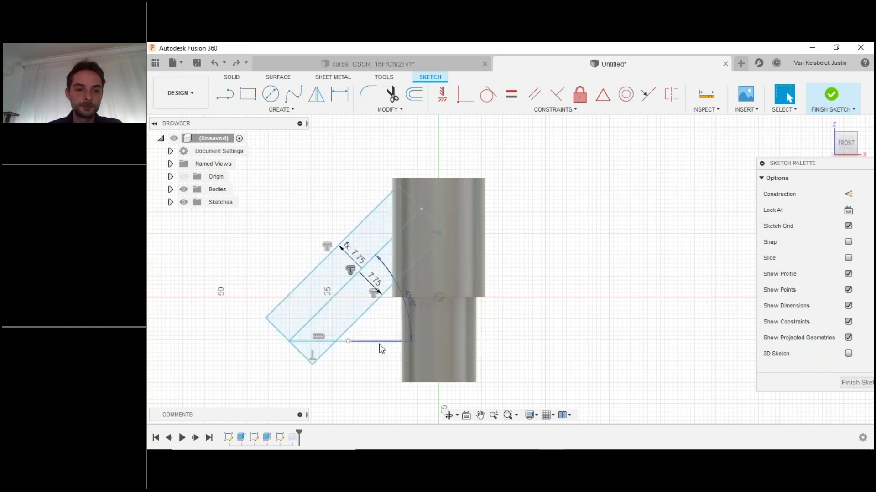
Shift the sloped rectangle down so its upper end lies inside the smaller cylinder, with a centre line about 34 mm long, and finish the sketch.
left_click_drag(338, 341, 355, 418)
left_click_drag(408, 202, 414, 338)
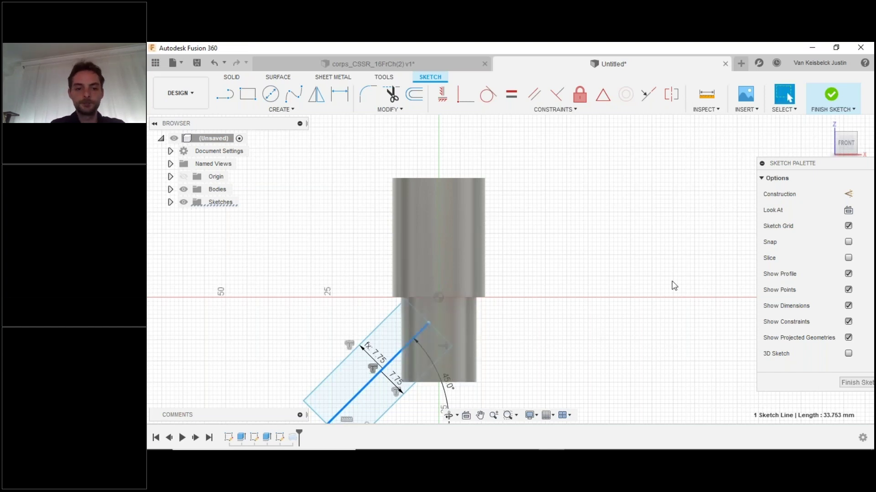
left_click(831, 94)
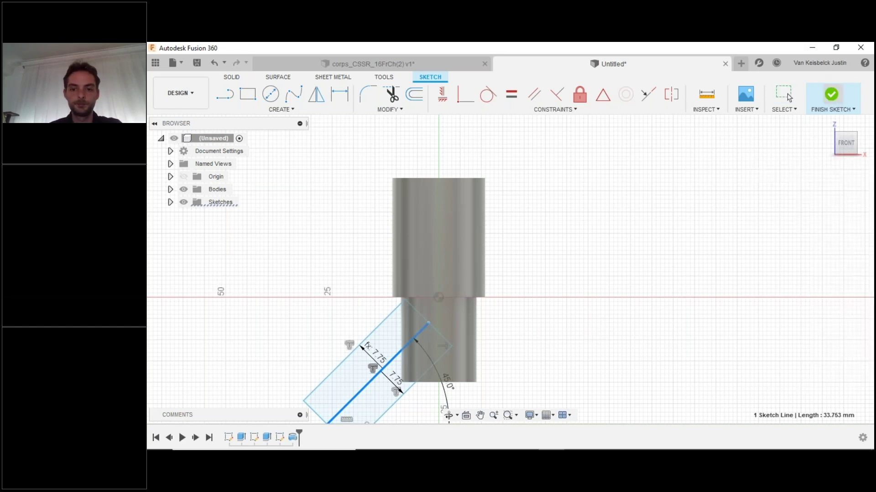
middle_click_drag(524, 272, 516, 211)
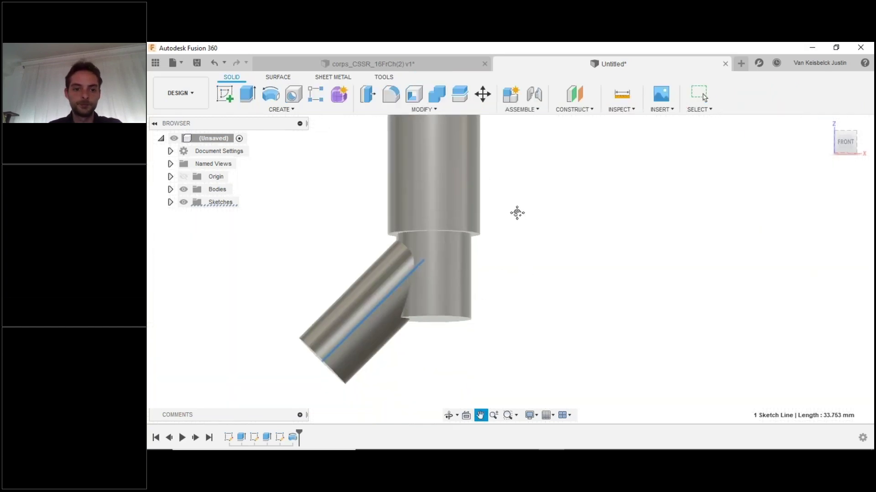
middle_click_drag(517, 276, 514, 232, "shift")
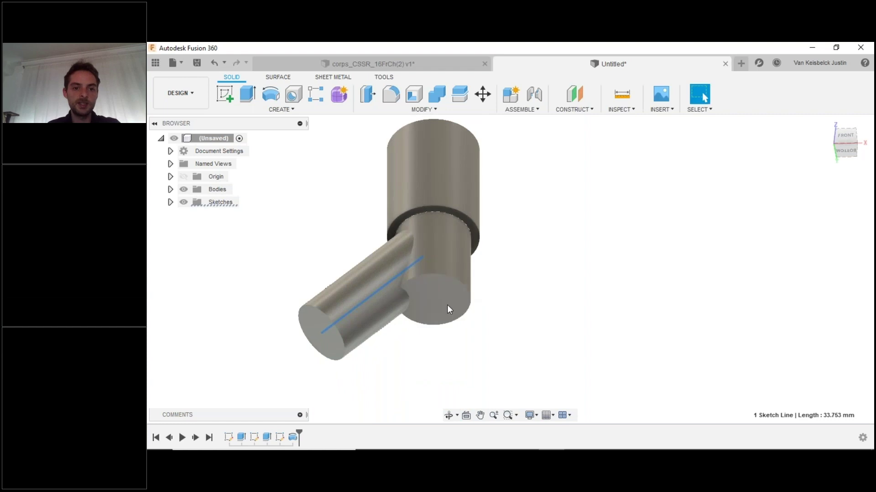
key("e")
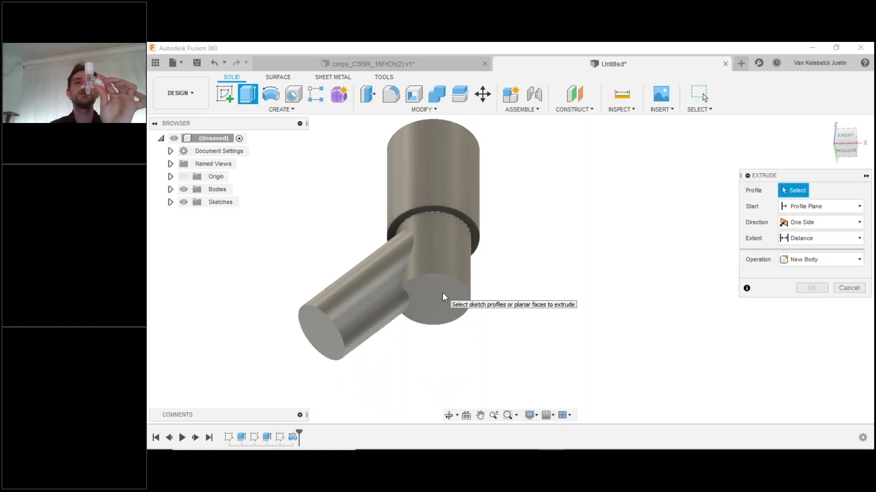
left_click(442, 294)
left_click_drag(442, 294, 443, 319)
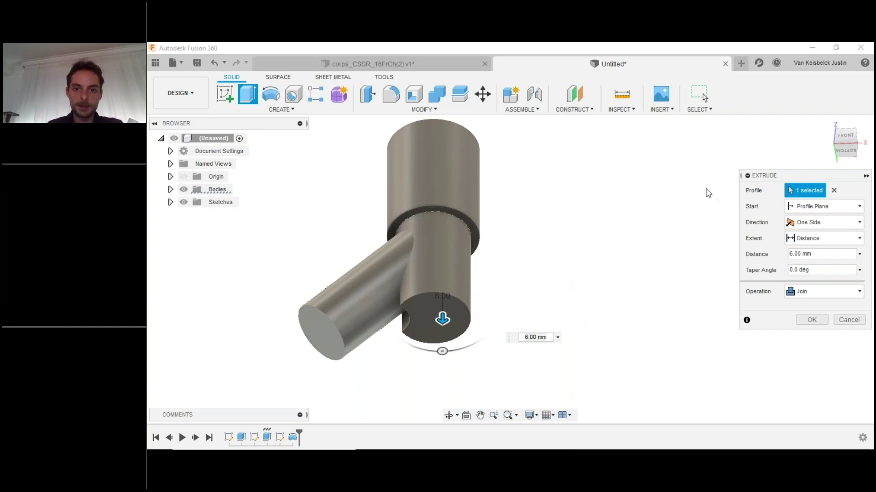
middle_click_drag(506, 276, 511, 246, "shift")
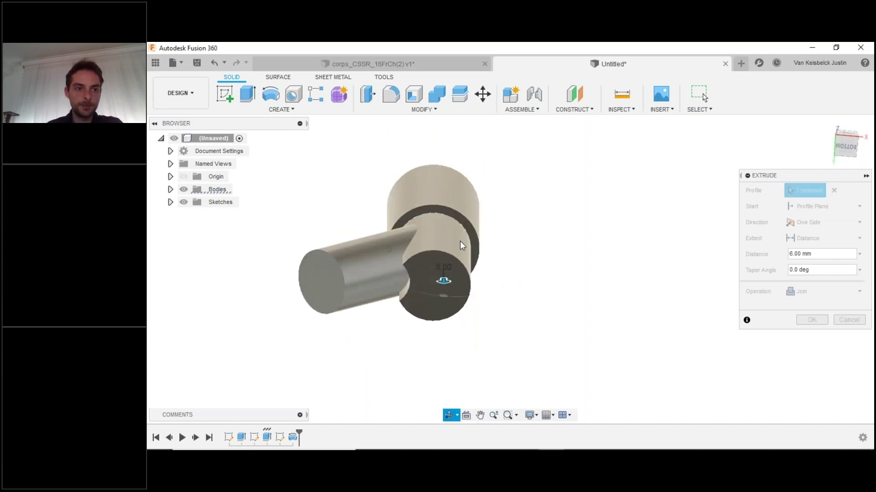
key("Return")
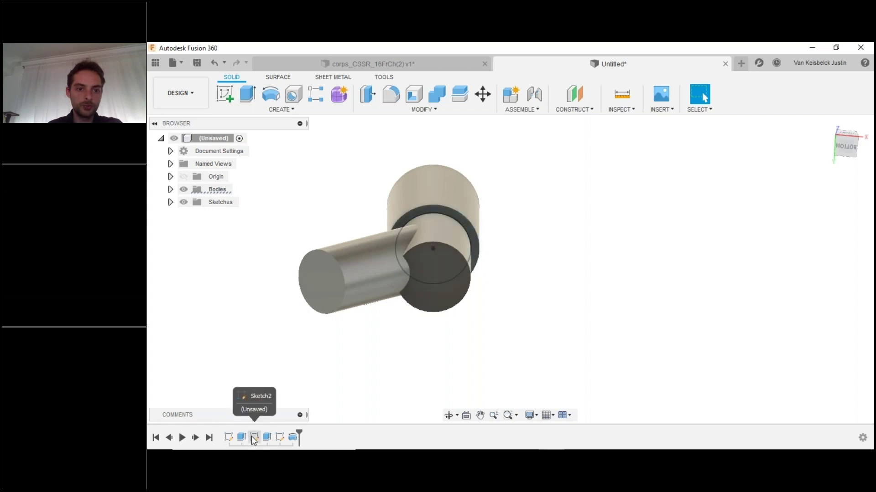
Show Sketch2, the smaller cylinder's circle sketch, and hide the bodies.
left_click(170, 202)
left_click(194, 228)
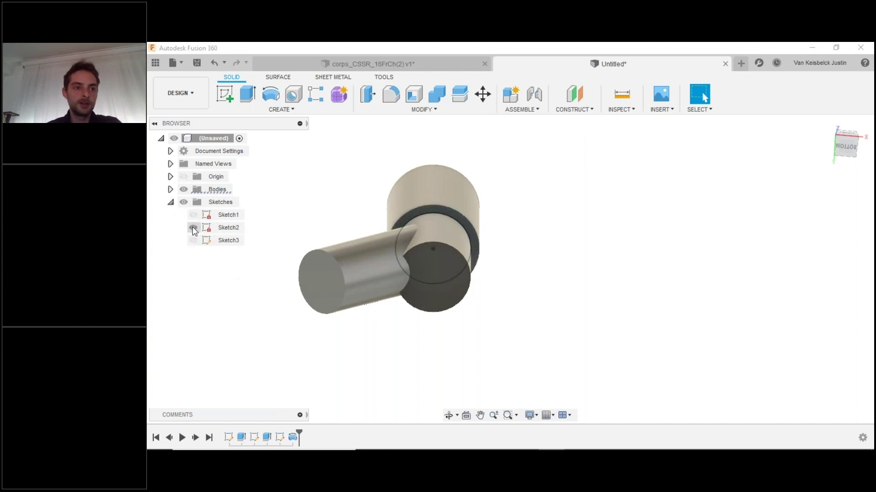
left_click(184, 189)
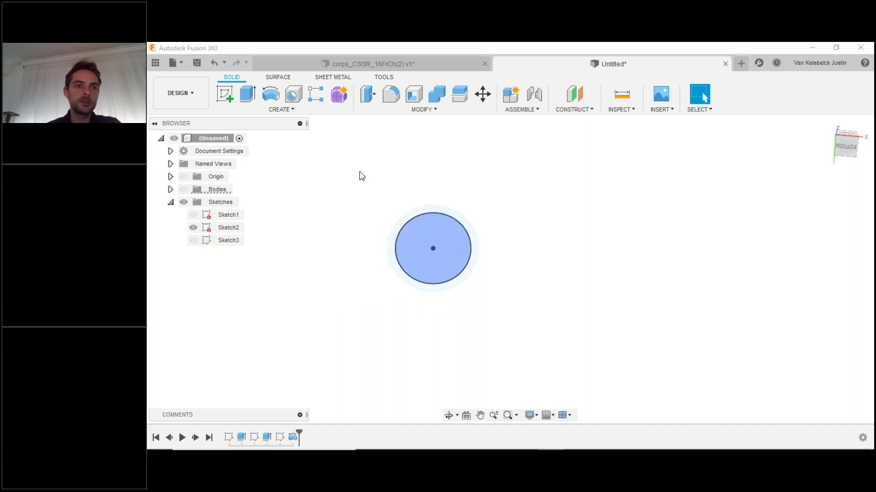
Start an Extrude of the Sketch2 circle, show the bodies again, and set its start From Object at the smaller cylinder's bottom face.
left_click(269, 110)
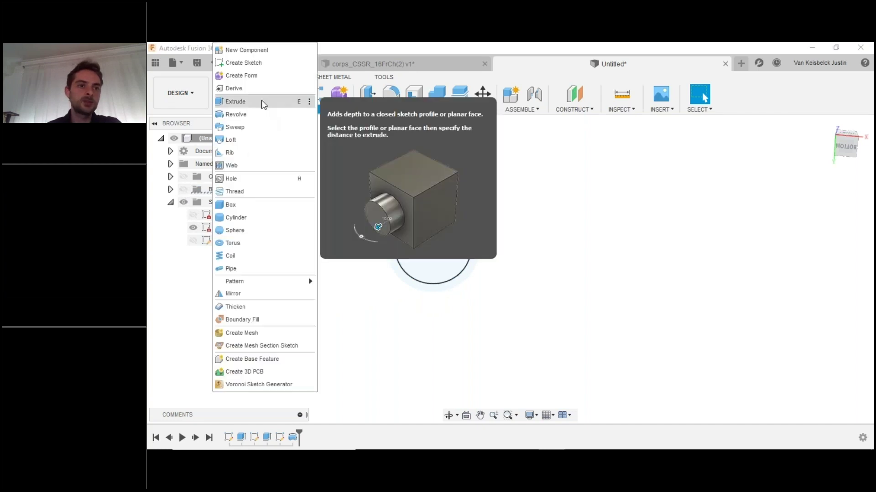
left_click(261, 100)
left_click(448, 252)
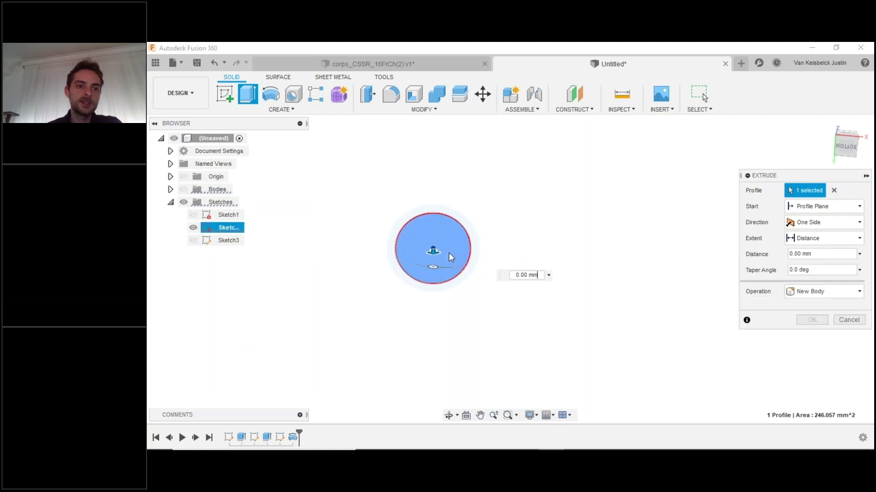
left_click(185, 189)
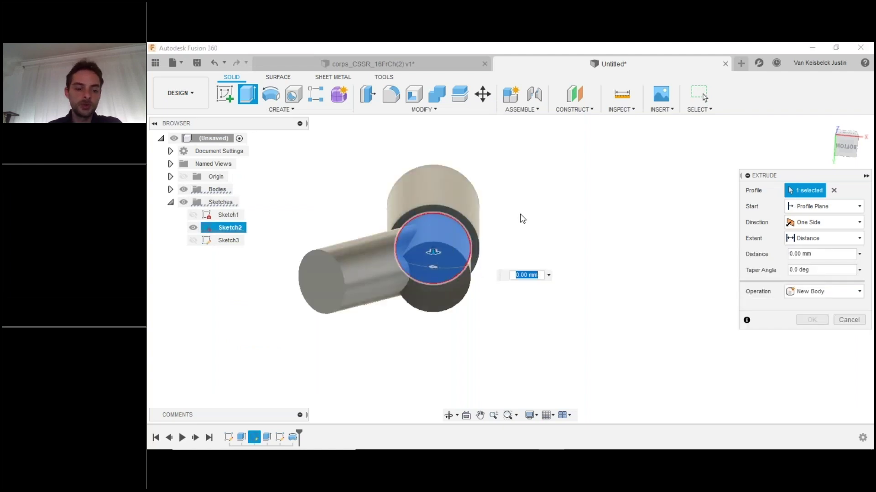
middle_click_drag(520, 217, 442, 233, "shift")
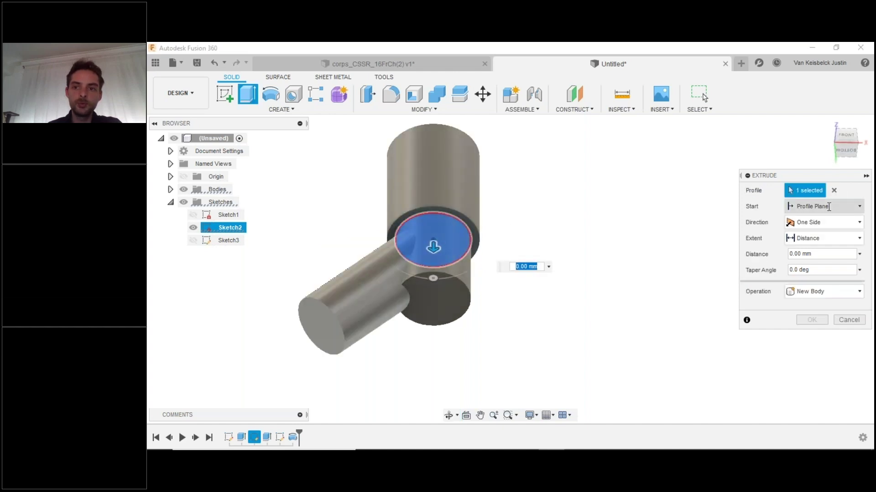
left_click(813, 205)
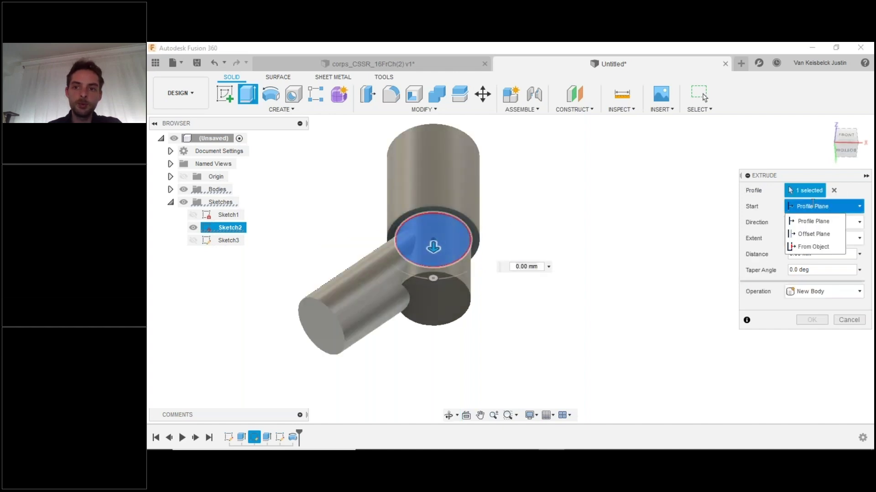
left_click(819, 248)
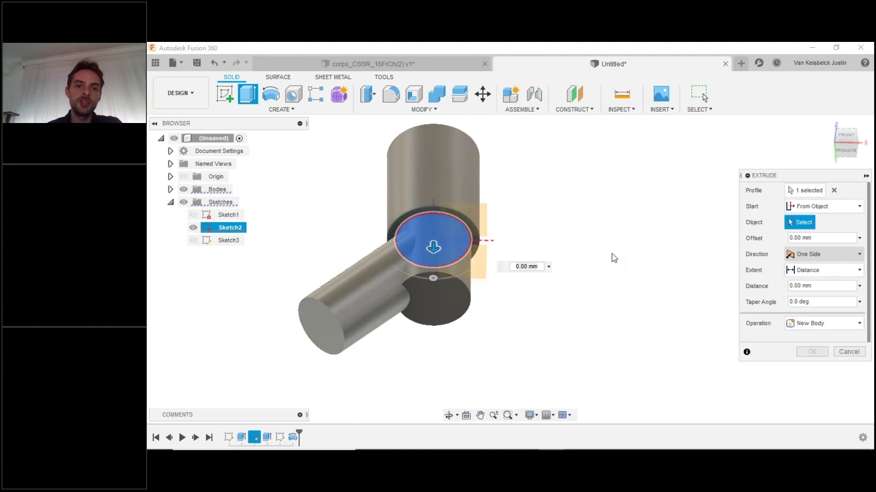
left_click(442, 295)
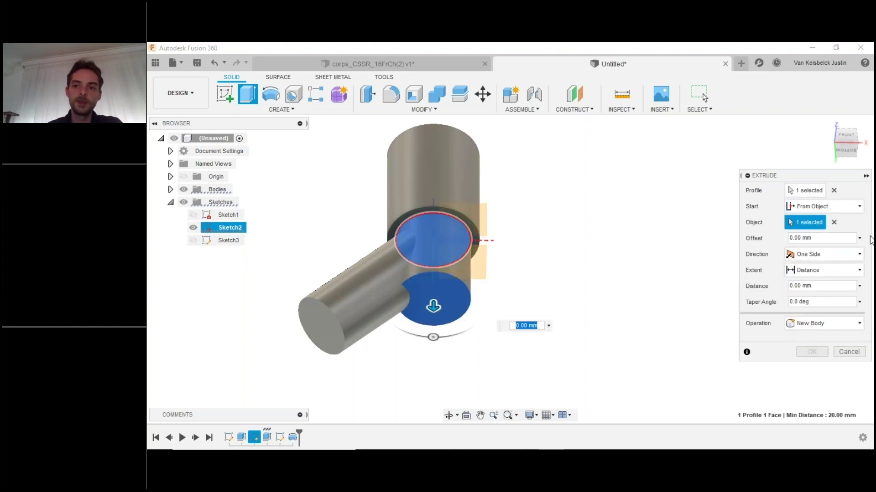
Extrude the circle 8 mm downward with the Join operation, and hide Sketch2.
left_click_drag(438, 303, 439, 367)
left_click(809, 324)
left_click(816, 345)
middle_click_drag(587, 142, 585, 189, "shift")
left_click_drag(435, 381, 436, 356)
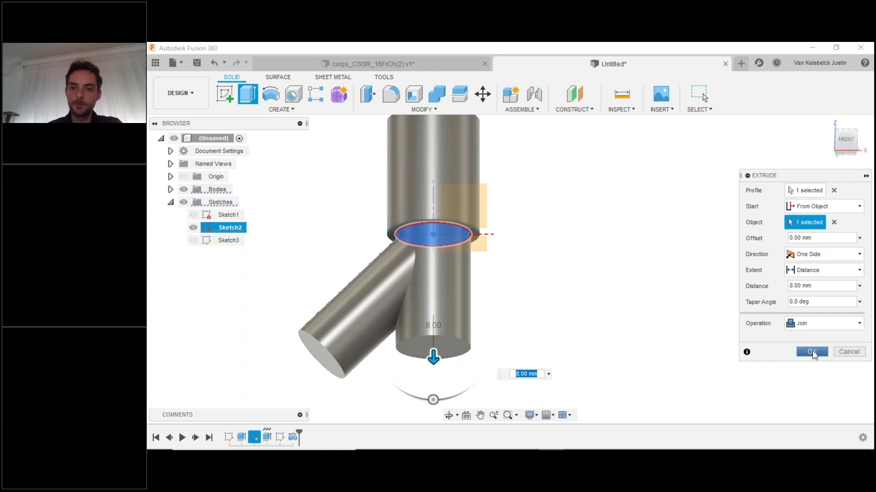
left_click(811, 352)
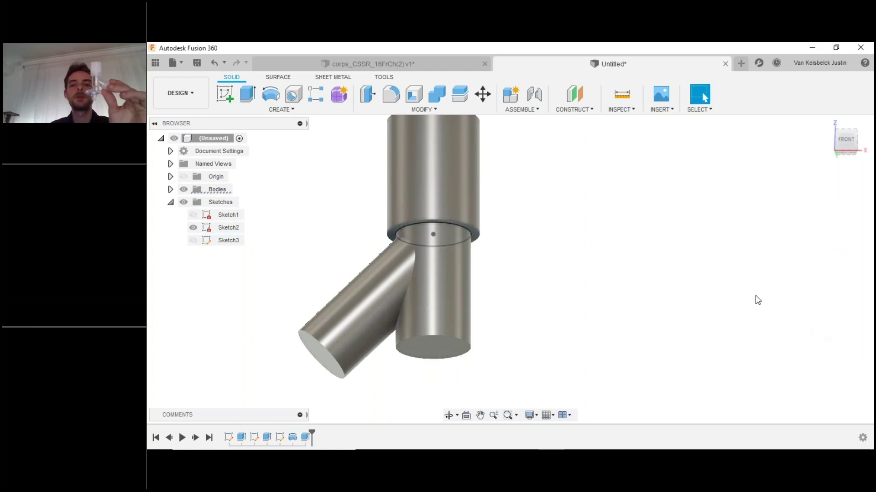
left_click(193, 227)
left_click(171, 202)
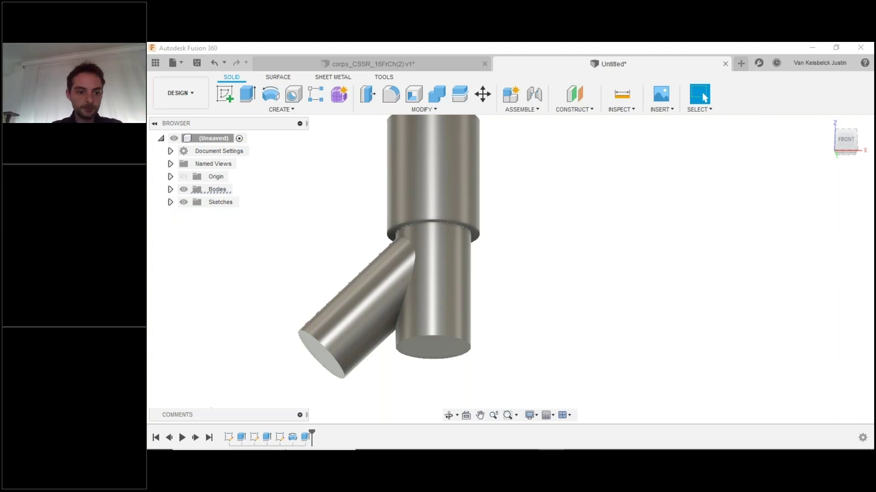
Open the side branch's sketch for editing and project the smaller cylinder's outer face into it.
double_click(280, 438)
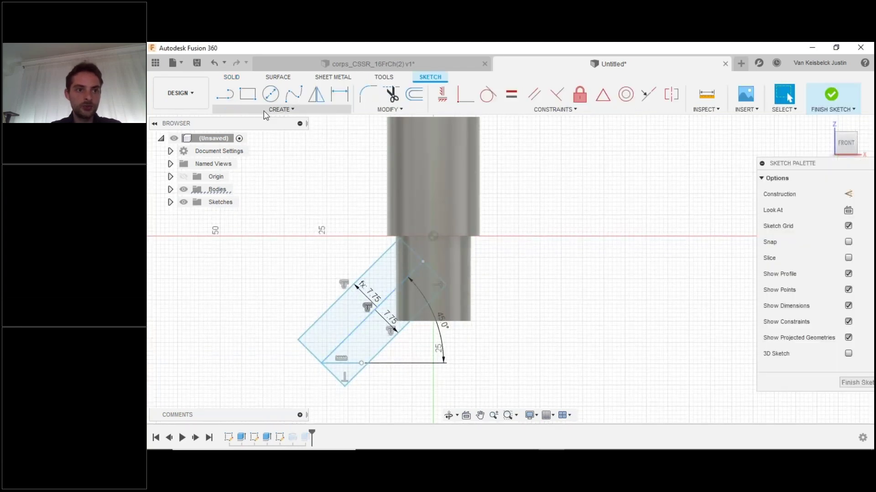
left_click(264, 112)
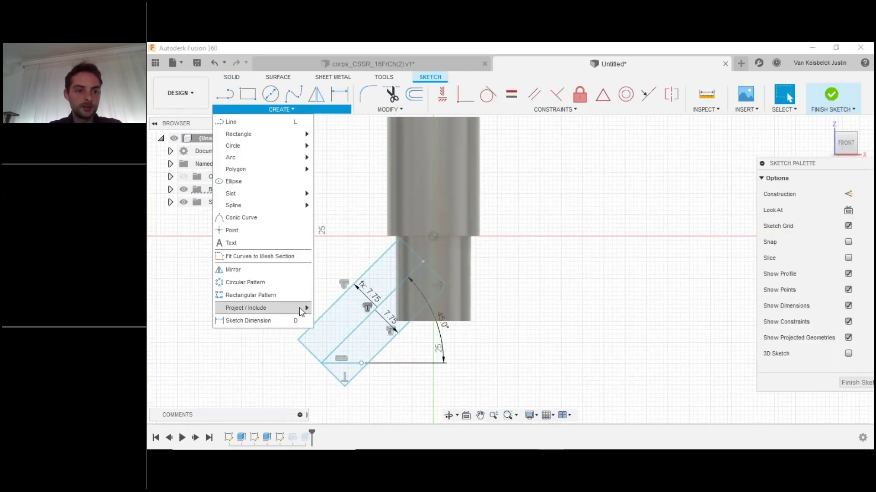
mouse_move(299, 307)
left_click(339, 311)
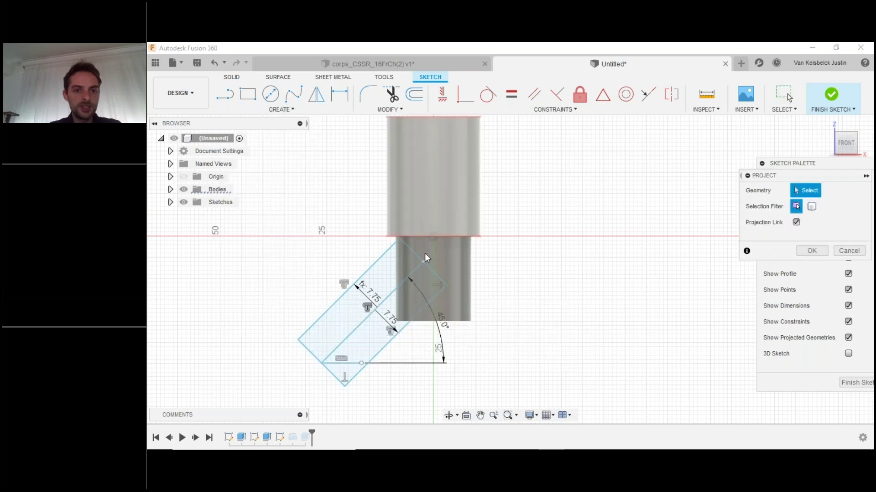
left_click(436, 258)
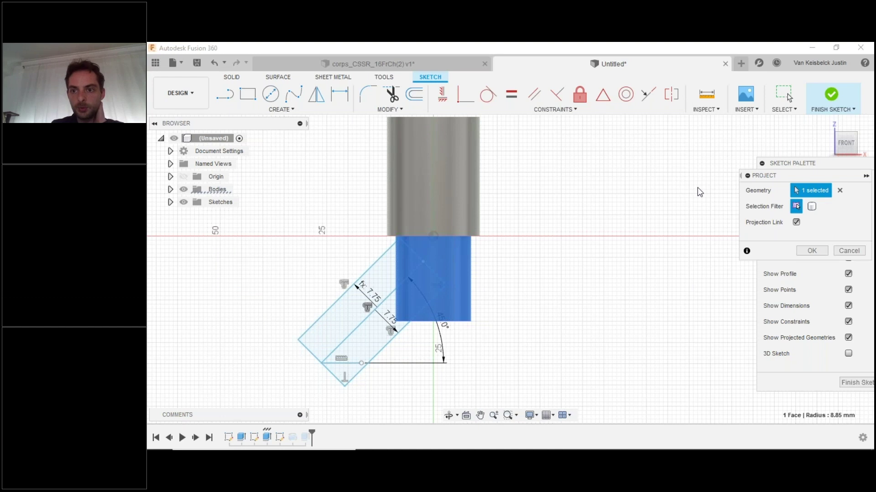
left_click(814, 251)
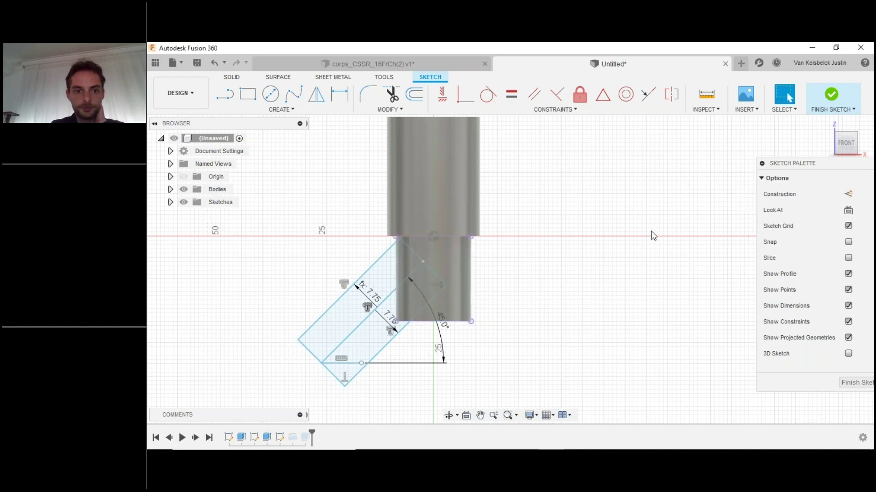
Hide the bodies and draw two vertical lines joining the ends of the projected edges to outline the smaller cylinder.
left_click(184, 191)
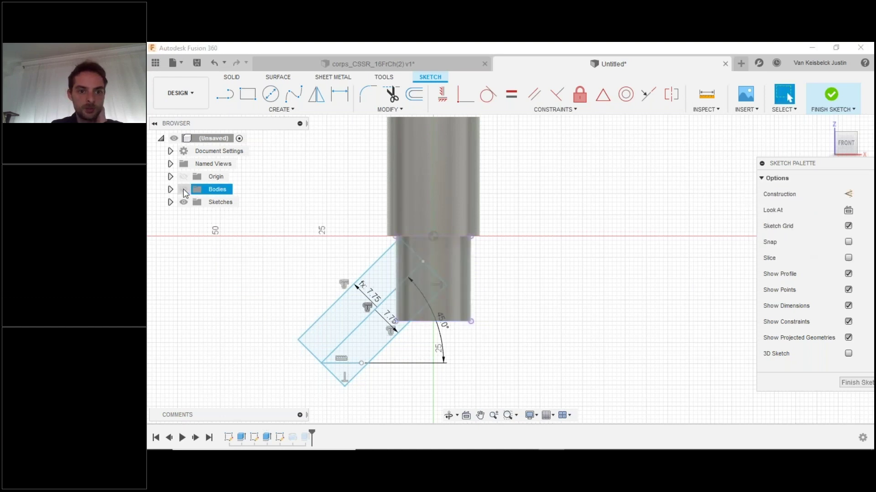
left_click(185, 190)
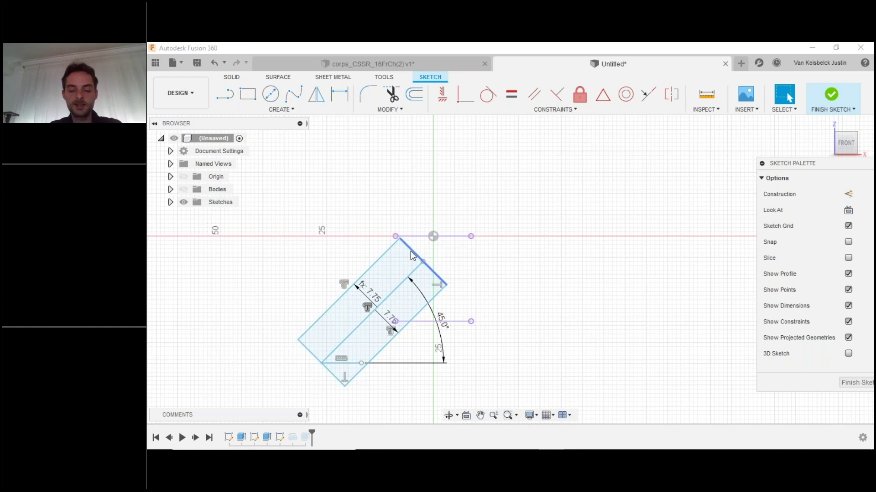
key("l")
left_click(396, 236)
left_click(395, 321)
left_click(471, 236)
left_click(470, 322)
Place a sketch point where the branch's centre line crosses the cylinder outline's left vertical line.
left_click(275, 109)
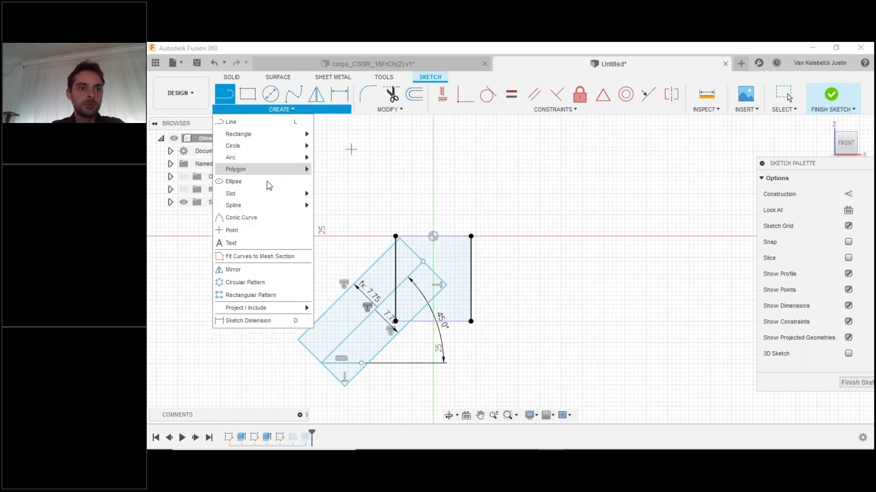
left_click(261, 230)
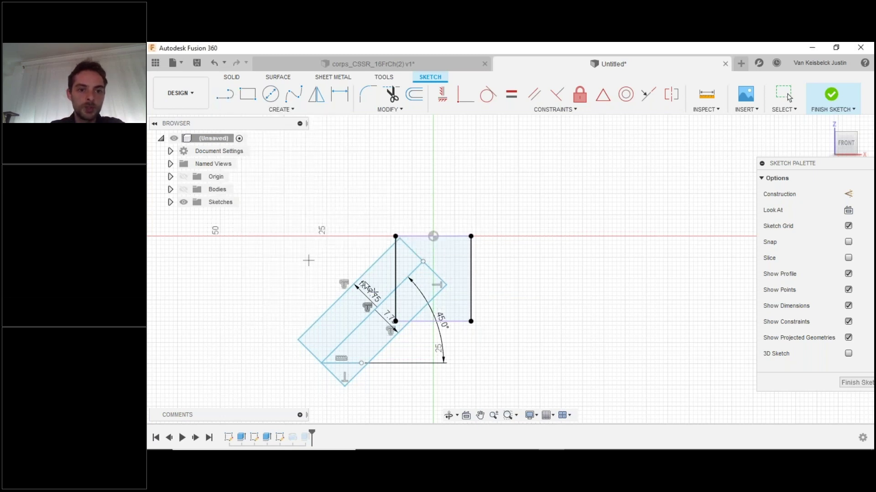
left_click(395, 289)
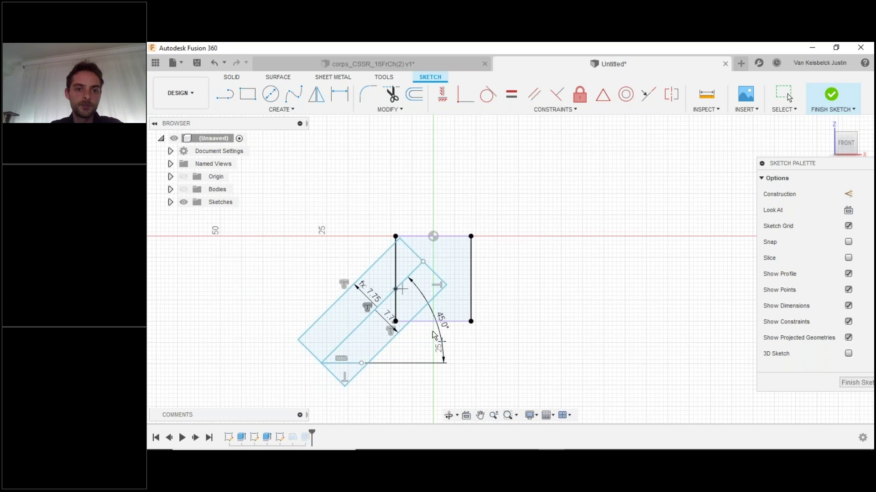
key("Escape")
Dimension the distance from the new point to the centre line's lower end as 36 mm.
key("d")
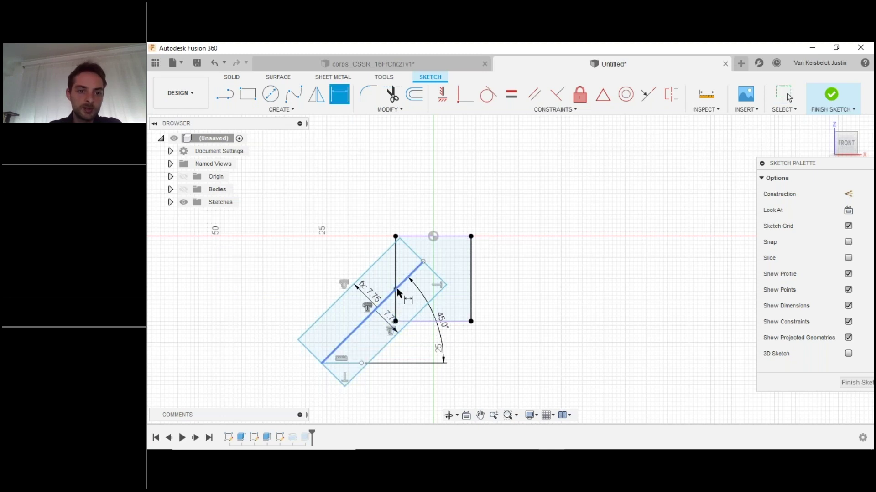
left_click(321, 363)
left_click(281, 265)
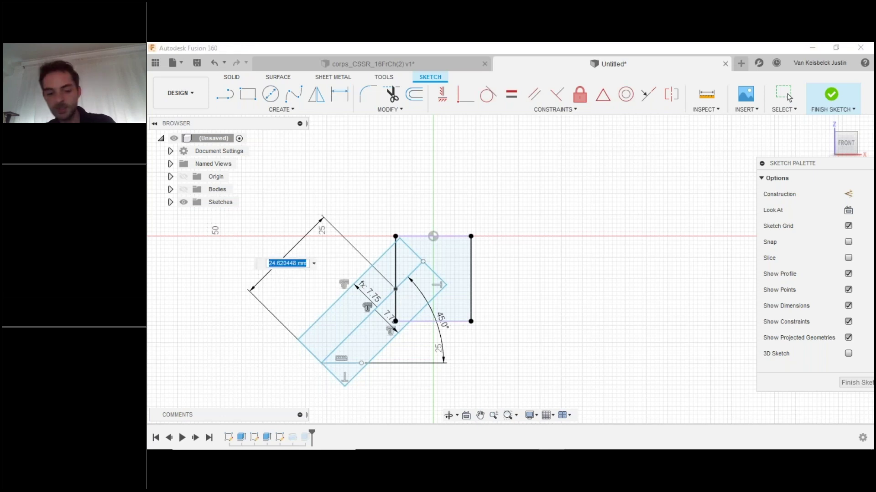
type("36")
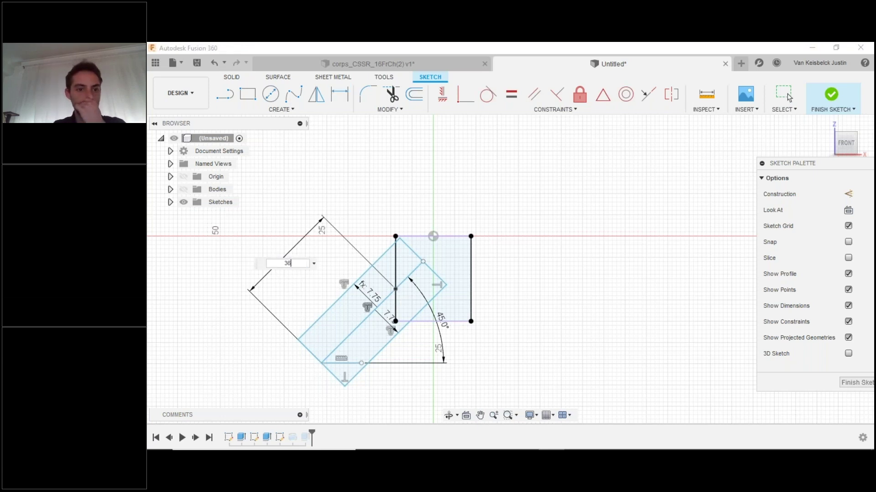
key("Return")
Move the centre line's upper end back inside the smaller cylinder's outline, finish the sketch, and show the bodies.
left_click(388, 296)
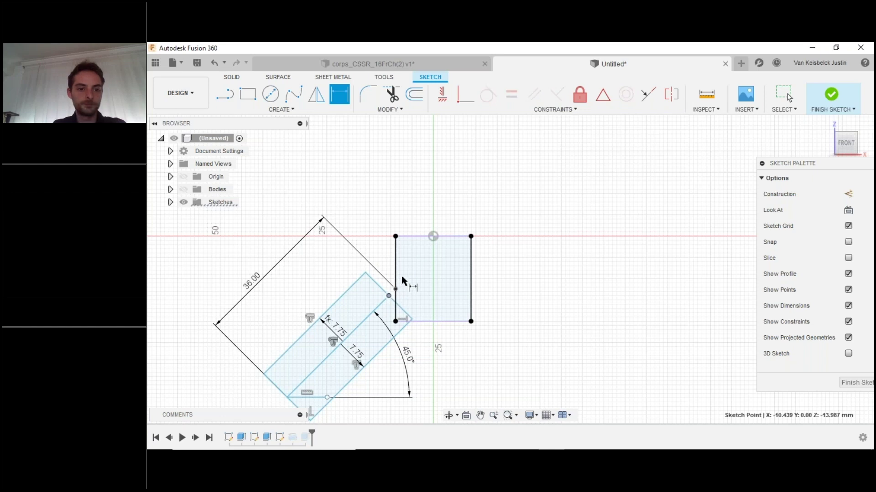
key("Escape")
left_click_drag(388, 296, 427, 262)
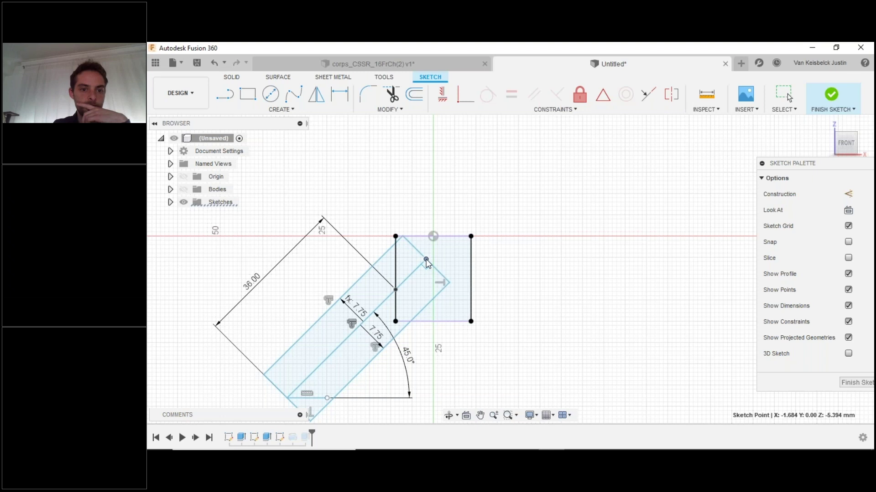
left_click(854, 383)
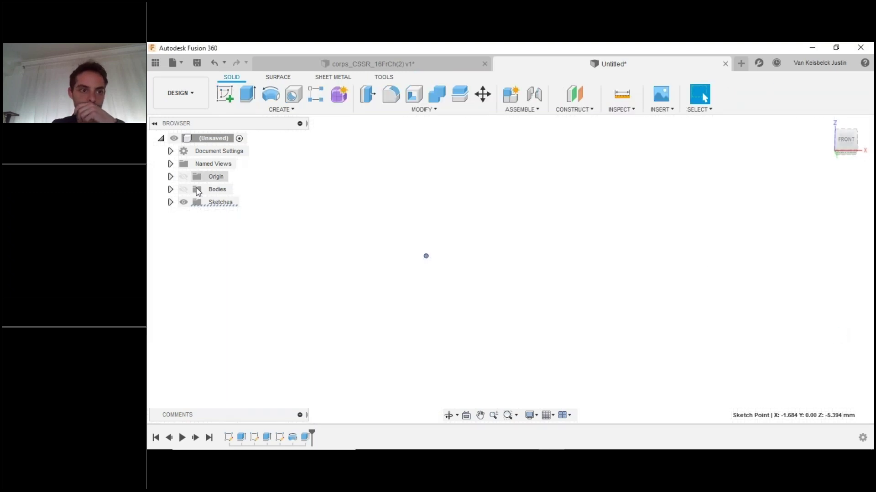
left_click(184, 189)
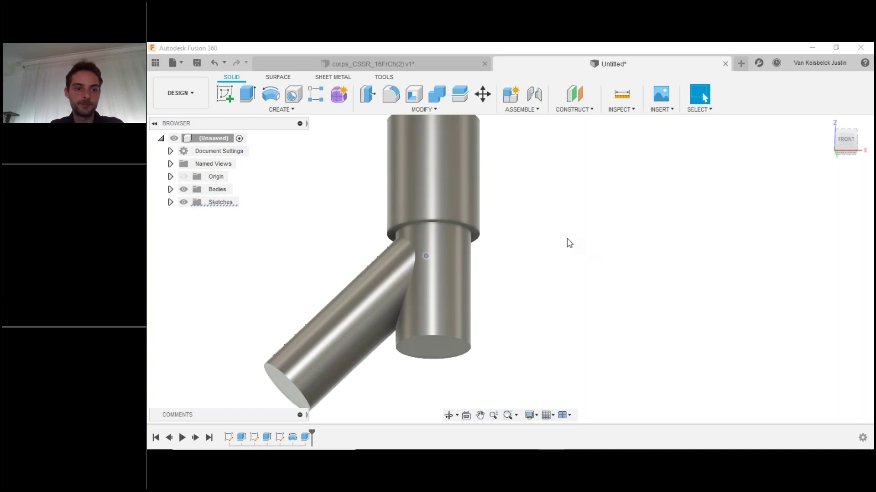
mouse_move(564, 242)
middle_mouse_down("shift")
mouse_move(556, 233)
mouse_move(564, 244)
mouse_move(578, 182)
middle_mouse_up("shift")
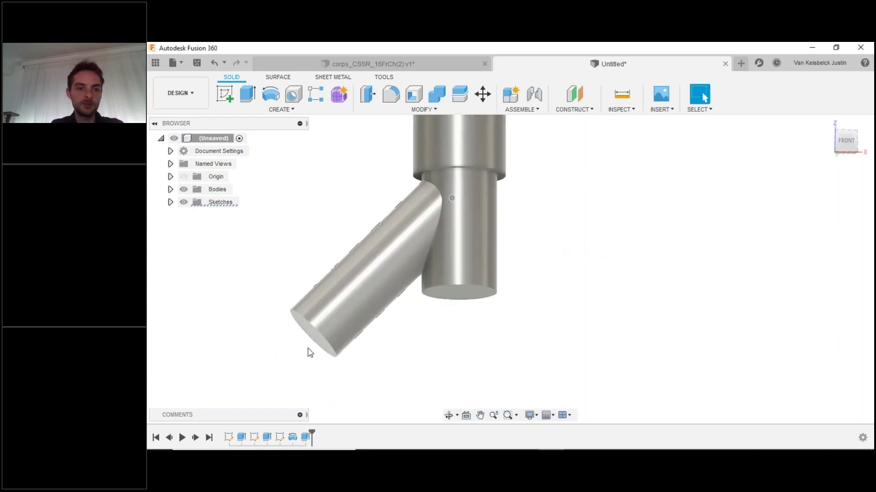
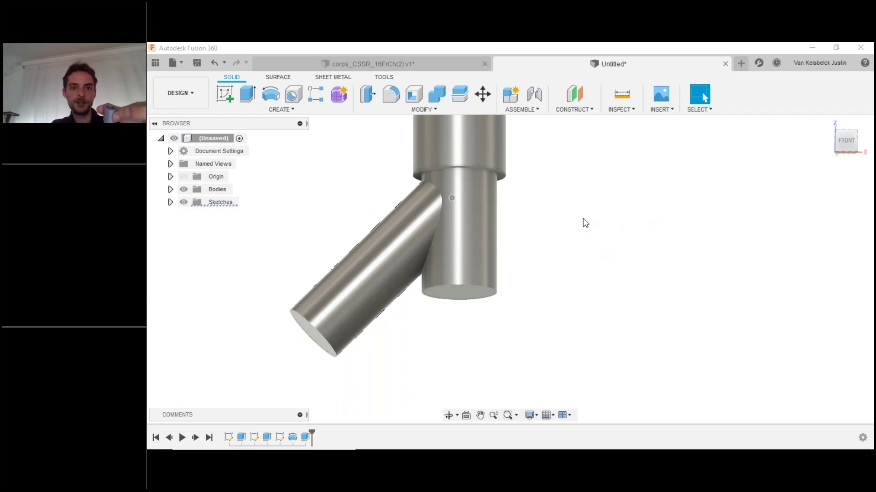
middle_click_drag(585, 223, 582, 290)
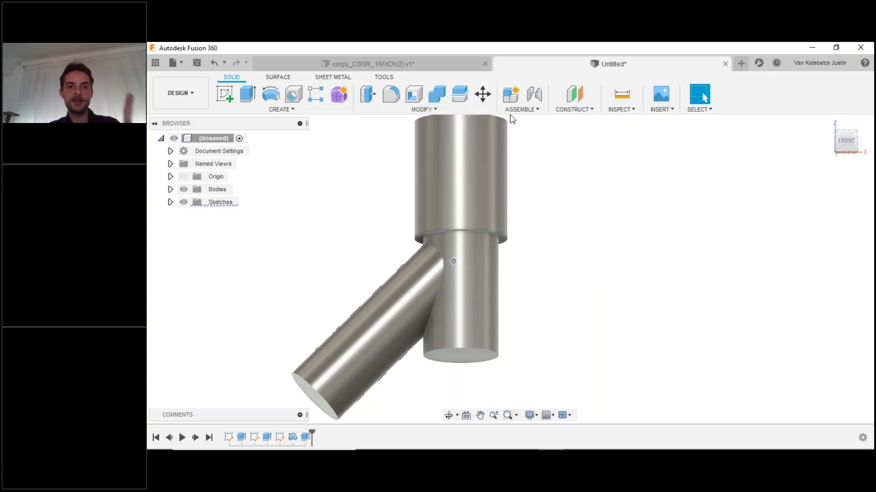
middle_click_drag(578, 294, 566, 230, "shift")
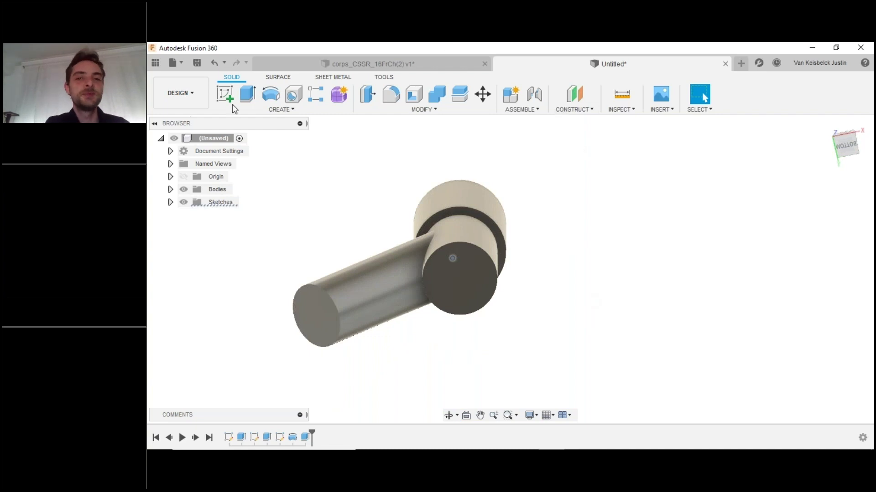
left_click(223, 94)
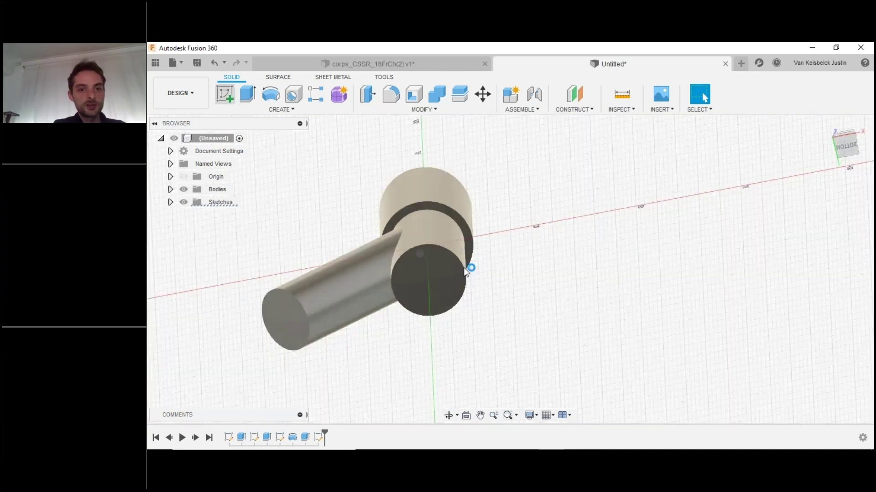
left_click(468, 269)
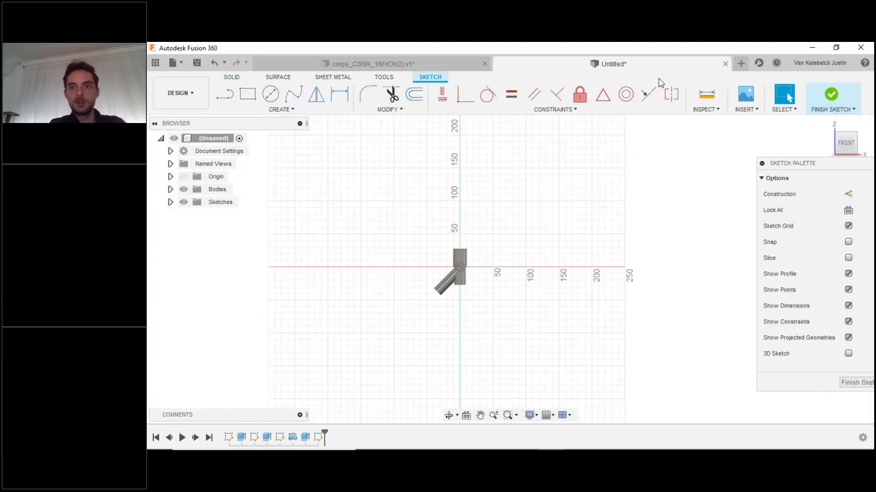
left_click(831, 94)
mouse_move(487, 297)
middle_mouse_down()
mouse_move(491, 265)
mouse_move(454, 254)
mouse_move(488, 321)
middle_mouse_up()
scroll(466, 261, "up", 5)
scroll(488, 321, "up", 1)
left_click(318, 438)
key("Delete")
Sketch a 13.3 mm diameter circle centred on the free end face of the smaller cylinder.
left_click(224, 94)
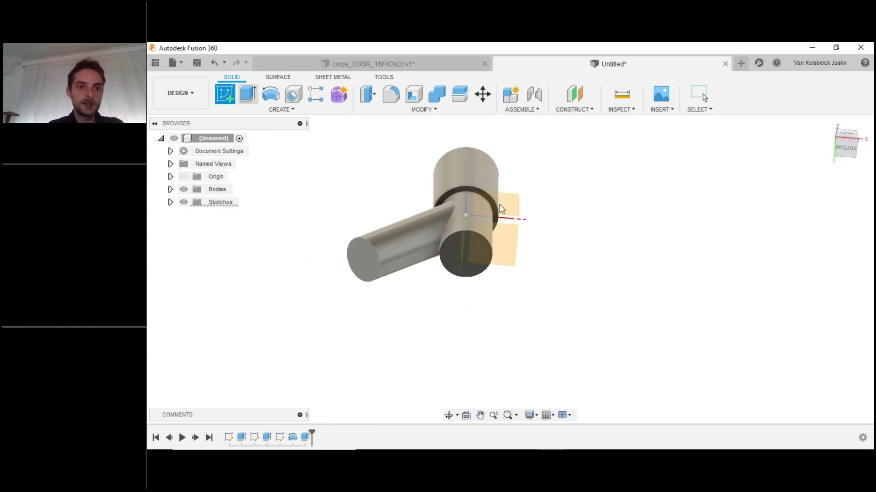
left_click(454, 246)
key("c")
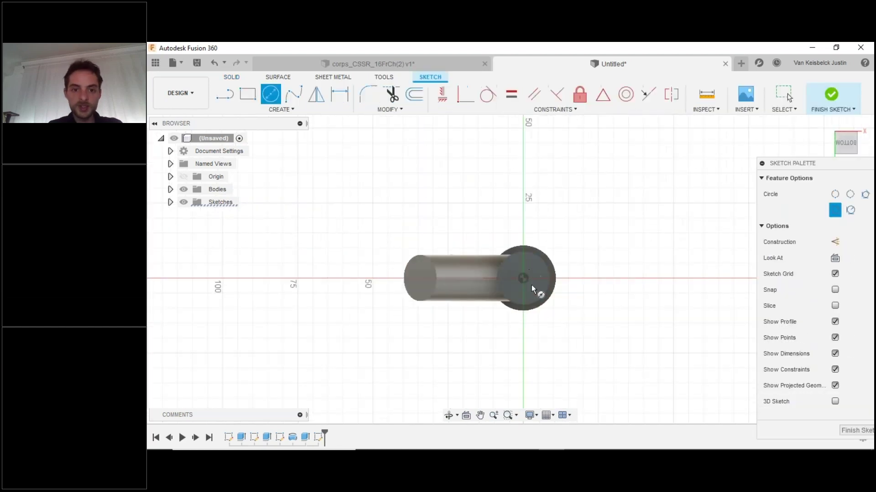
left_click(524, 290)
type("13,2")
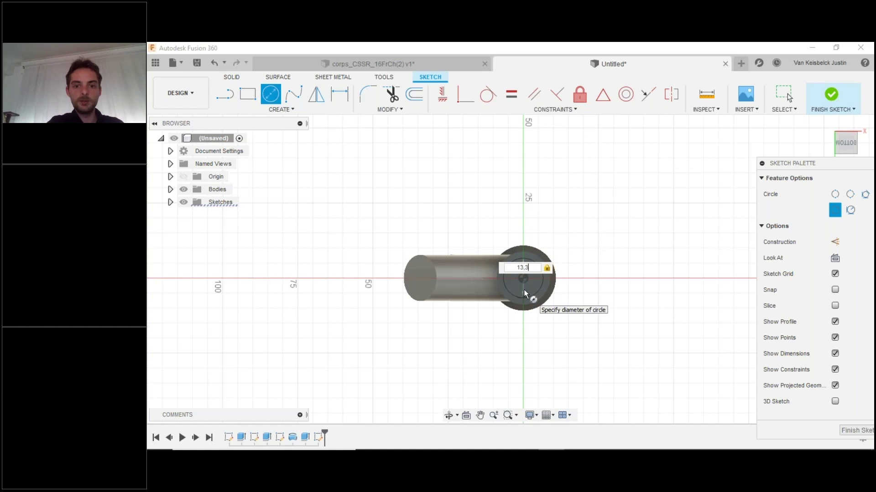
key("Return")
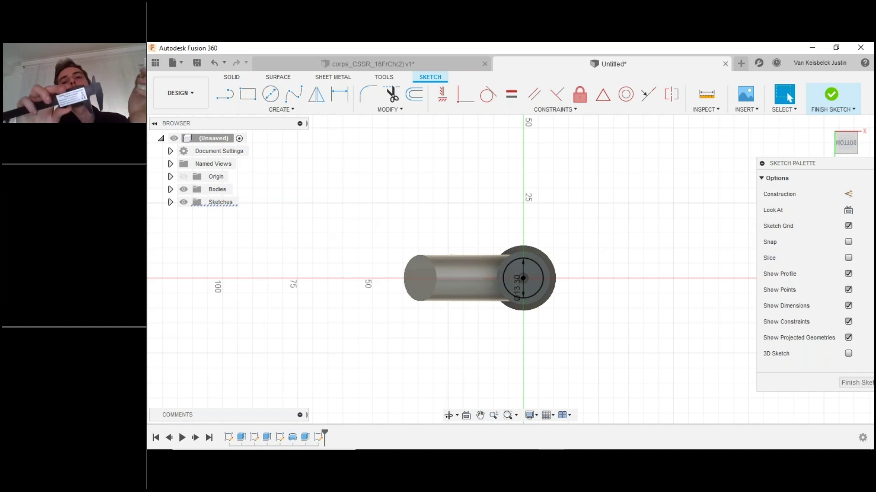
Extrude the 13.3 mm circle outward by 15 mm to add a narrower end section.
key("e")
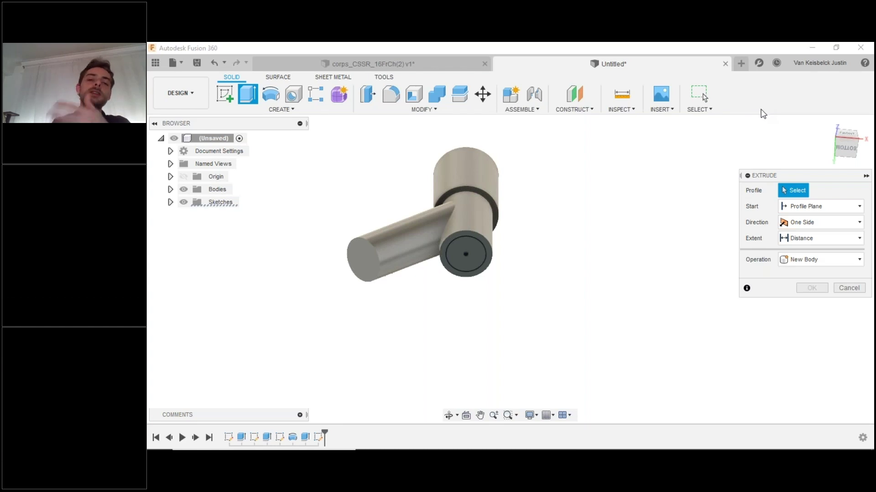
left_click(478, 247)
type("15")
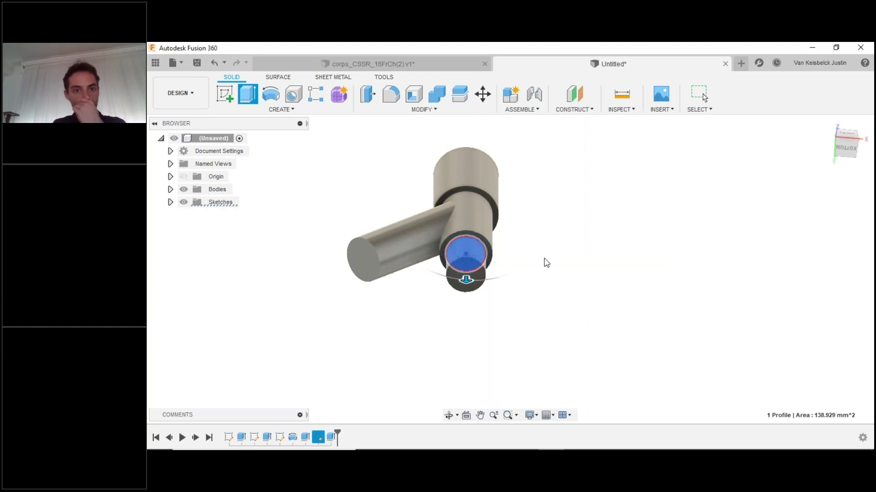
key("Return")
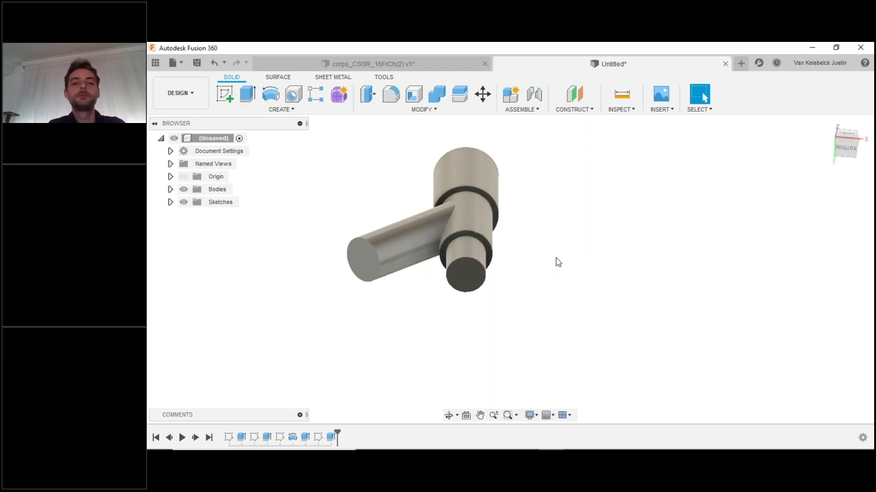
Try shelling the whole body with a 1 mm inside thickness and no faces removed.
middle_click_drag(565, 280, 586, 203, "shift")
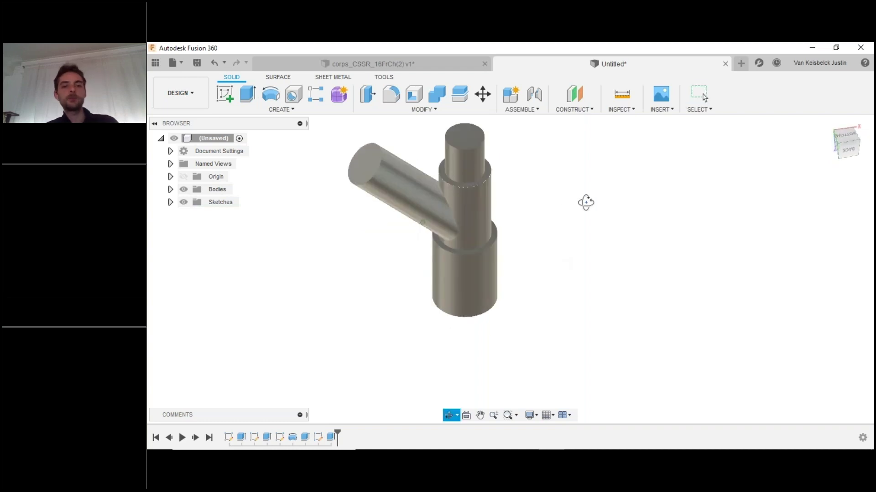
left_click(702, 95)
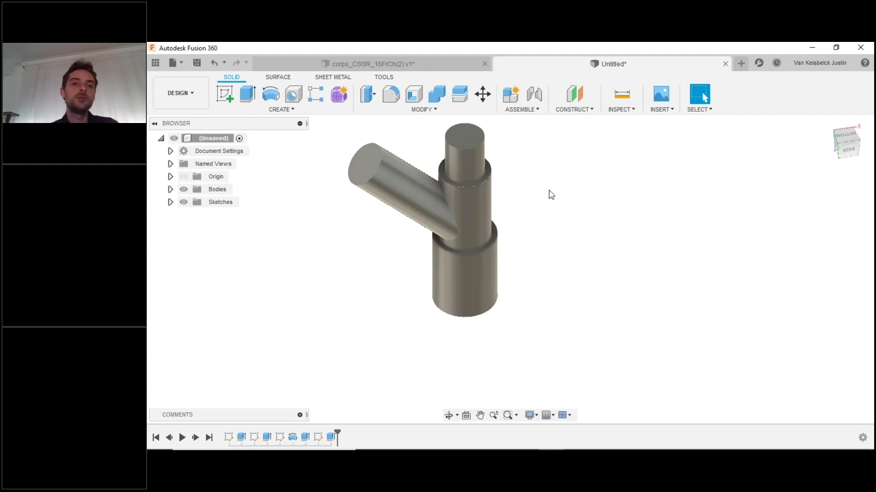
left_click(422, 99)
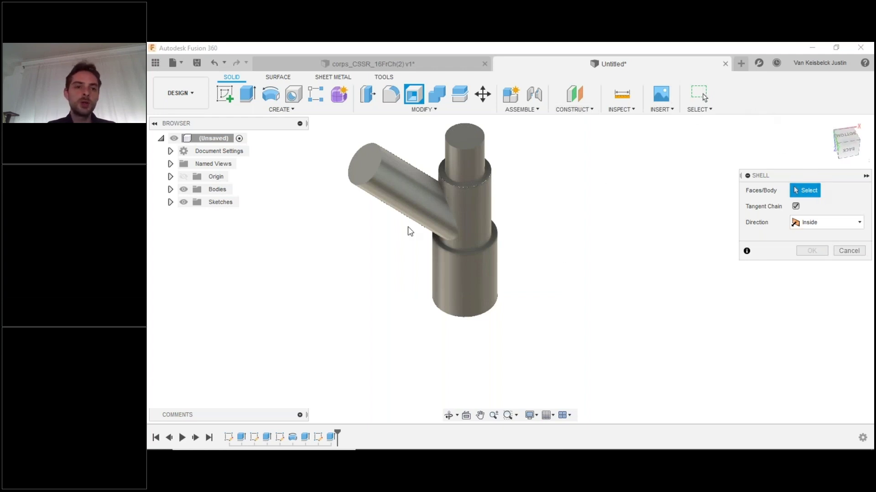
left_click(171, 189)
left_click(223, 202)
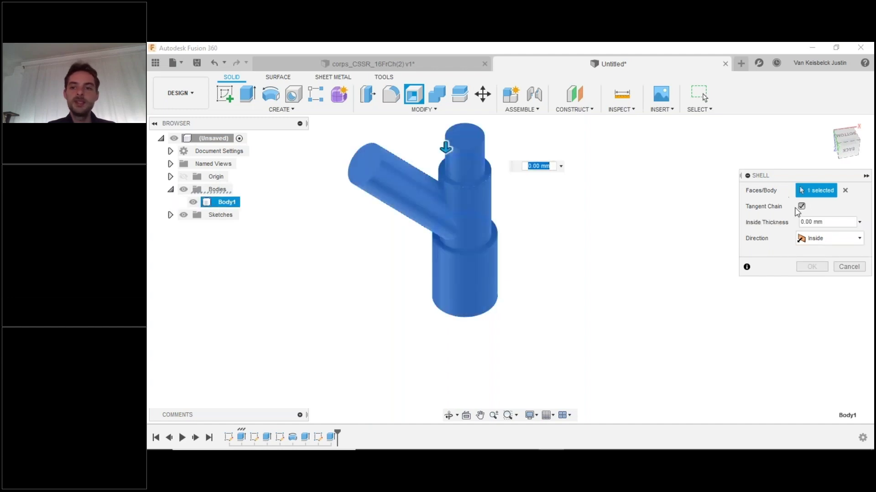
type("1")
key("Return")
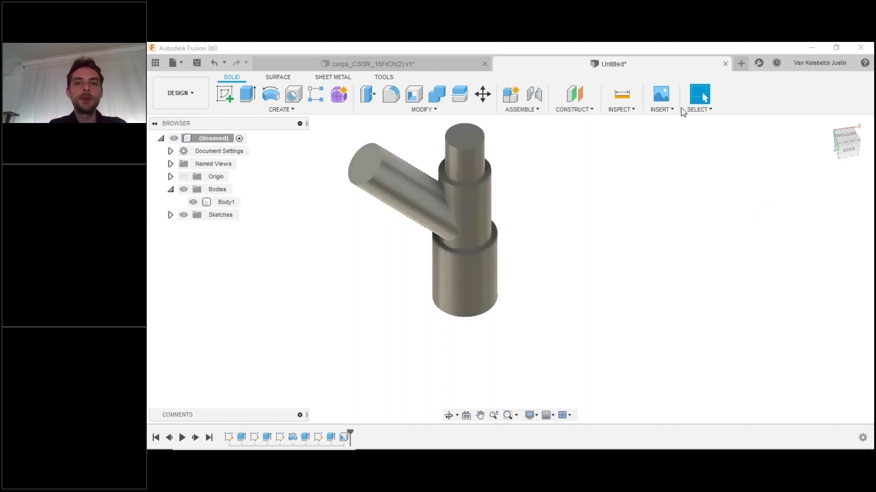
Examine the hollow interior with a section analysis on the YZ plane, cancel the analysis, and delete the shell.
left_click(621, 110)
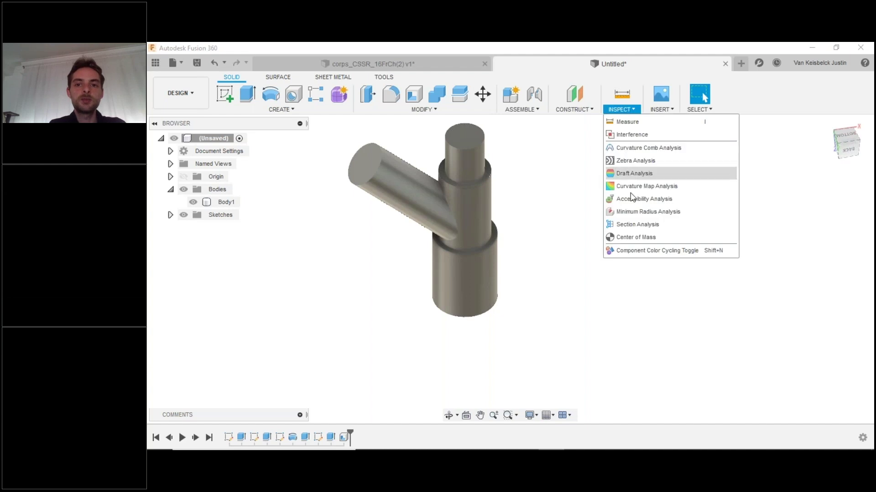
left_click(637, 225)
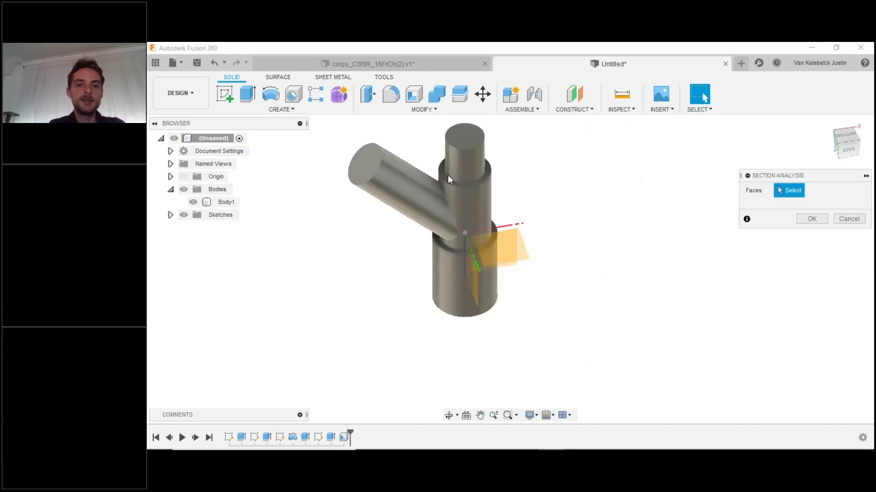
left_click(476, 278)
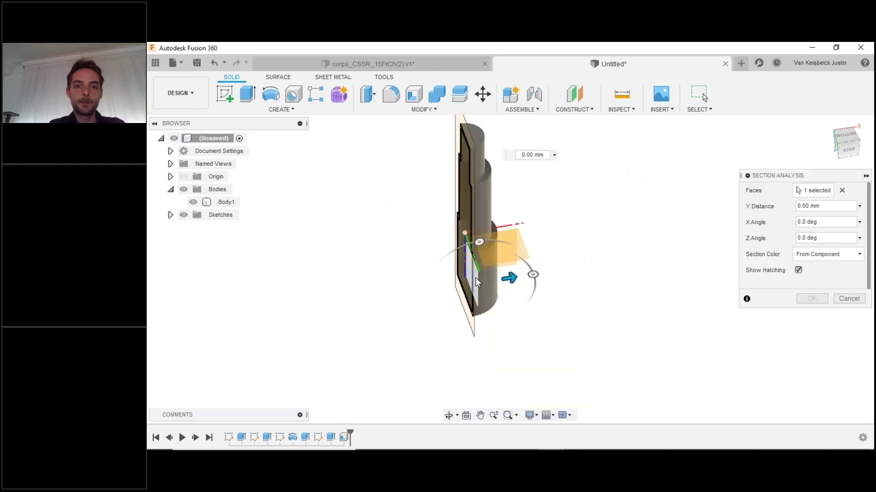
mouse_move(553, 211)
middle_mouse_down("shift")
mouse_move(592, 192)
mouse_move(562, 192)
middle_mouse_up("shift")
scroll(561, 191, "up", 5)
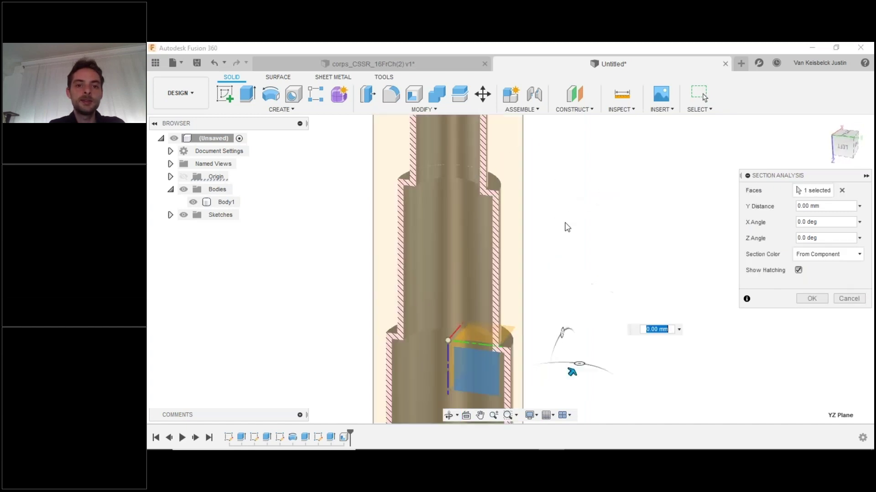
scroll(563, 226, "down", 2)
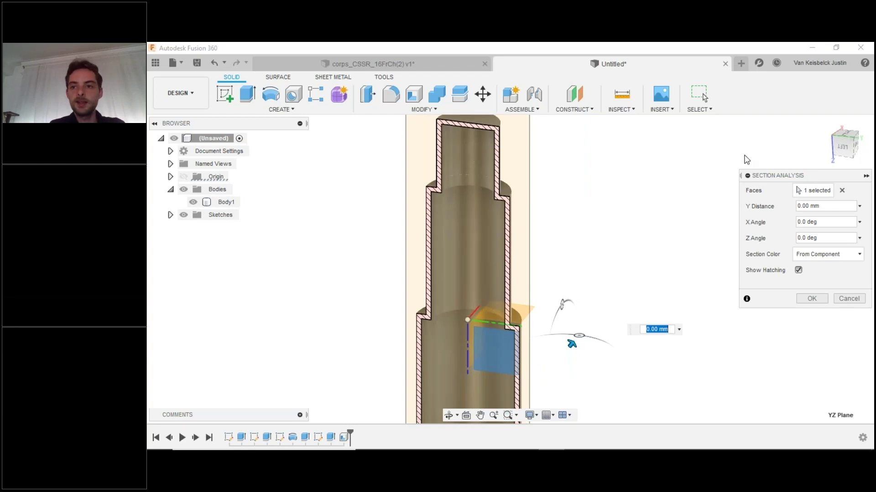
left_click(849, 299)
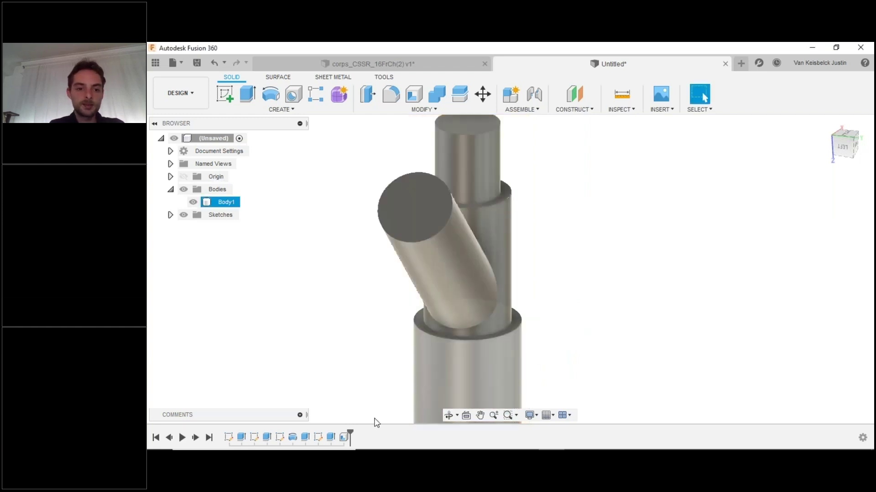
left_click(346, 436)
key("Delete")
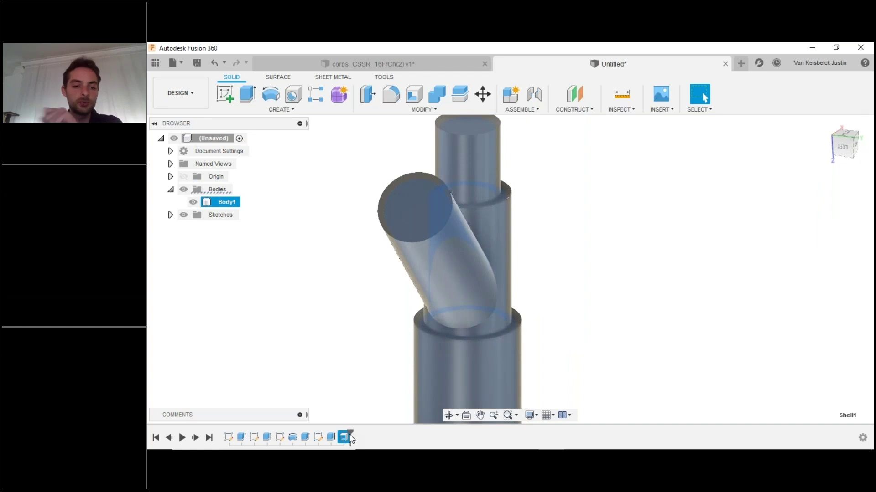
Shell the body with a 1.6 mm inside thickness, removing the end faces of the branch, the large cylinder and the narrow section.
left_click(414, 95)
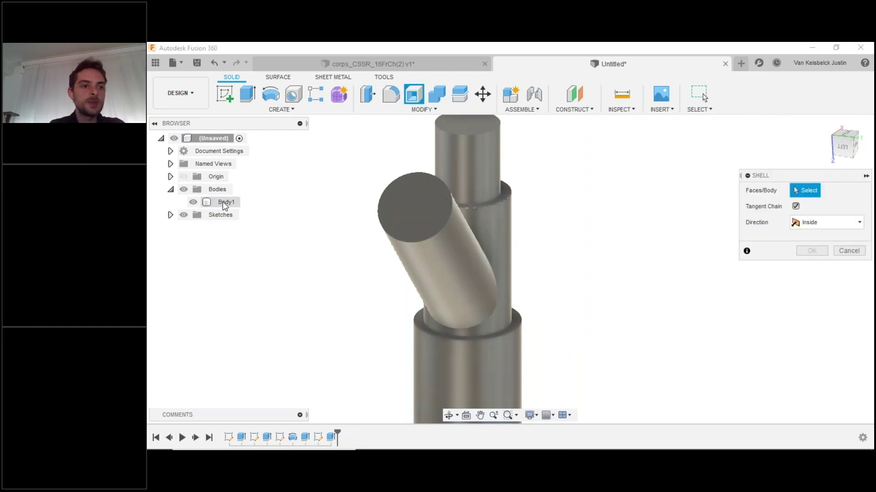
left_click_drag(821, 172, 318, 245)
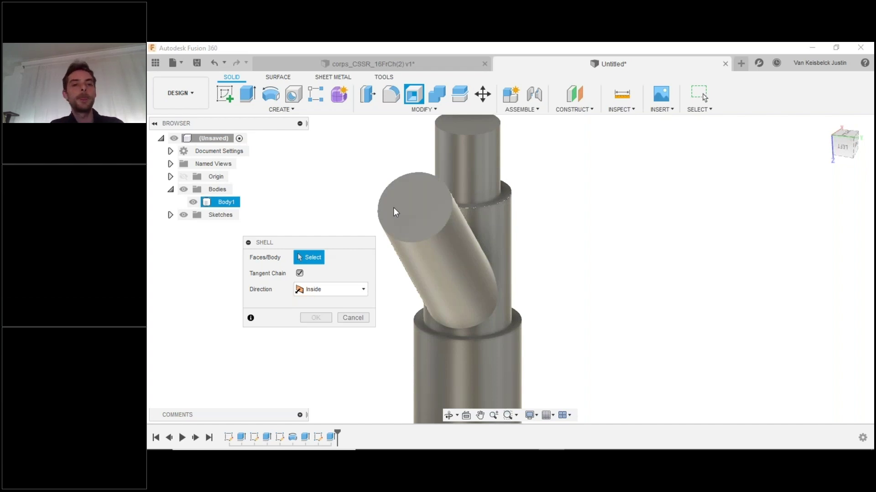
left_click(405, 220)
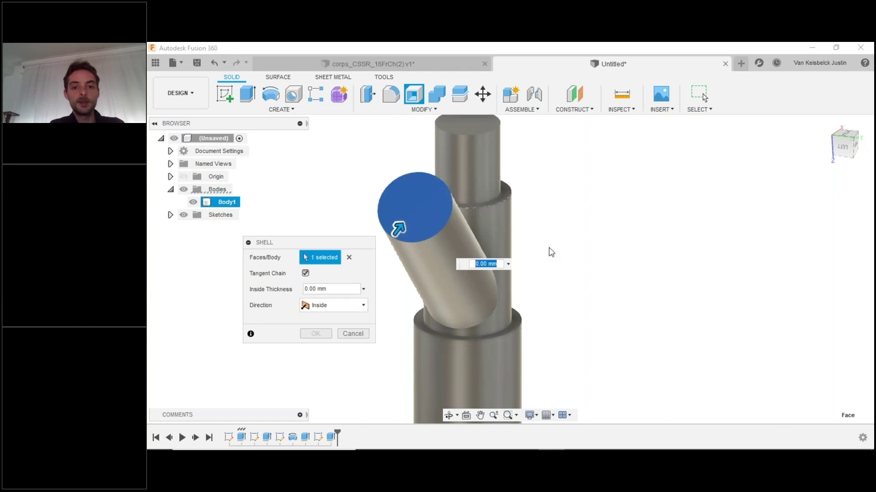
middle_click_drag(549, 251, 468, 326, "shift")
left_click(468, 325)
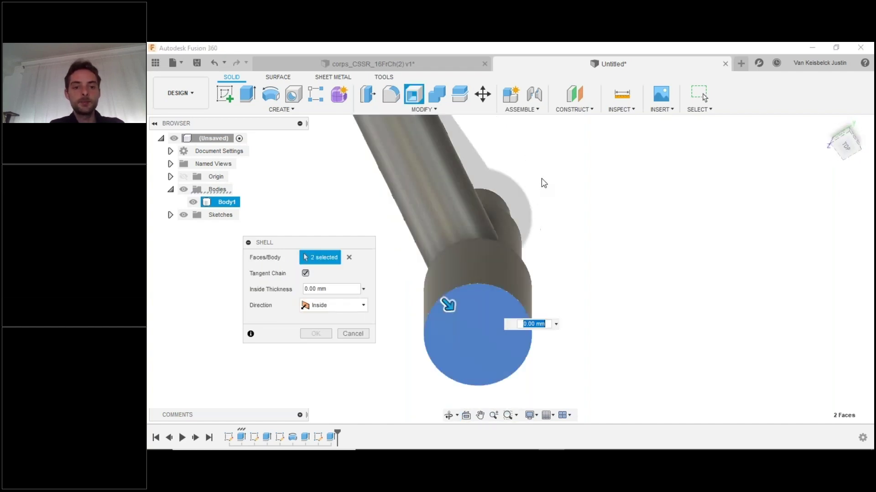
middle_click_drag(547, 162, 476, 140, "shift")
left_click(476, 141)
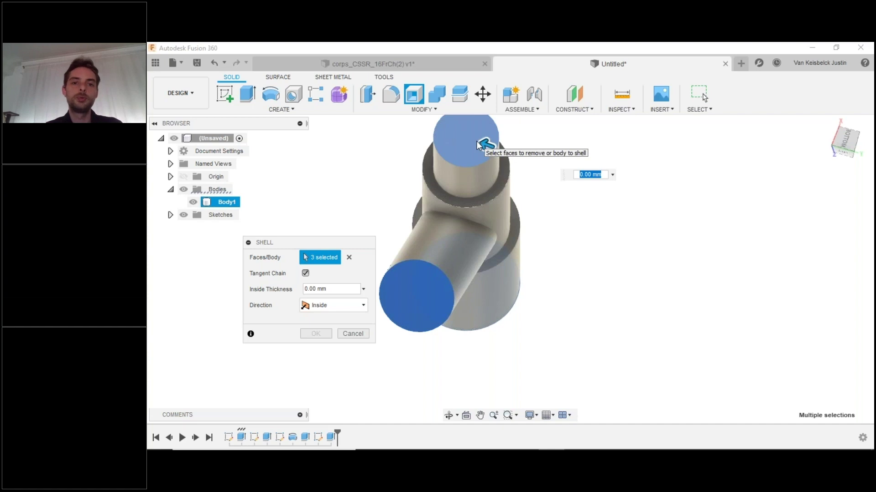
left_click(319, 288)
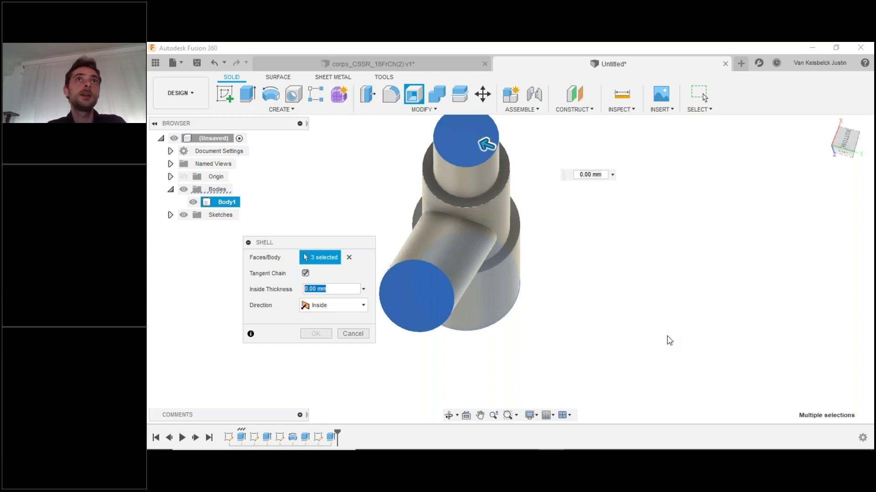
type("1,6")
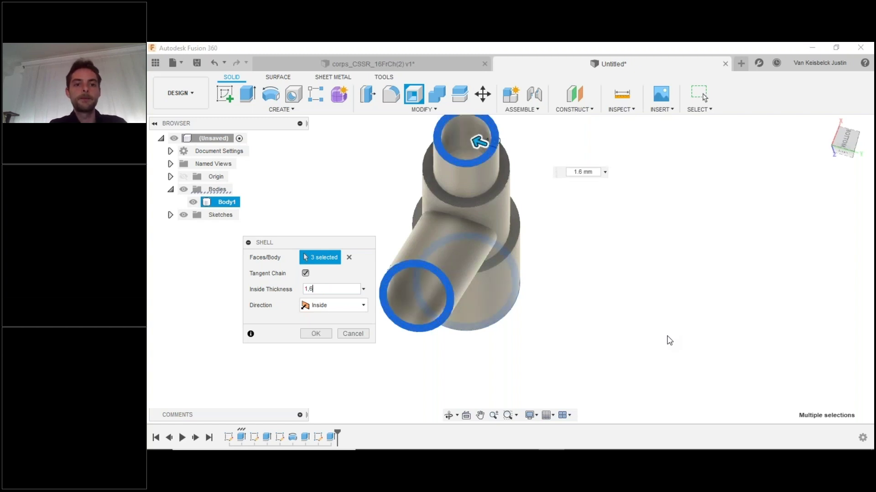
key("Return")
Send the shelled body to the custom 3D print utility Simplify3D with medium mesh refinement.
middle_click_drag(582, 351, 457, 290, "shift")
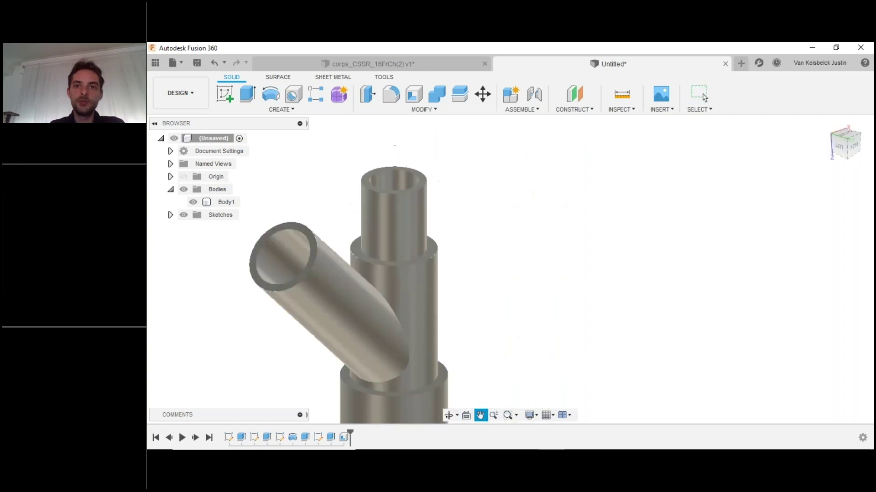
left_click(392, 83)
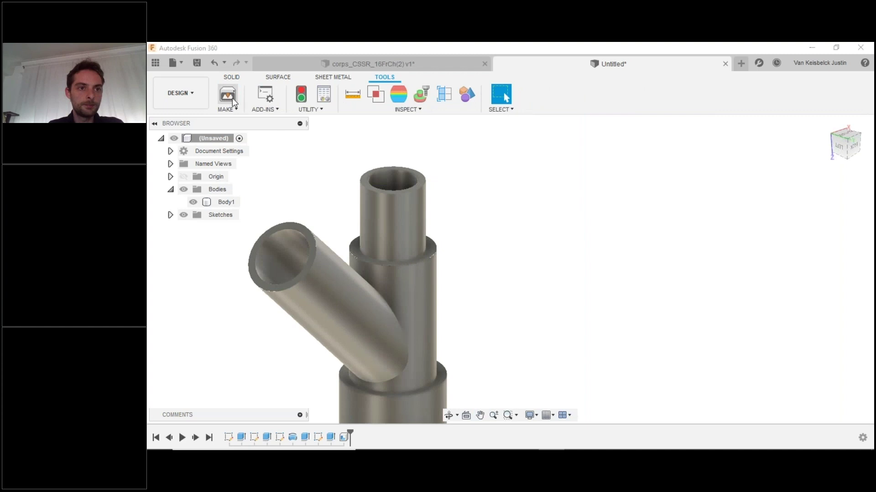
left_click(231, 96)
left_click(400, 260)
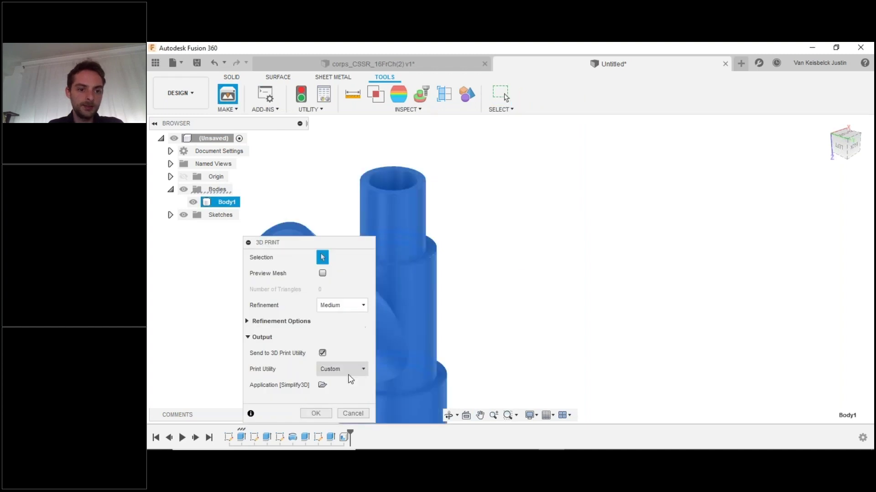
left_click(327, 414)
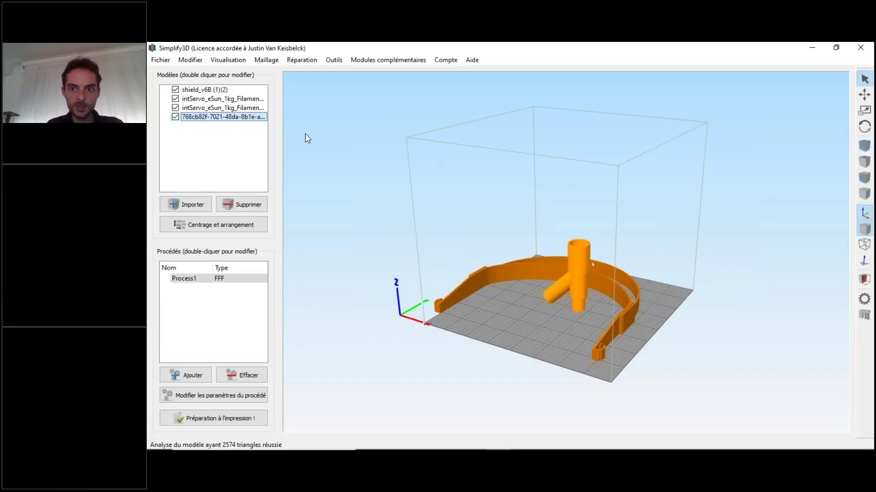
Delete the shield_v6B model and both intServo_eSun_1kg models, keeping only the imported connector.
left_click(224, 91)
key("Delete")
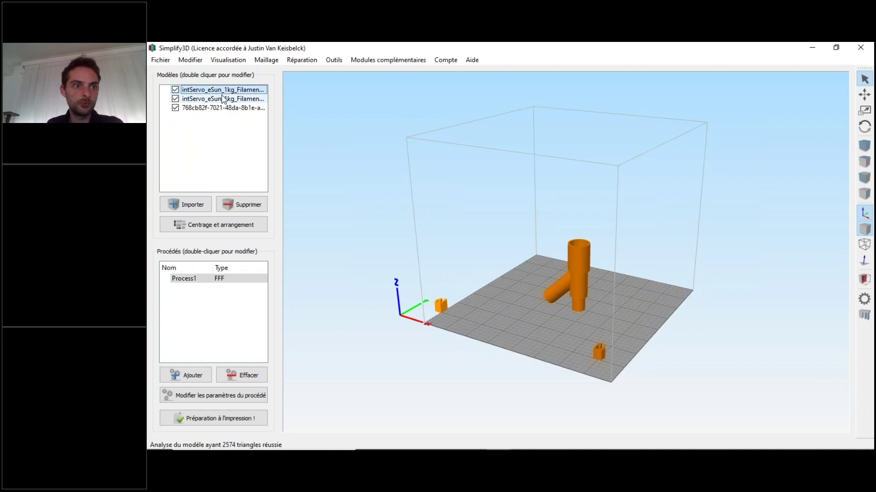
key("Delete")
key("Delete")
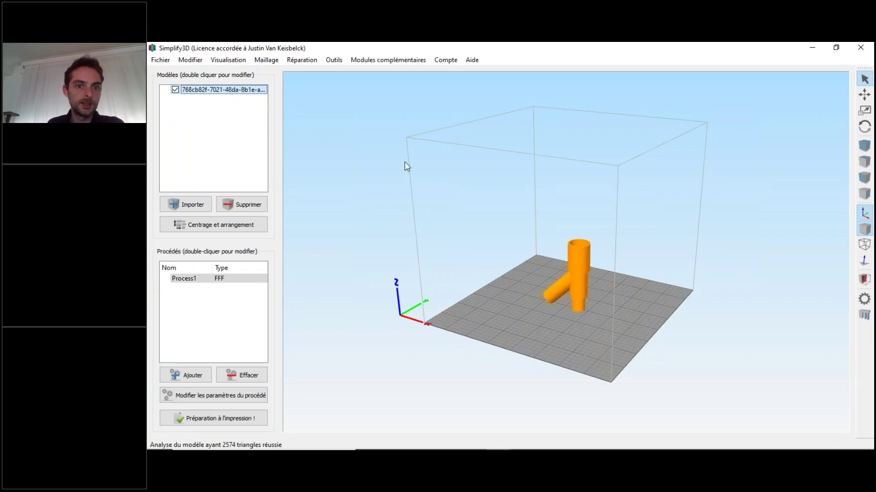
Place the connector on the bed on the end face of its large cylinder and centre it.
left_click_drag(547, 269, 401, 262)
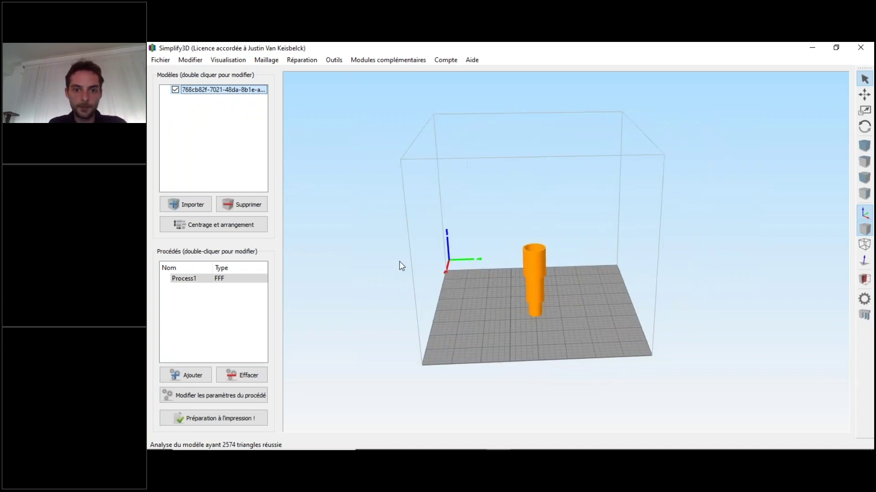
scroll(405, 266, "up", 4)
right_click_drag(588, 250, 494, 294)
scroll(494, 293, "up", 3)
left_click_drag(447, 289, 504, 356)
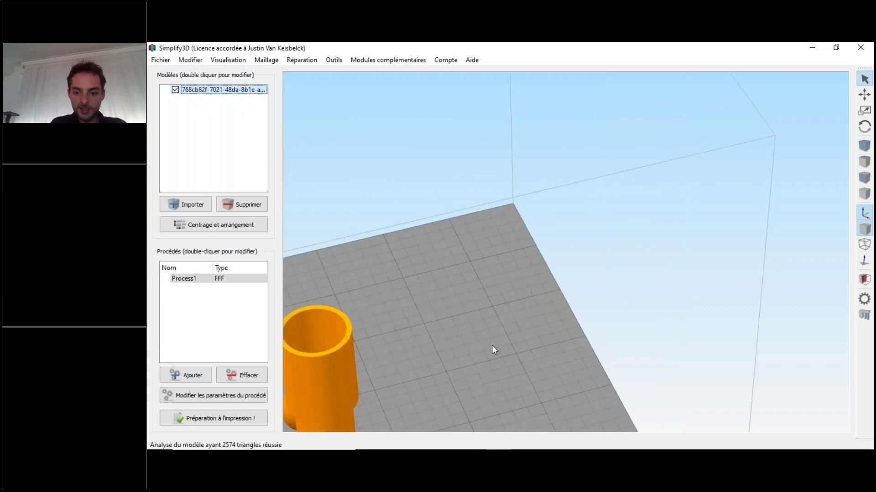
key("ctrl+l")
left_click(350, 332)
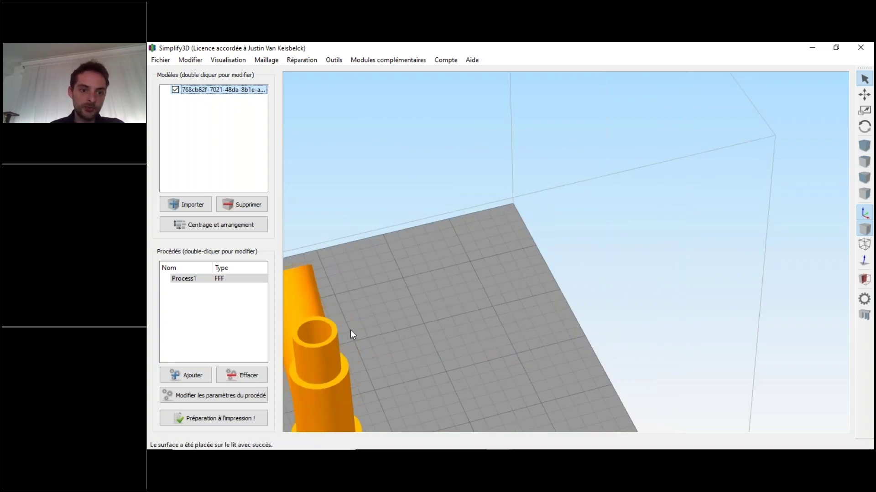
left_click(265, 224)
Enable support generation in the Process1 settings and prepare the model for printing.
left_click(207, 396)
left_click(809, 146)
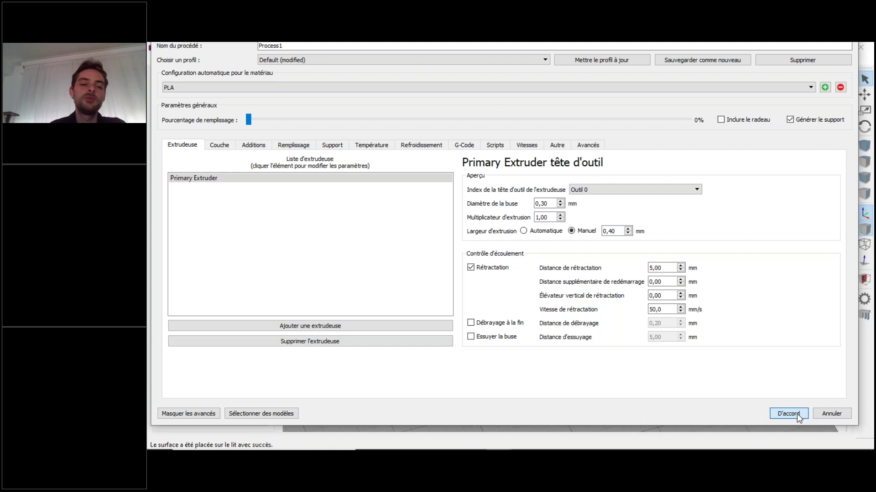
left_click(798, 414)
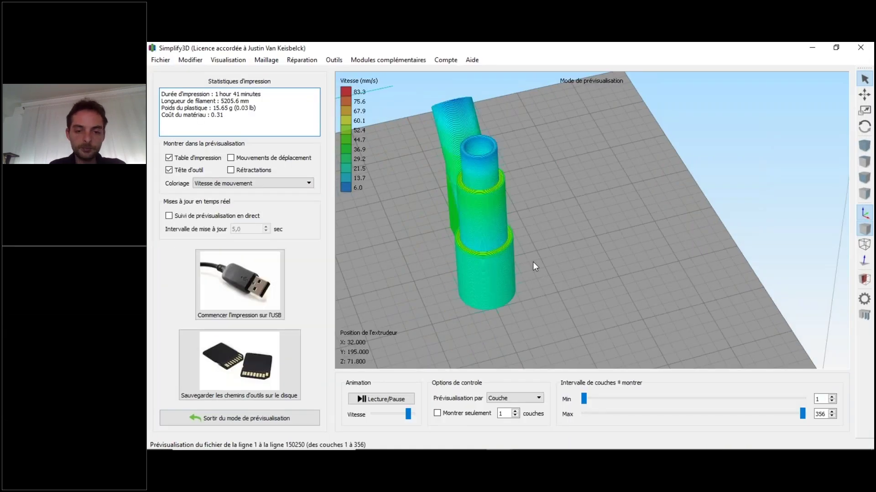
Cut the toolpath preview with a cross-section at Z 18 mm and examine the supports inside the large cylinder.
scroll(556, 276, "down", 5)
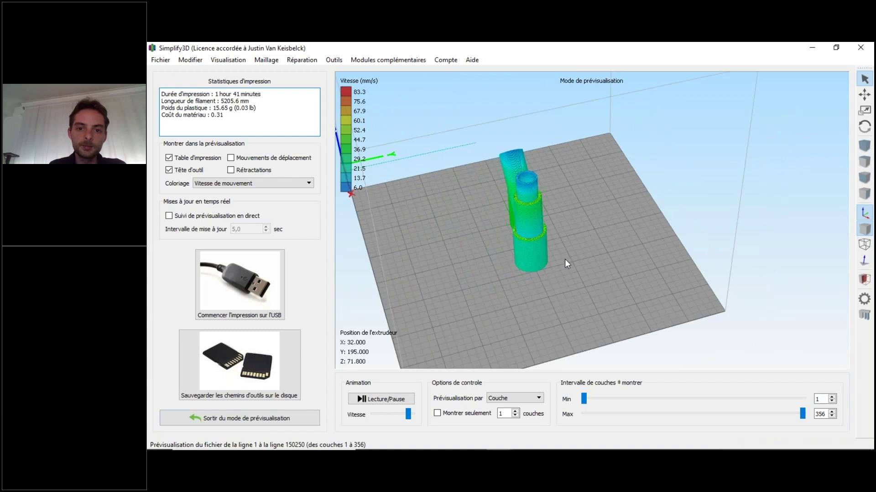
left_click_drag(565, 259, 540, 344)
left_click(864, 279)
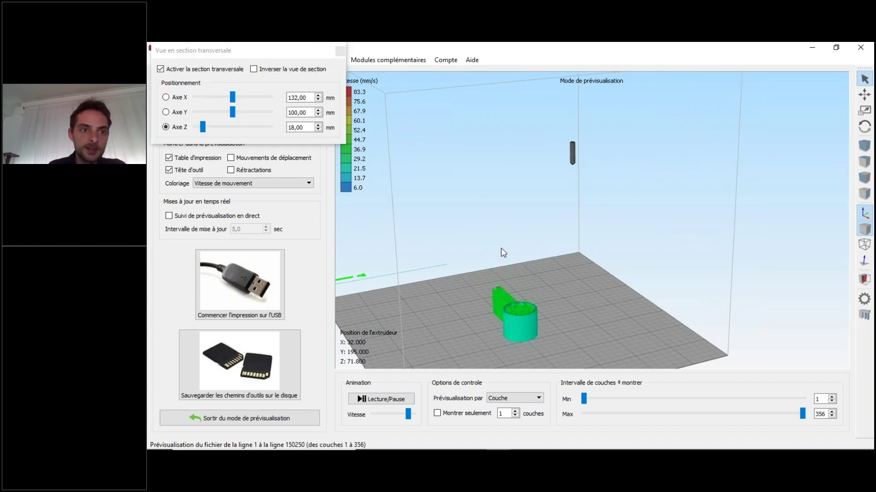
scroll(508, 265, "up", 5)
right_click_drag(524, 260, 543, 182)
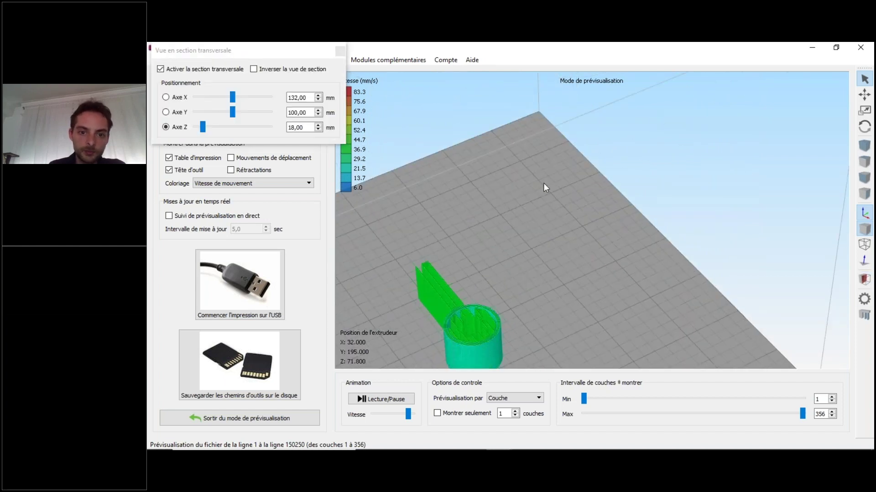
scroll(486, 265, "up", 5)
right_click_drag(486, 264, 555, 176)
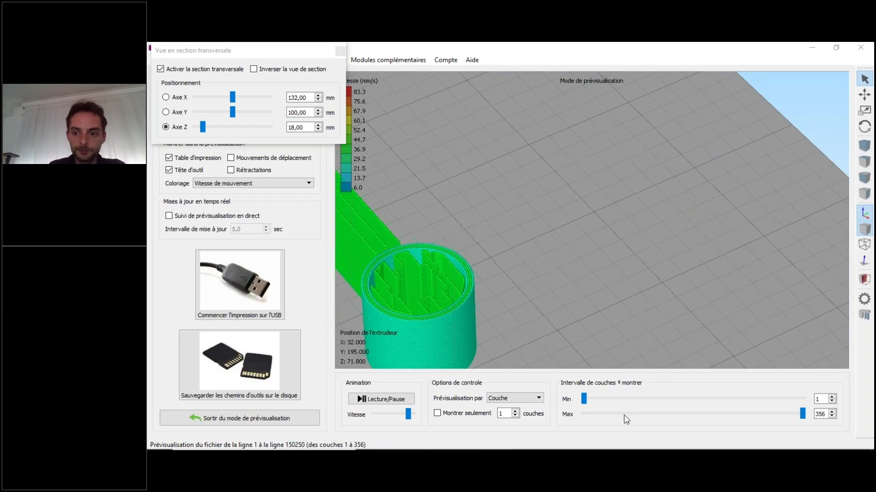
Raise the Z cross-section to 180 mm and limit the previewed layers to 1 through 273.
left_click_drag(802, 416, 671, 414)
scroll(464, 242, "down", 10)
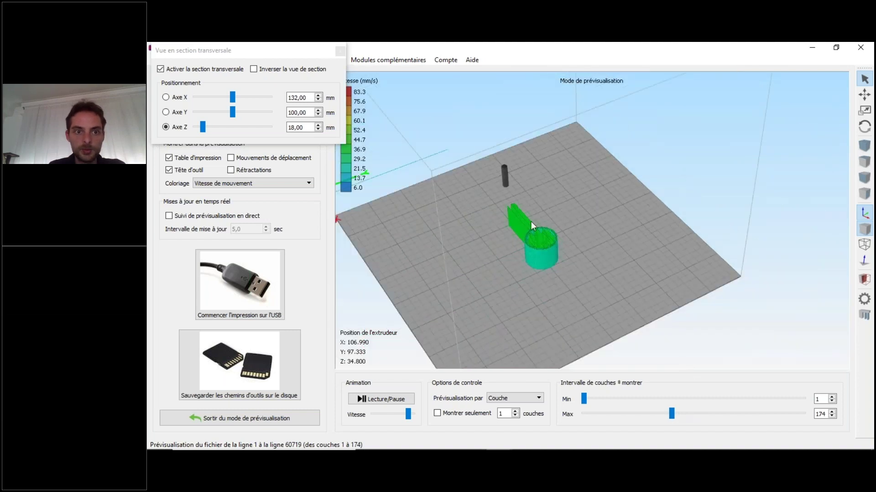
left_click(312, 57)
left_click_drag(315, 61, 502, 86)
left_click_drag(390, 152, 532, 175)
left_click_drag(672, 414, 811, 420)
left_click_drag(797, 420, 746, 425)
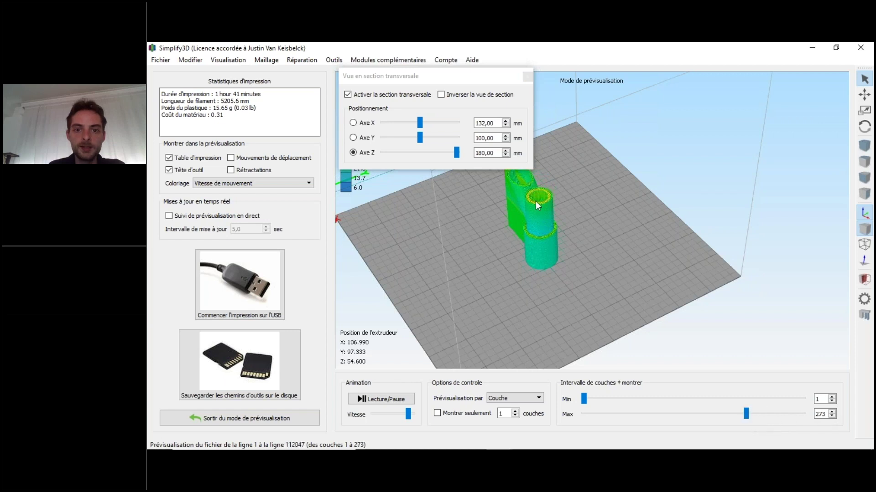
Examine the wall infill and inner supports at layer 273, close the cross-section settings and return to Fusion 360.
scroll(535, 201, "up", 5)
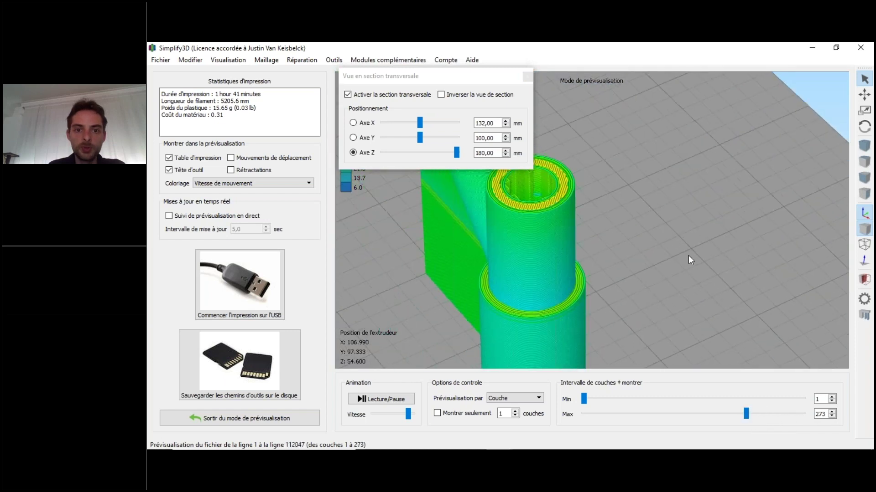
scroll(669, 198, "up", 3)
left_click(833, 416)
left_click(831, 411)
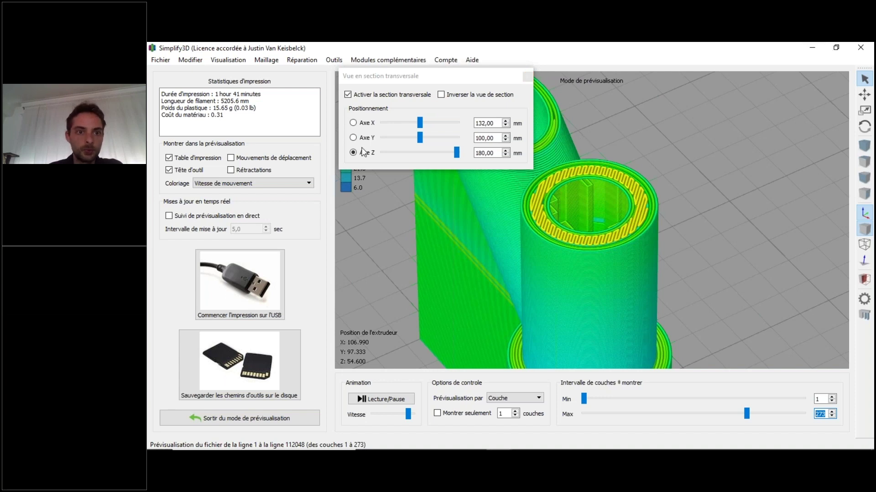
left_click(527, 77)
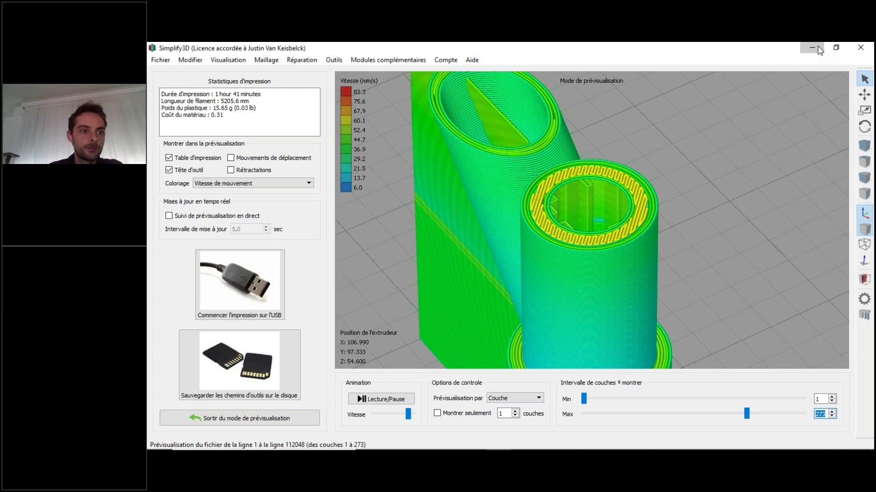
left_click(812, 49)
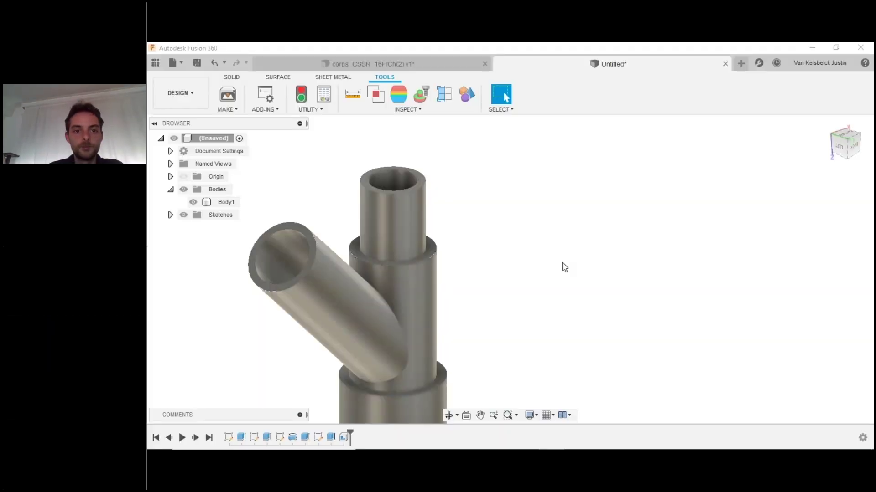
Chamfer the shoulder edge of the large cylinder near the branch with an equal distance of 2 mm.
middle_click_drag(564, 267, 713, 216)
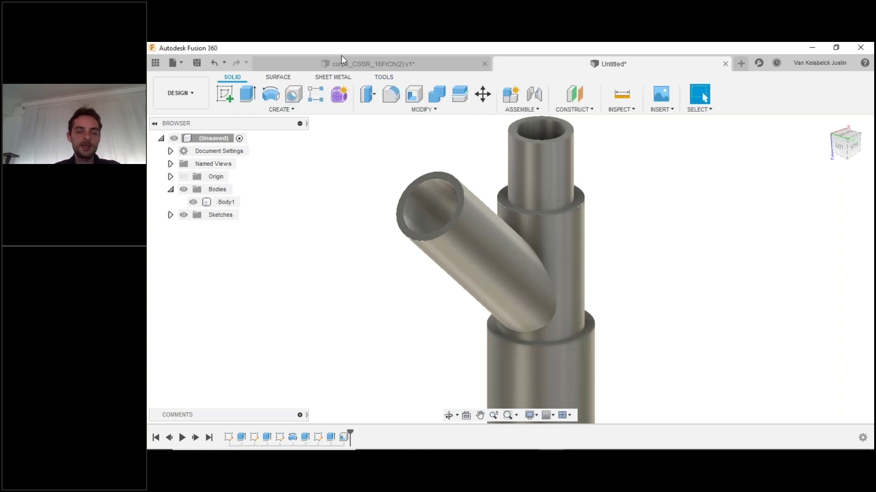
left_click(391, 112)
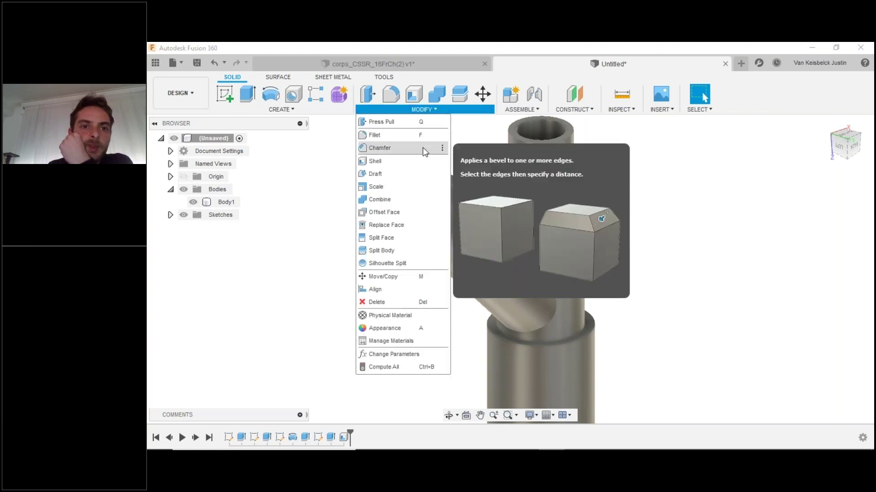
left_click(415, 146)
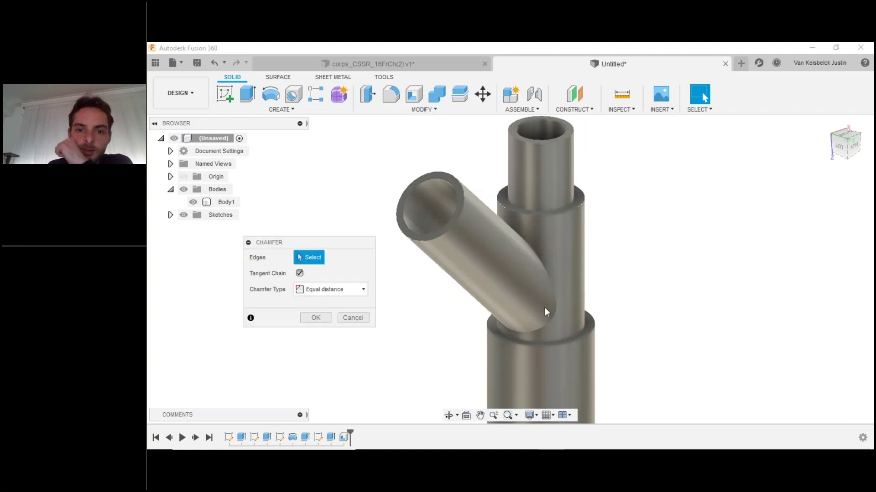
left_click(562, 339)
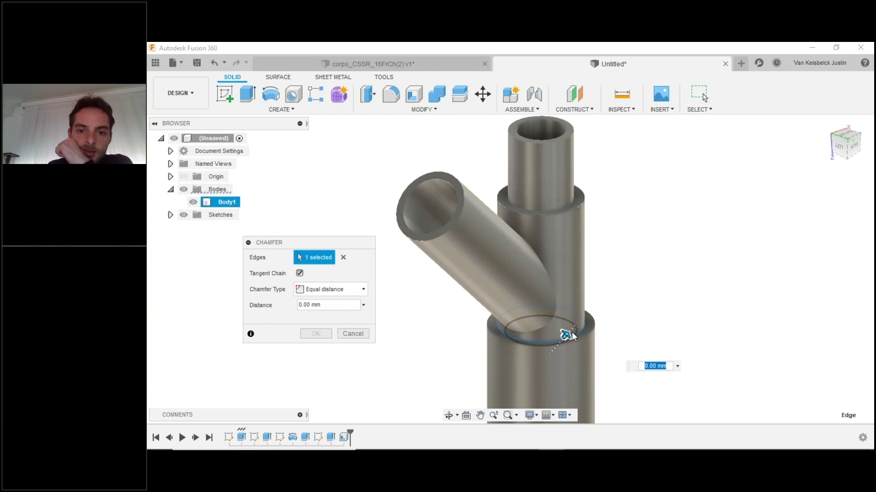
left_click_drag(569, 333, 571, 332)
scroll(570, 333, "up", 3)
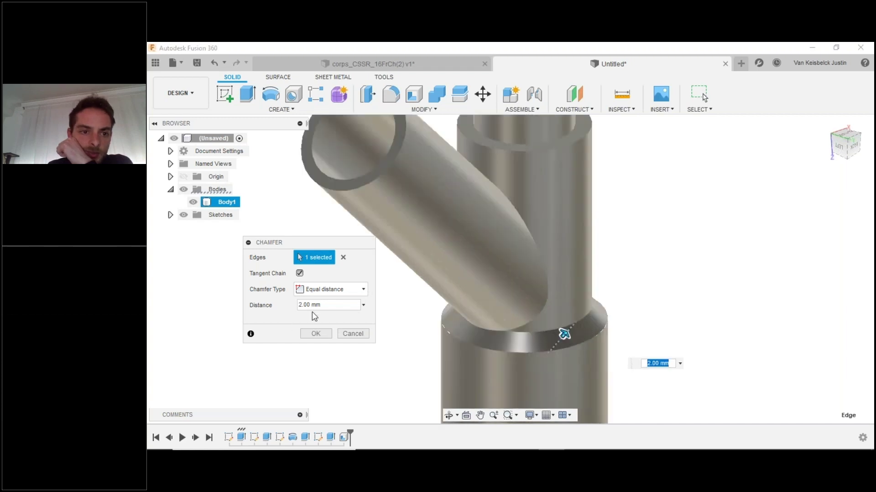
left_click(340, 287)
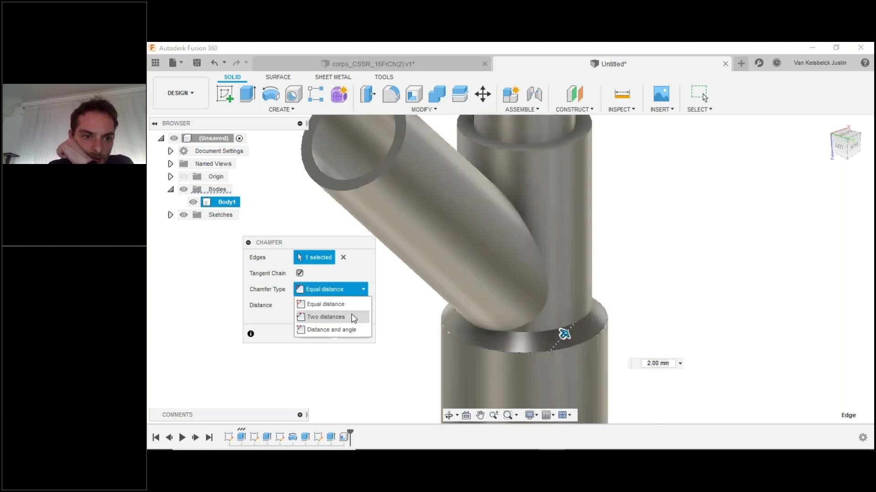
left_click(350, 303)
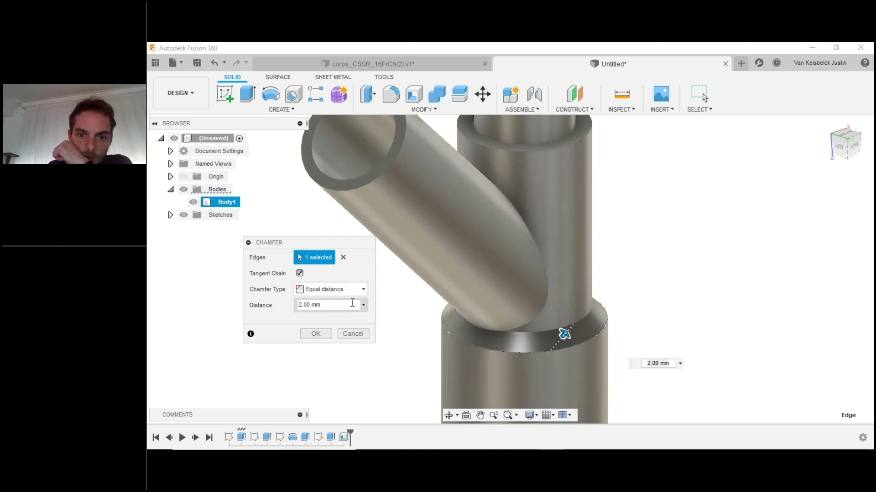
scroll(541, 322, "up", 2)
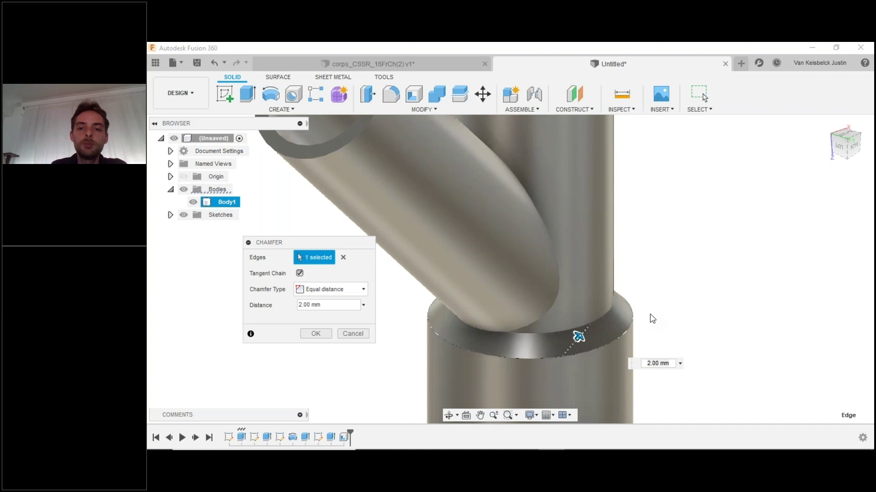
middle_click_drag(652, 319, 647, 287, "shift")
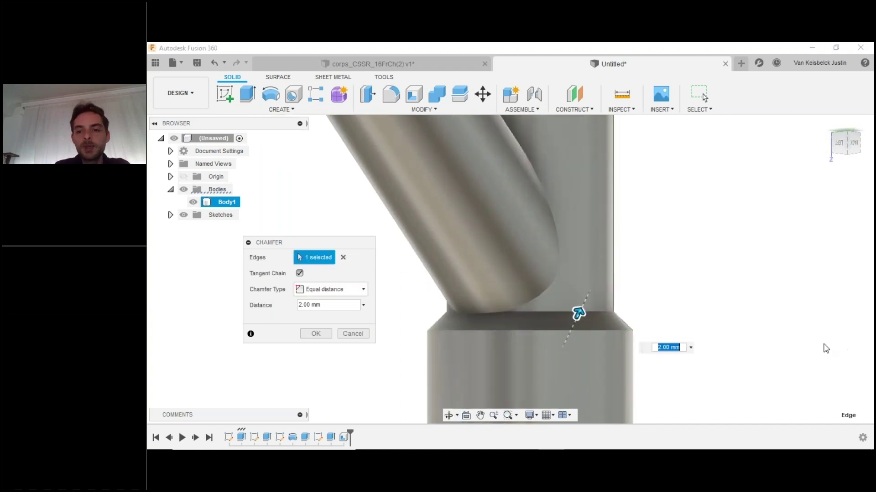
key("Return")
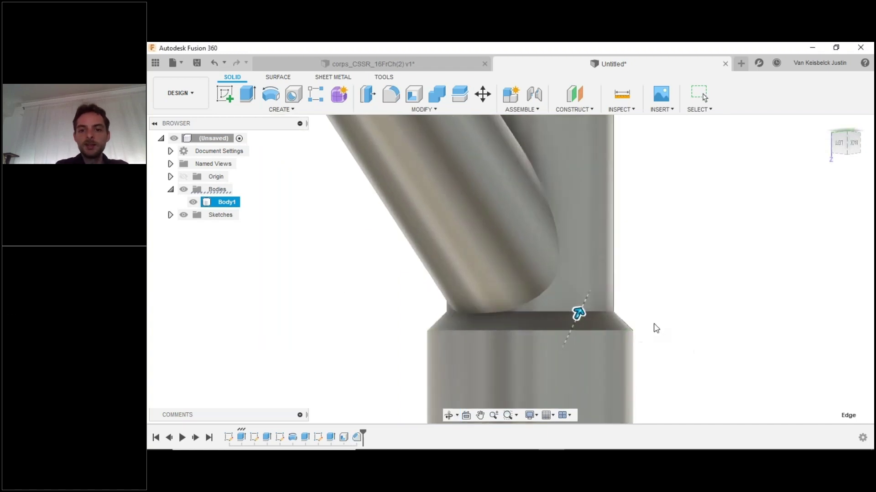
Delete the chamfer on the large cylinder's shoulder from the design history.
scroll(649, 374, "down", 3)
mouse_move(640, 340)
middle_mouse_down("shift")
mouse_move(636, 288)
mouse_move(643, 327)
middle_mouse_up("shift")
left_click(357, 438)
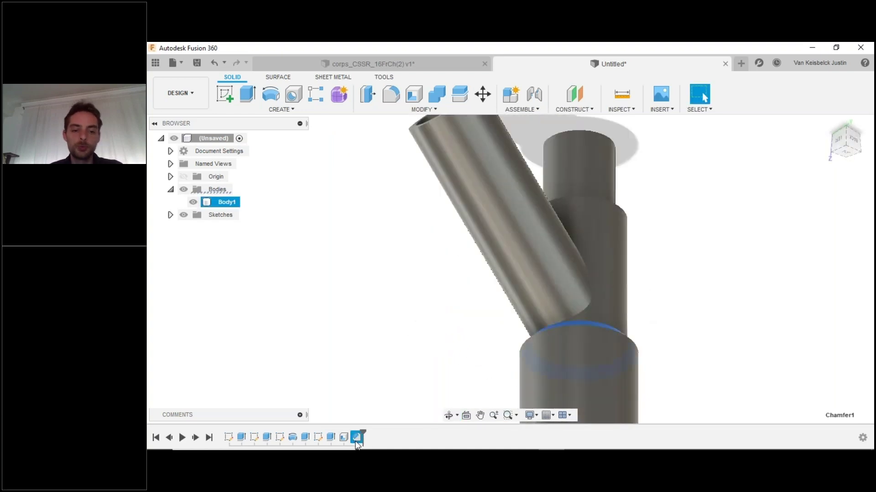
key("Delete")
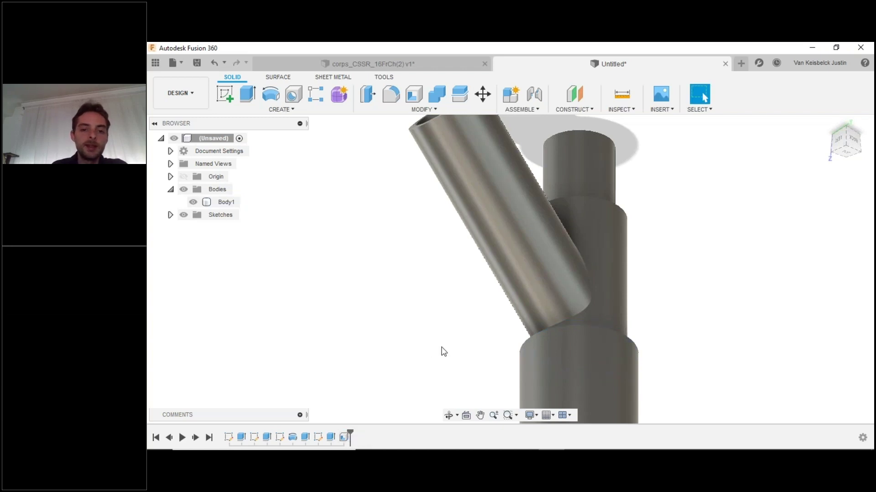
Roll the design history back to just before the shell feature.
scroll(450, 350, "down", 3)
middle_click_drag(449, 337, 416, 188)
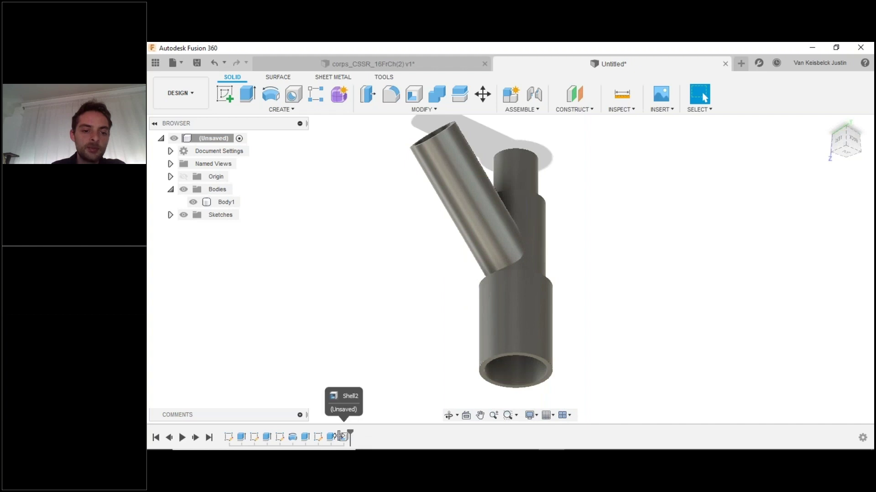
left_click_drag(350, 436, 338, 436)
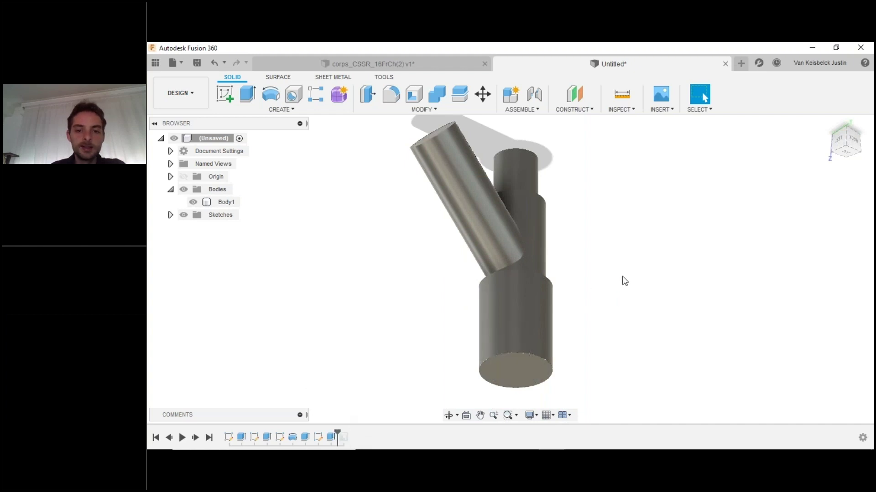
Chamfer the shoulder edges of the large and middle cylinders with an equal distance of 2 mm.
middle_click_drag(591, 275, 592, 319, "shift")
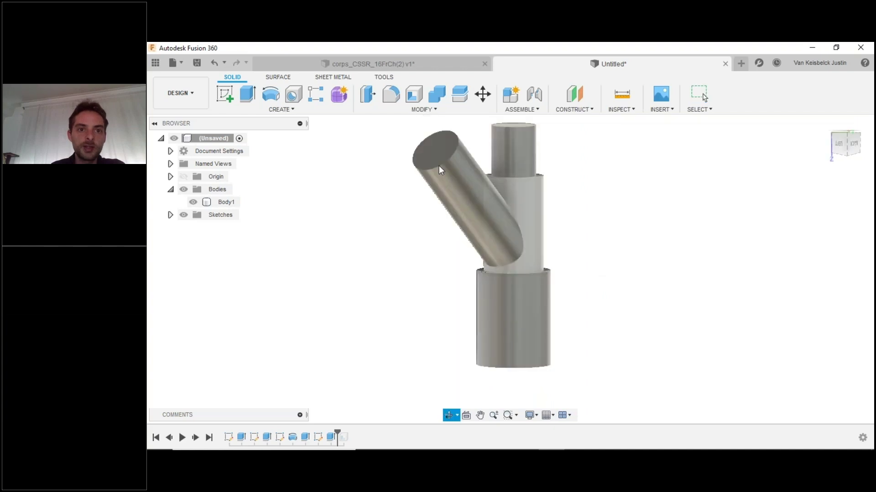
left_click(407, 110)
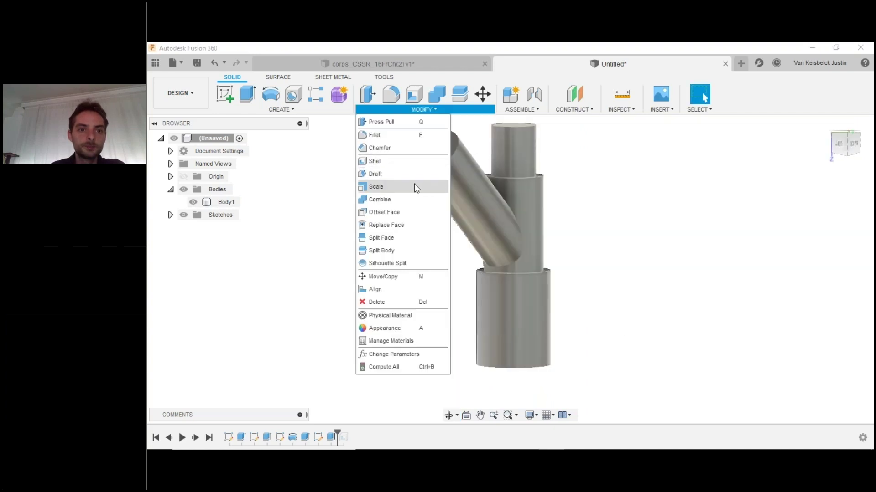
left_click(402, 148)
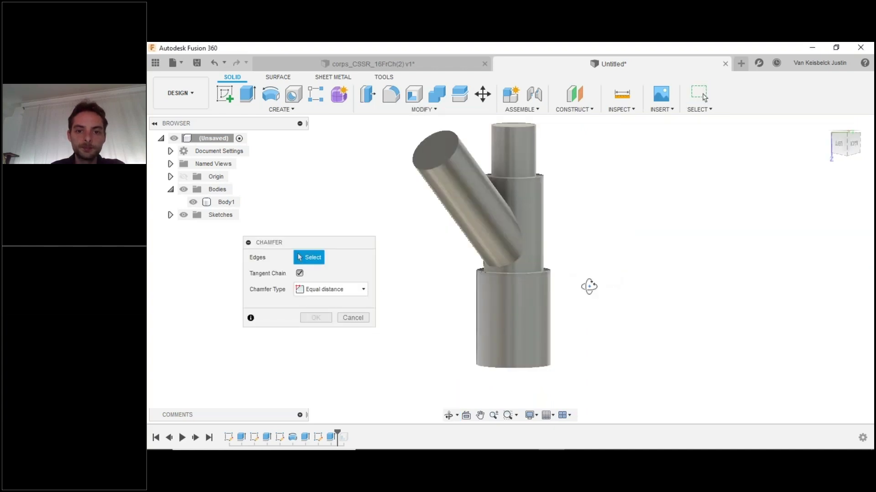
middle_click_drag(586, 287, 532, 255, "shift")
left_click(533, 255)
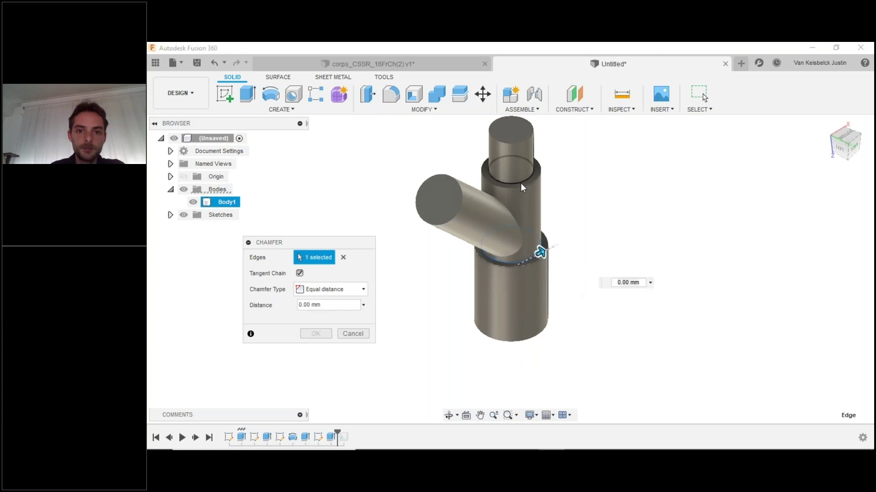
left_click(522, 181)
type("2")
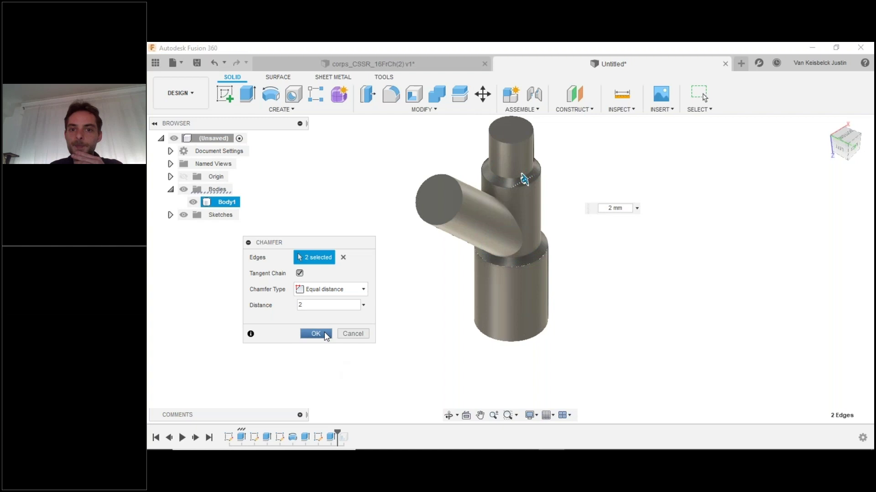
left_click(325, 334)
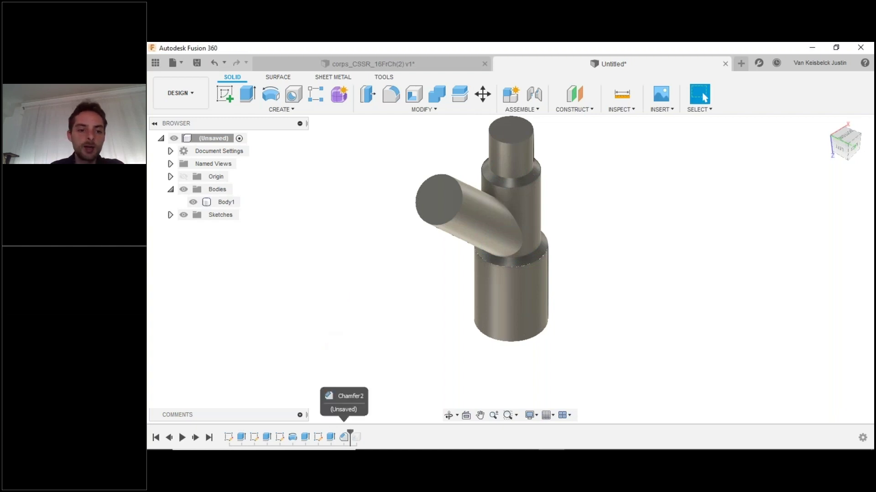
Roll the design history forward past the shell feature and take that shell back out of the body.
left_click_drag(351, 433, 363, 433)
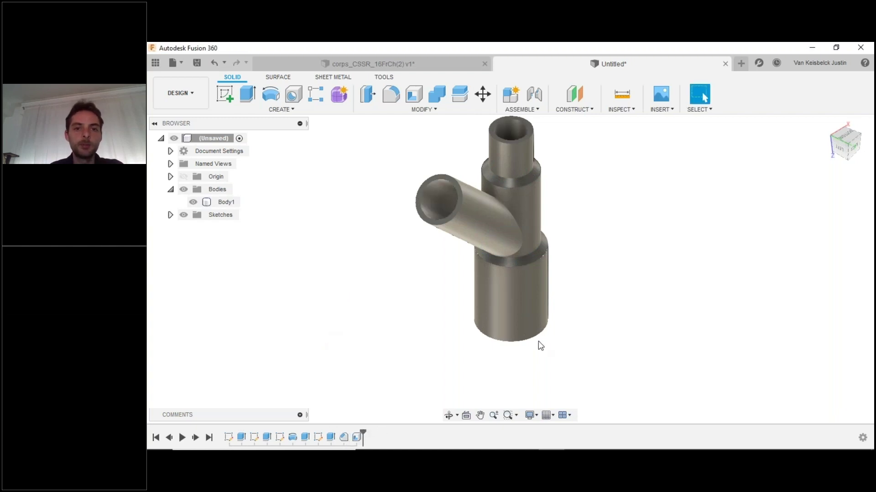
middle_click_drag(553, 254, 577, 327, "shift")
key("ctrl+z")
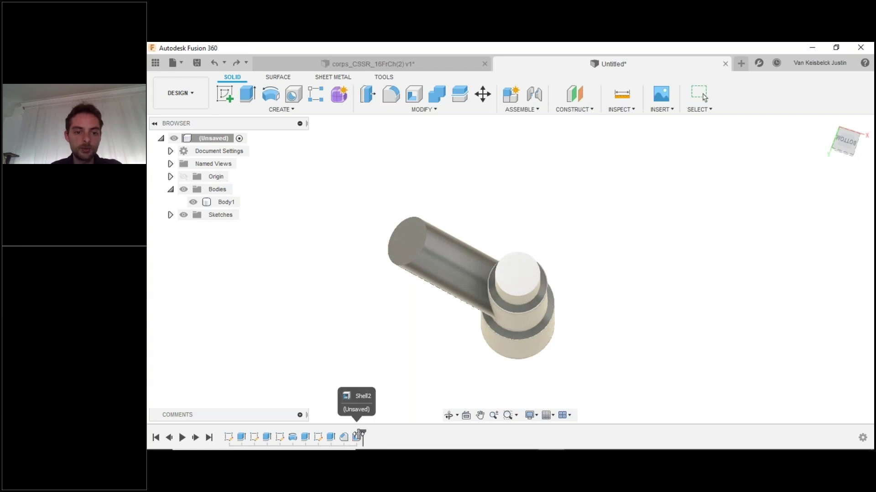
key("ctrl+y")
key("ctrl+z")
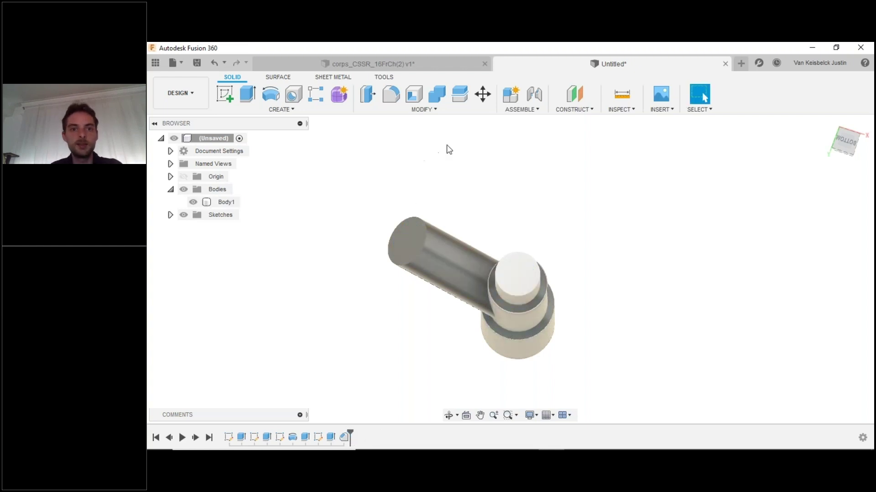
Shell the body inward with a 1.6 mm thickness, removing the end faces of the small cylinder, branch and large cylinder.
left_click(514, 277)
left_click(414, 95)
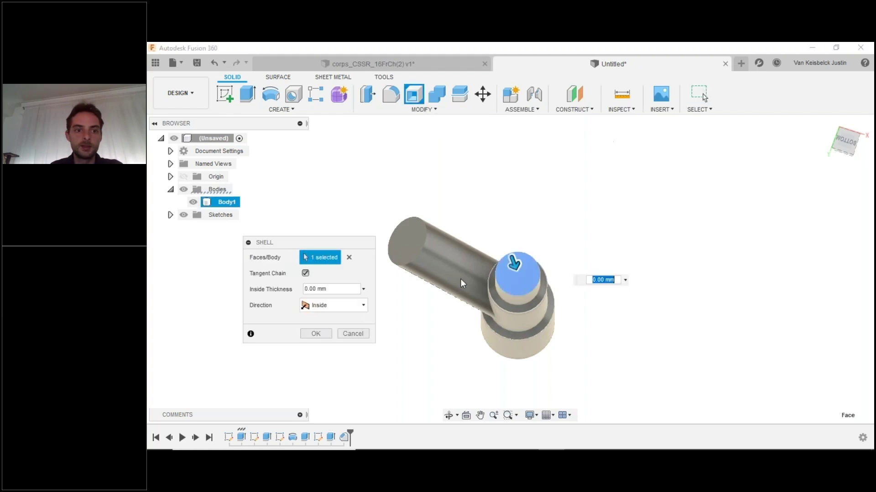
left_click(412, 233)
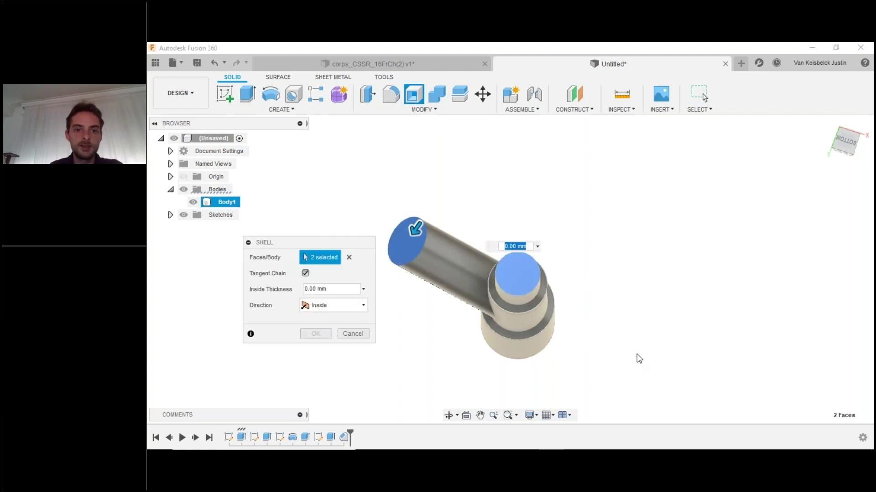
middle_click_drag(598, 229, 493, 307, "shift")
left_click(491, 305)
left_click(508, 261)
left_click(508, 263)
left_click(341, 290)
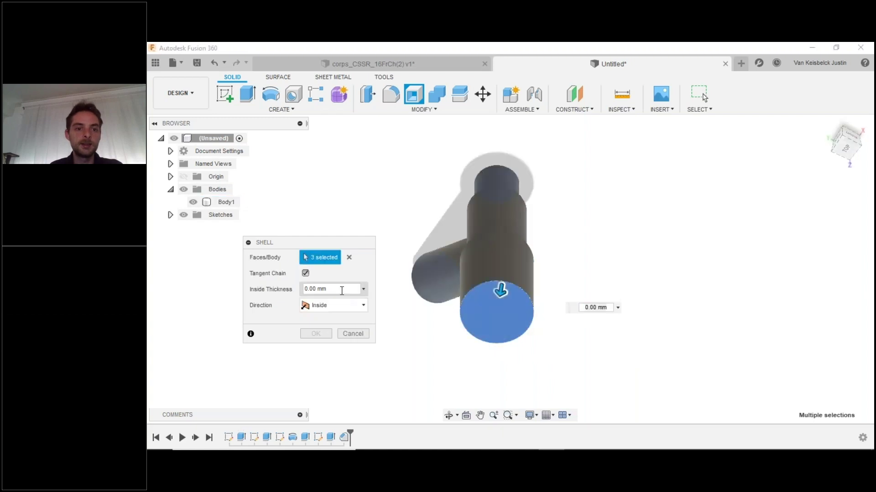
type("1,6")
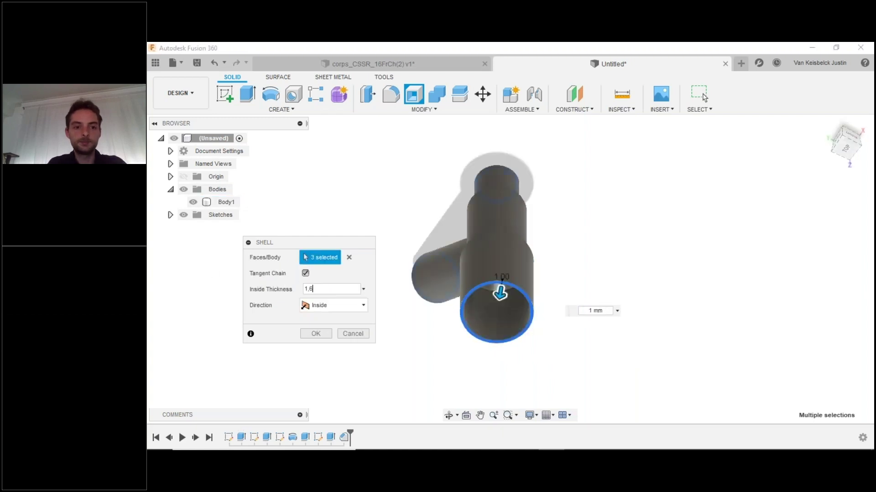
key("Return")
middle_click_drag(519, 272, 645, 317, "shift")
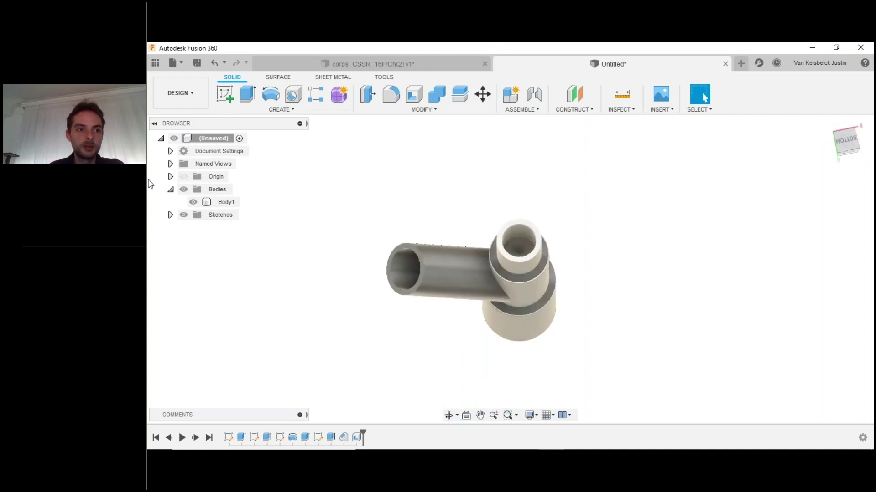
Undo the last shell and examine the solid connector and the angled branch.
left_click(195, 203)
key("ctrl+z")
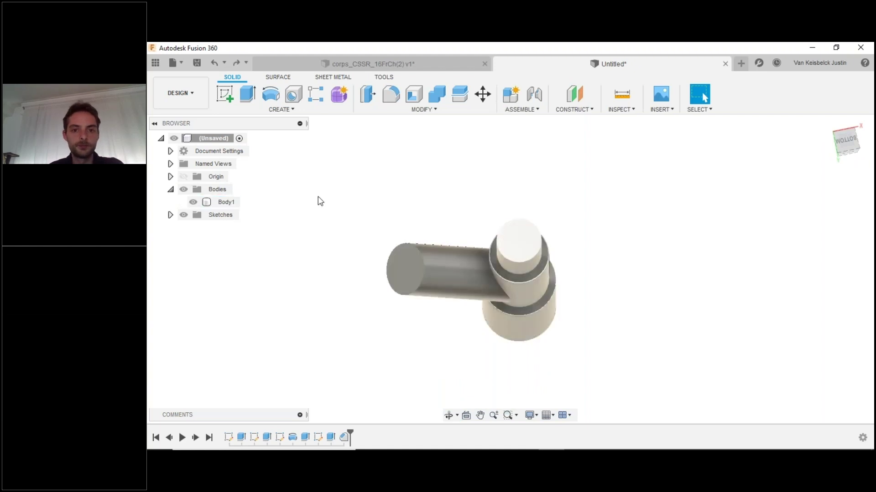
middle_click_drag(600, 302, 515, 256)
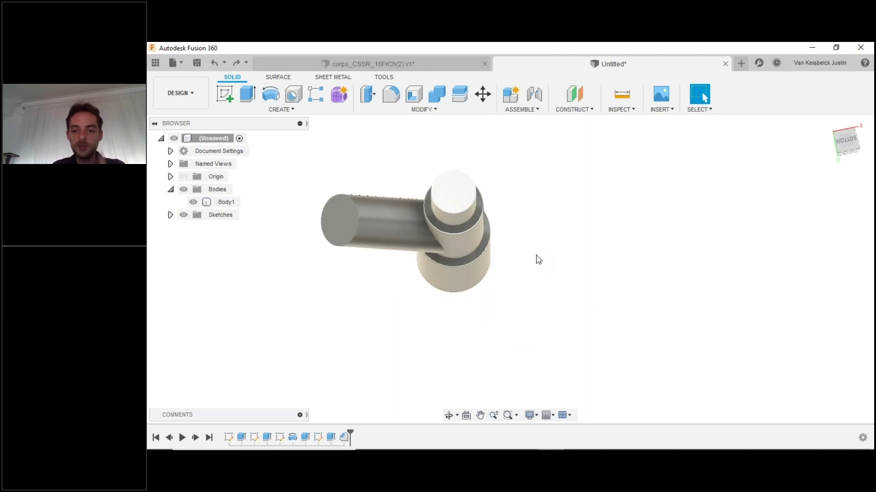
middle_click_drag(538, 259, 542, 224, "shift")
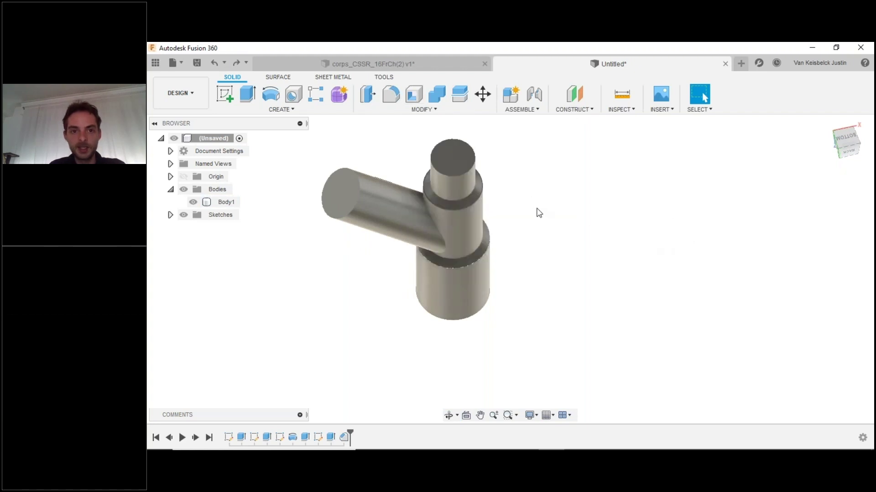
mouse_move(538, 216)
middle_mouse_down("shift")
mouse_move(537, 188)
mouse_move(570, 179)
mouse_move(521, 182)
mouse_move(522, 157)
mouse_move(525, 165)
mouse_move(463, 138)
mouse_move(470, 145)
middle_mouse_up("shift")
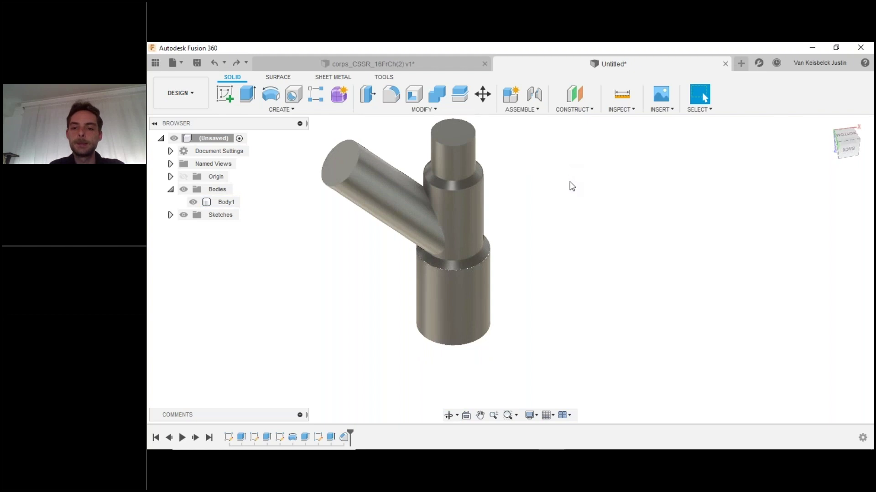
left_click(404, 213)
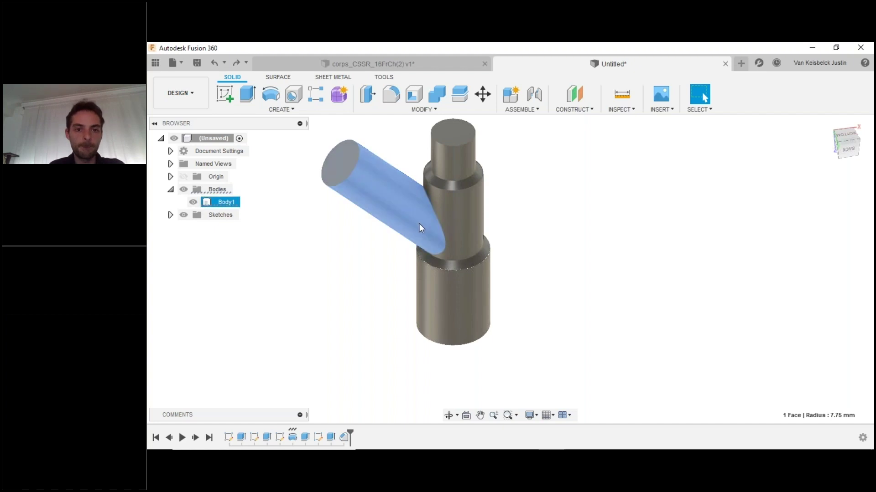
left_click(523, 198)
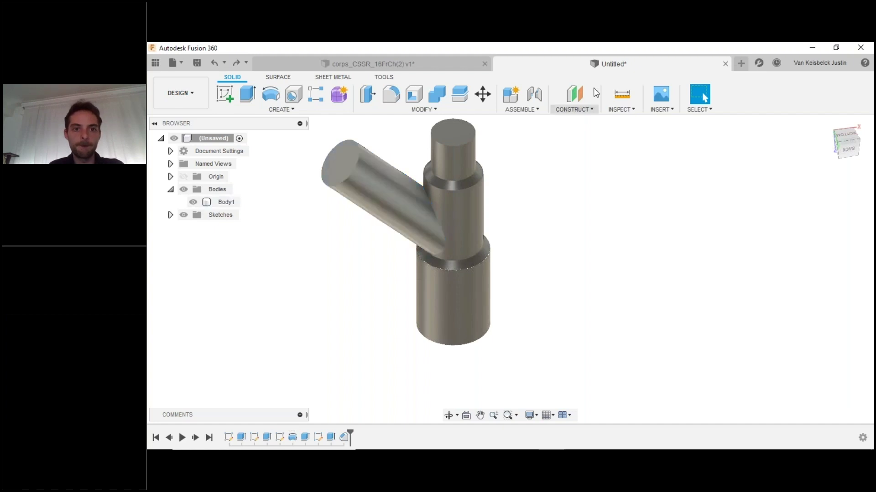
Hollow the connector with a 1.6 mm inside shell that opens the branch end and both cylinder ends.
left_click(414, 94)
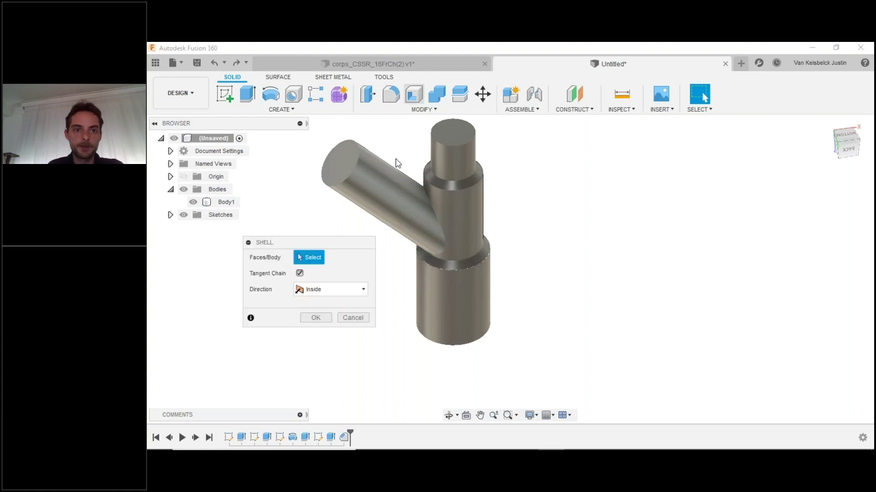
left_click(338, 174)
left_click(451, 132)
middle_click_drag(571, 264, 466, 272, "shift")
left_click(465, 276)
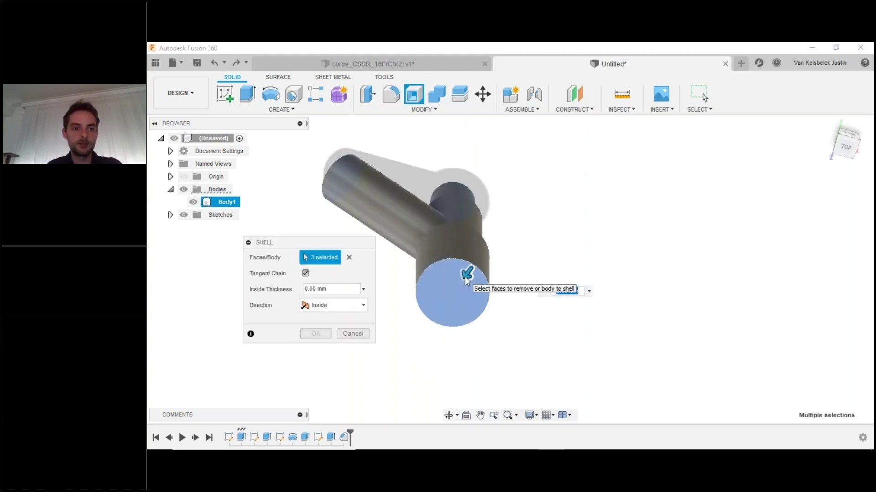
left_click_drag(288, 287, 288, 289)
type("1,6")
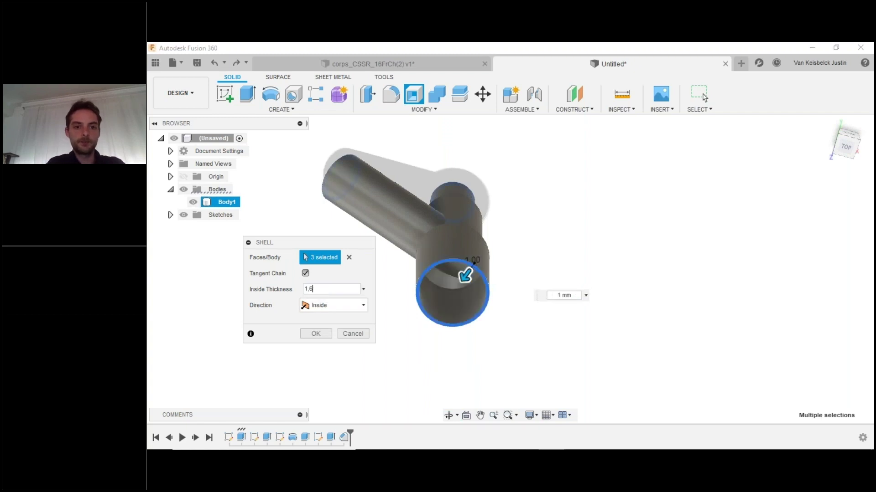
key("Return")
mouse_move(537, 288)
middle_mouse_down("shift")
mouse_move(528, 259)
mouse_move(533, 272)
middle_mouse_up("shift")
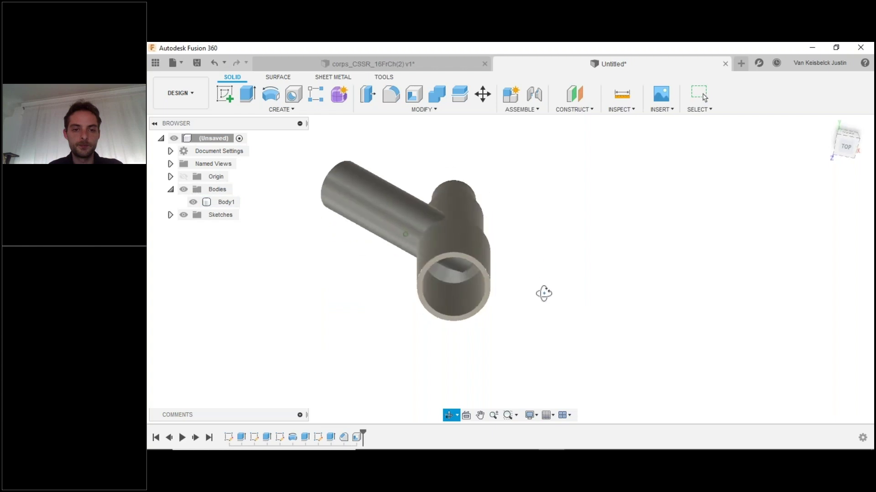
mouse_move(544, 293)
left_mouse_down()
mouse_move(535, 252)
mouse_move(549, 297)
left_mouse_up()
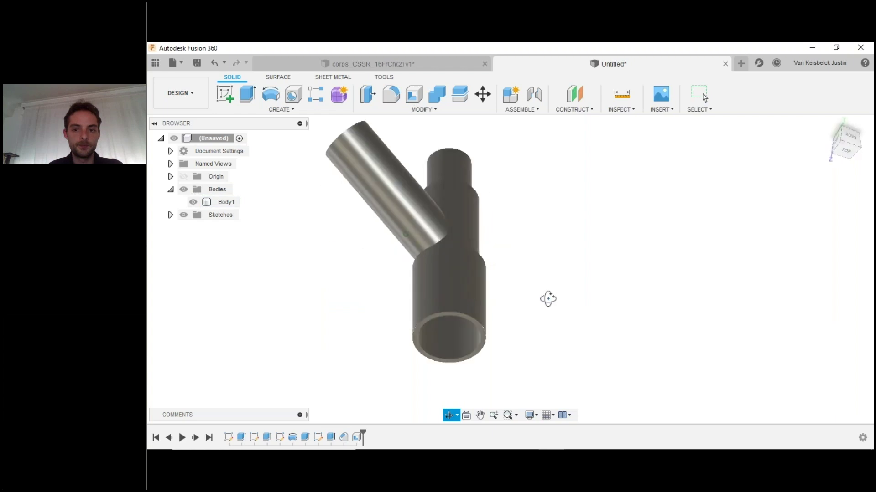
key("Escape")
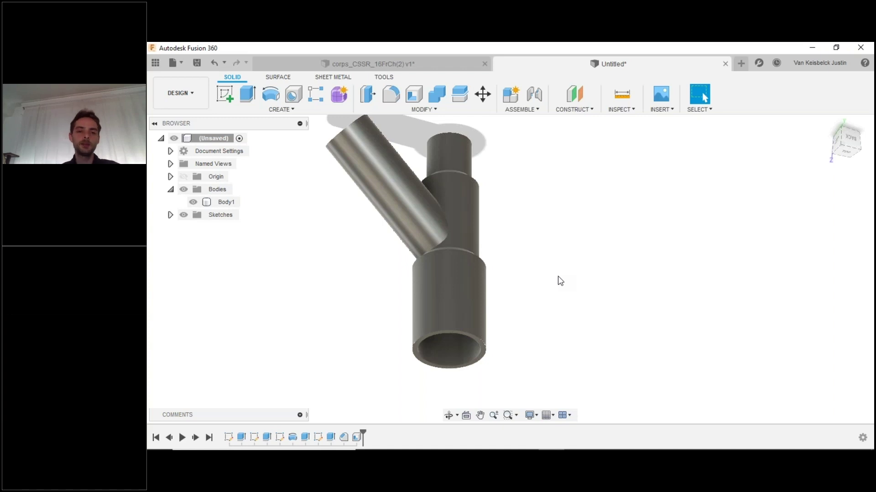
middle_click_drag(574, 215, 565, 291, "shift")
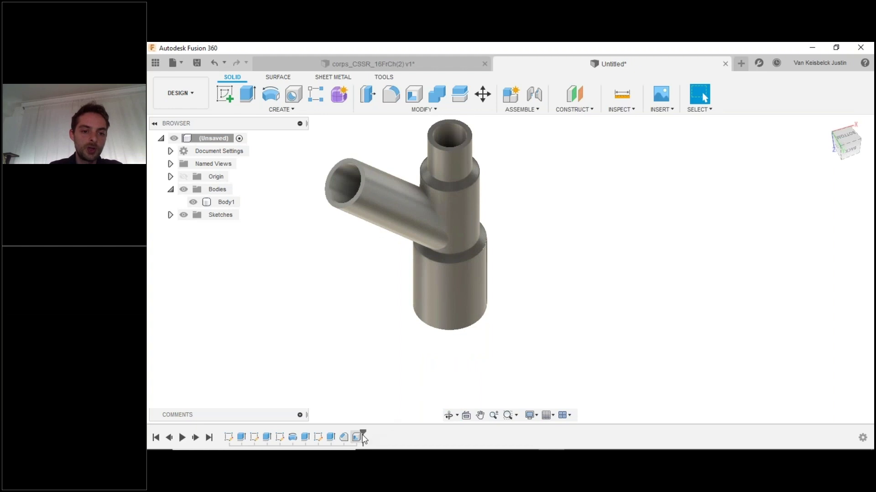
Roll the design history back to before the branch sketch, then forward past the branch revolve and the following extrusion.
left_click_drag(362, 437, 274, 437)
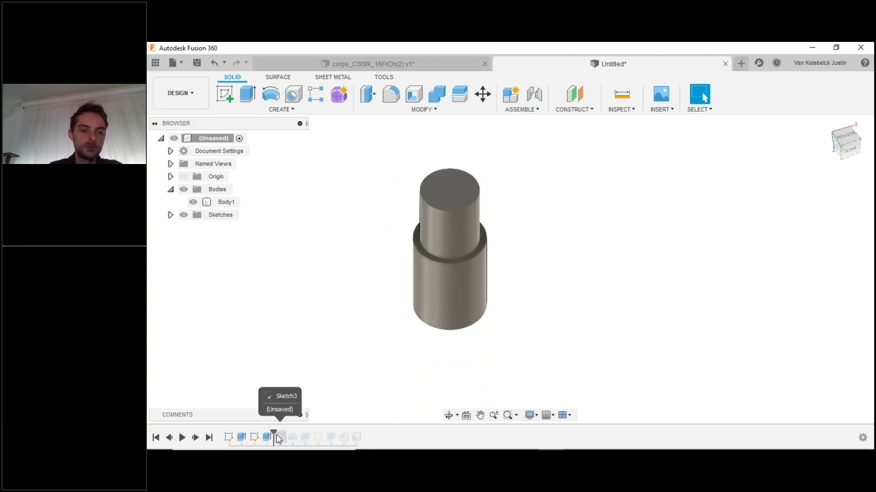
left_click_drag(274, 437, 299, 437)
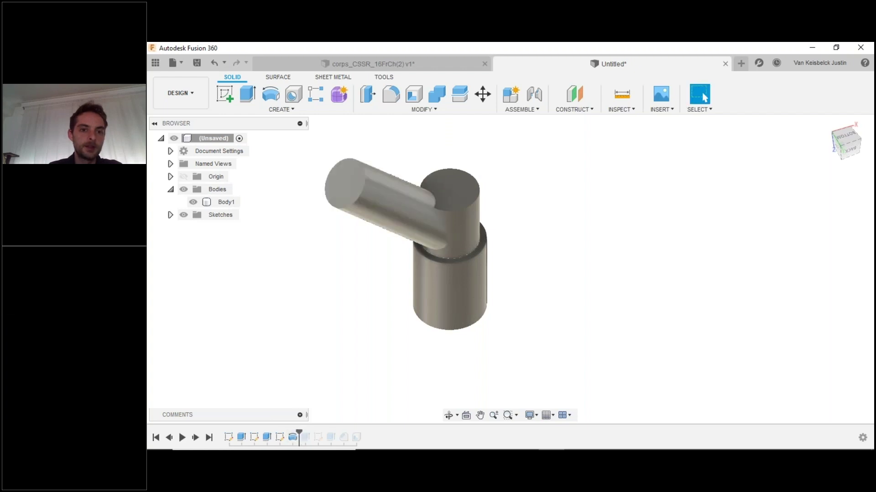
left_click_drag(299, 436, 311, 437)
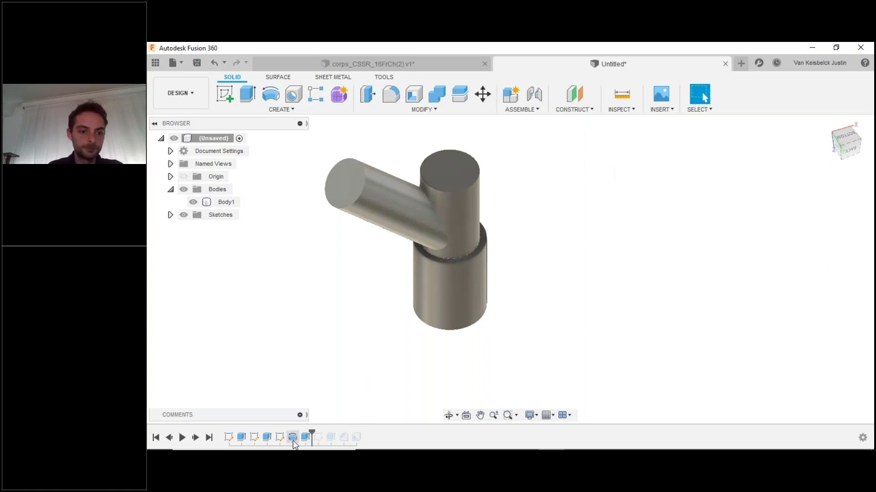
Open the branch profile sketch to examine its angle, length and radius dimensions, then finish the sketch.
double_click(280, 437)
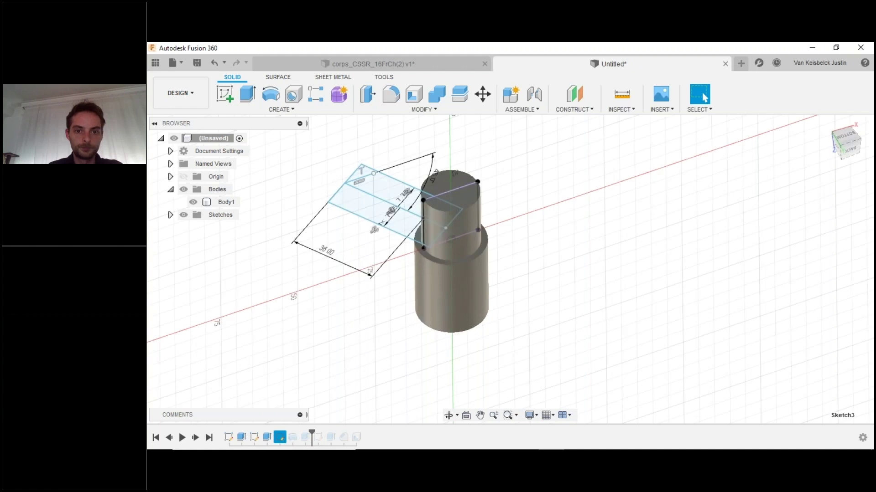
middle_click_drag(466, 317, 416, 300)
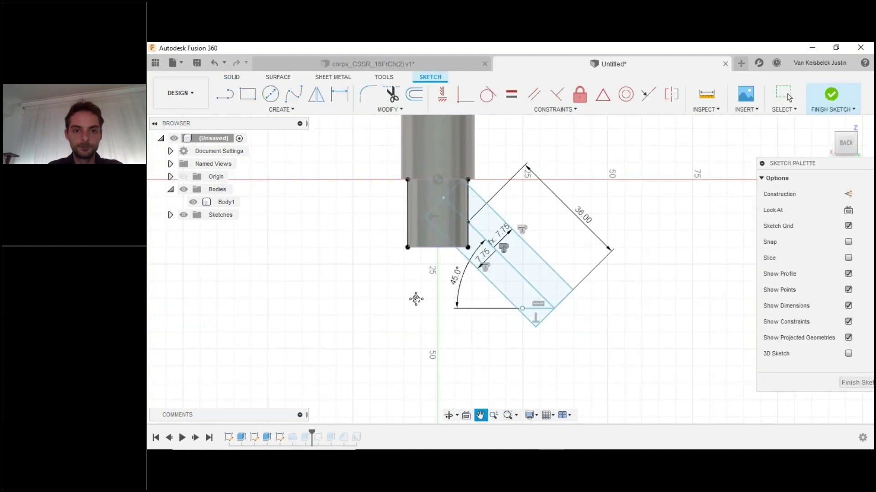
scroll(477, 266, "up", 3)
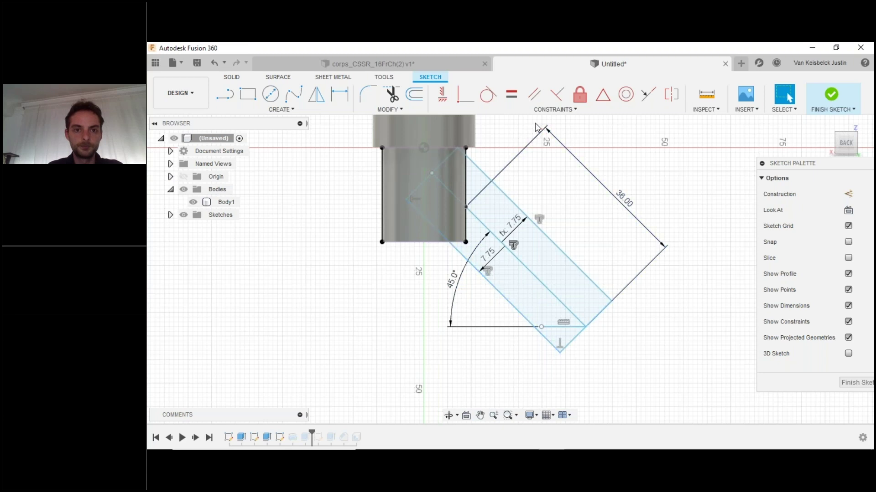
middle_click_drag(516, 128, 531, 196)
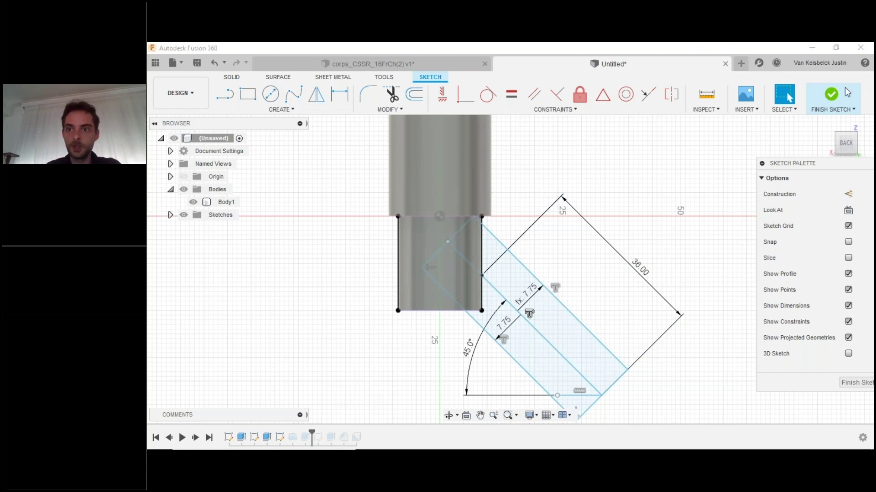
left_click(831, 95)
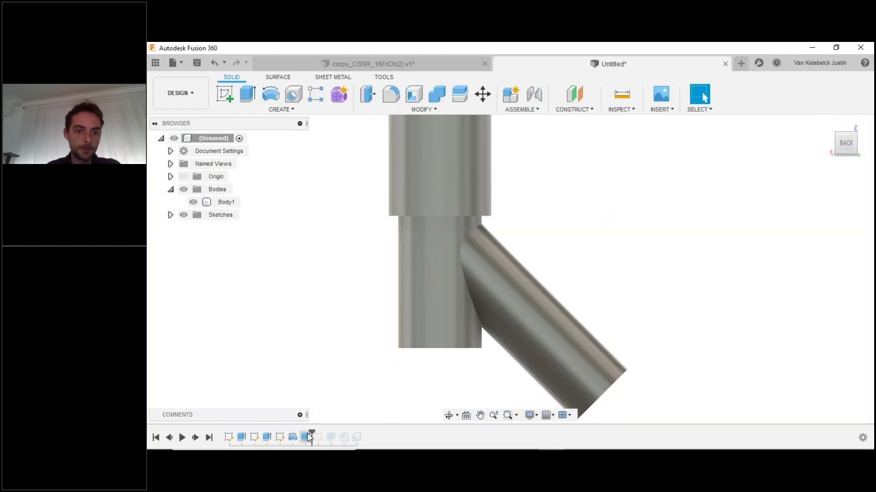
Open the extrusion that follows the branch revolve to examine its start, direction and distance settings, then close it.
left_click(310, 438)
double_click(309, 438)
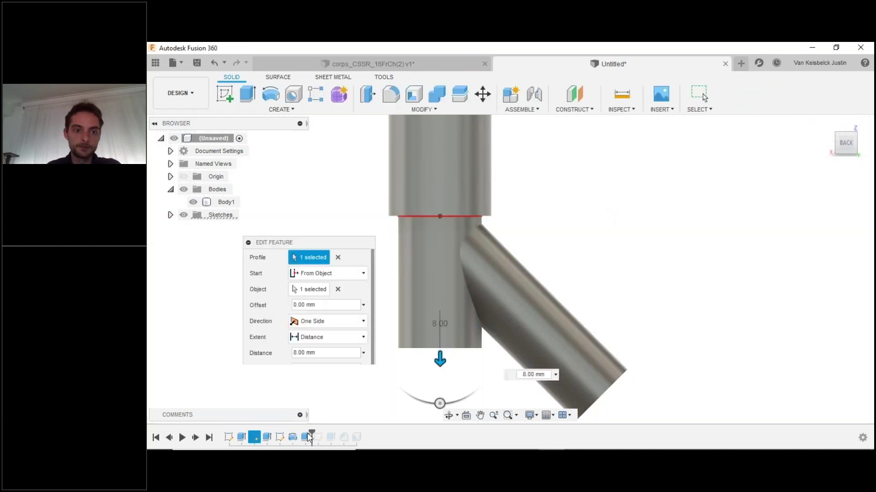
left_click(316, 419)
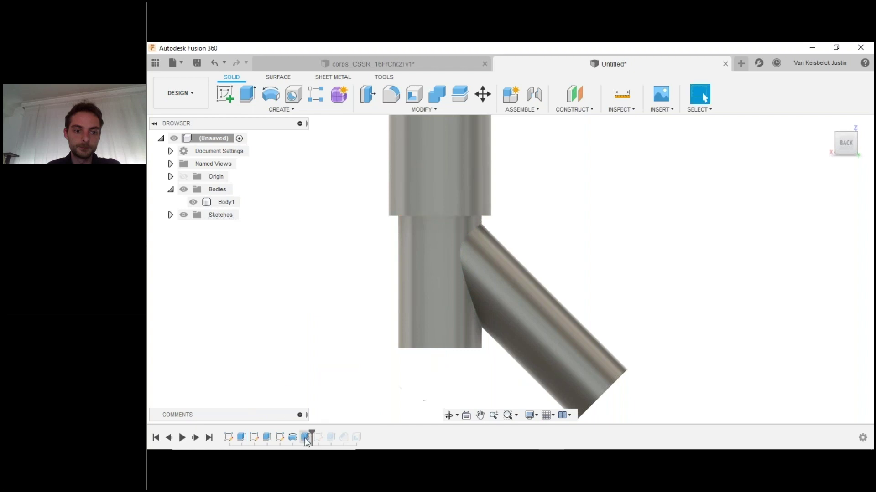
Open the branch revolve feature to examine its profiles, axis, angle and join operation on the model.
left_click(293, 437)
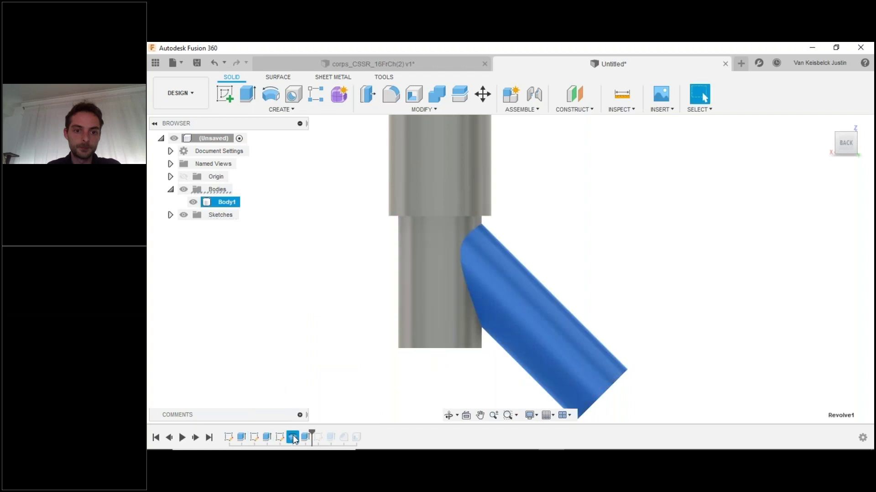
left_click(686, 159)
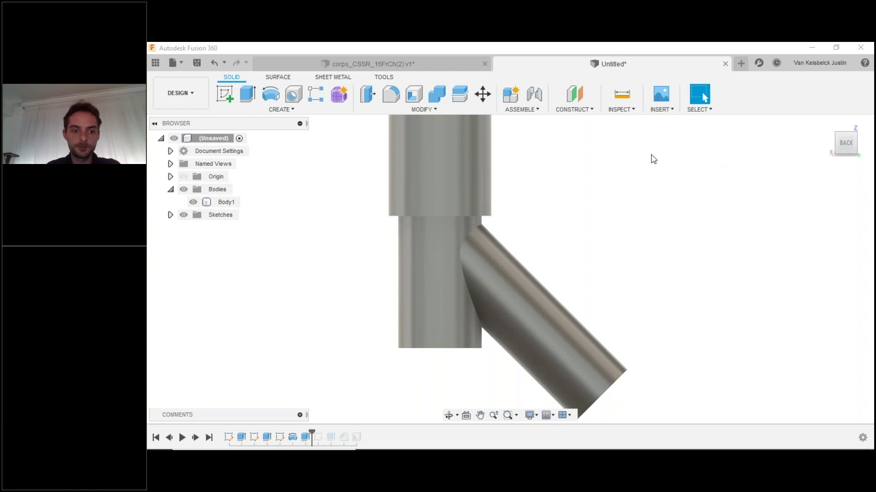
double_click(294, 436)
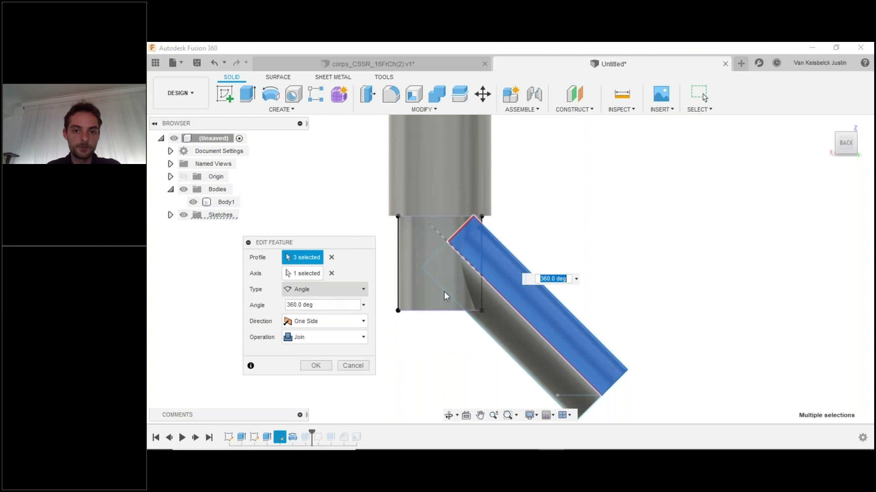
middle_click_drag(693, 279, 776, 248)
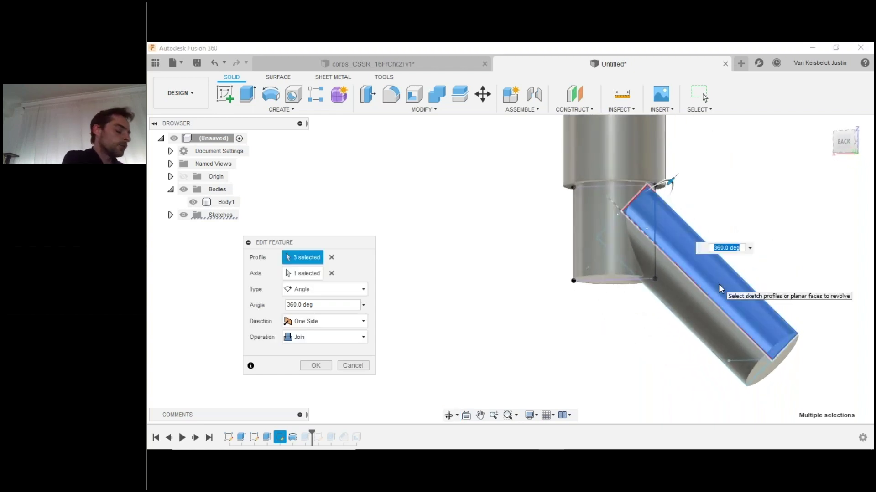